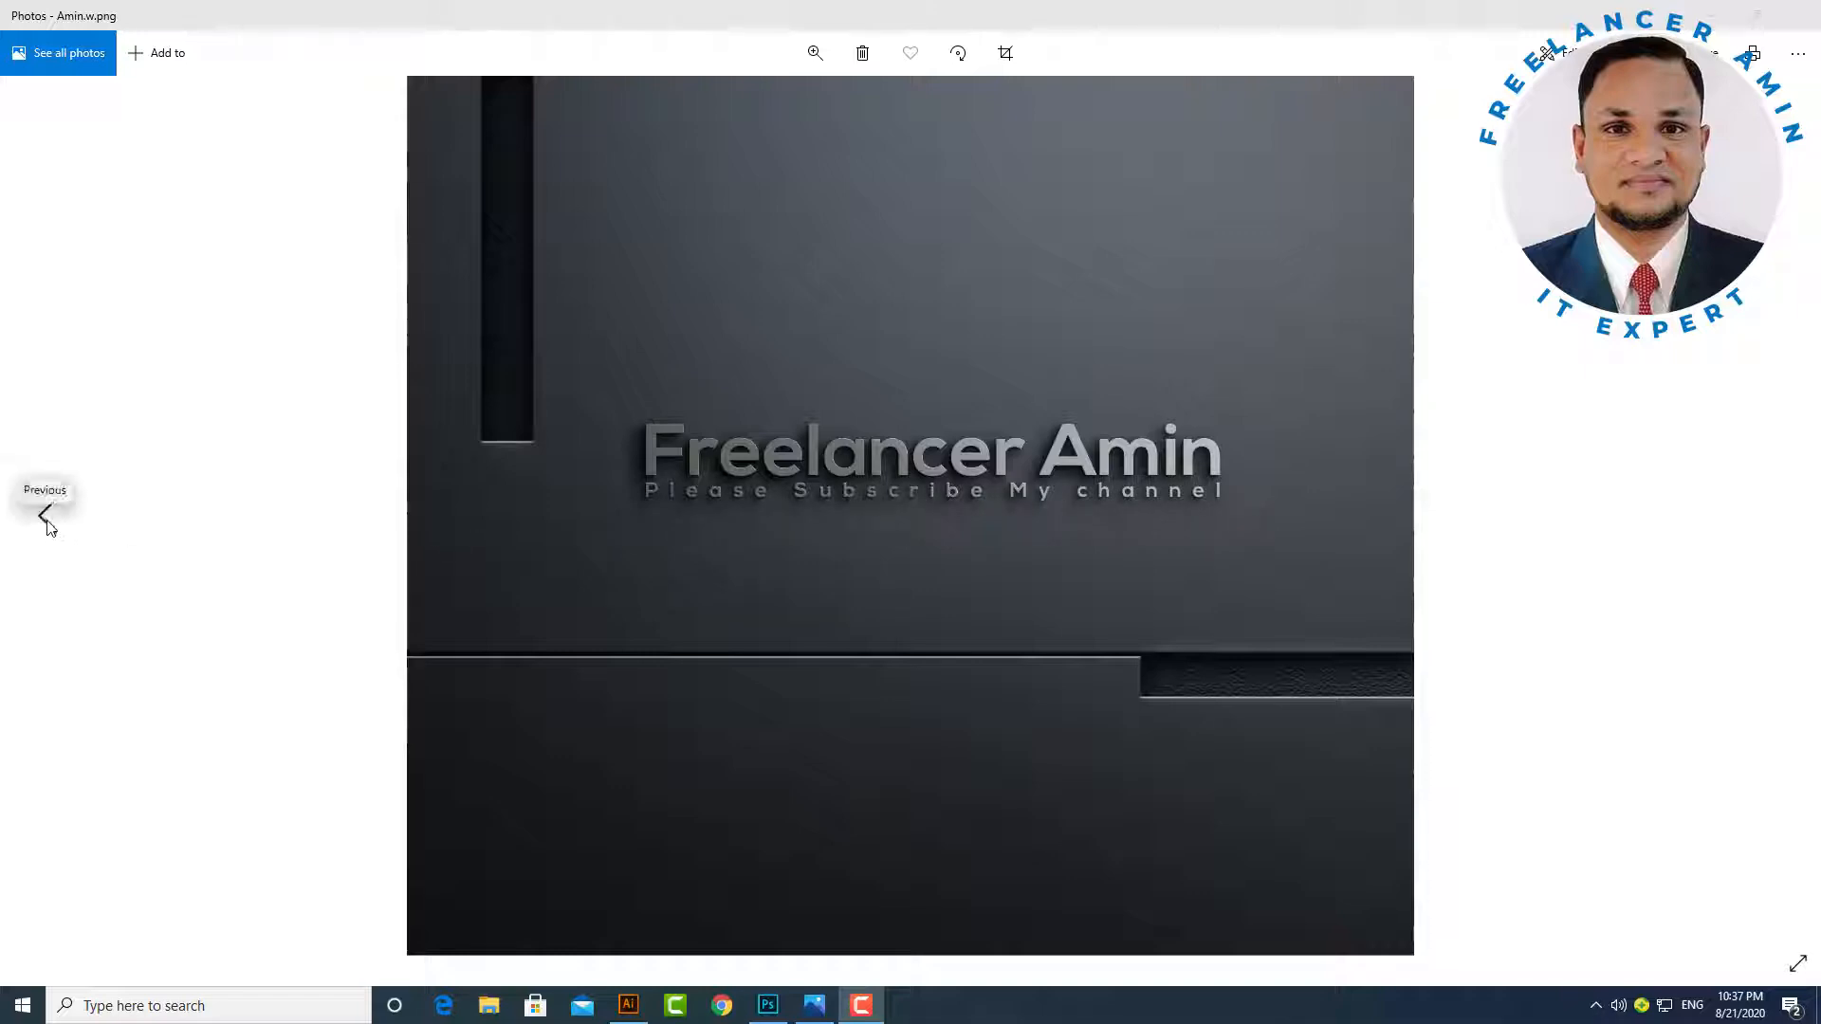
# Leave the finished mockup images, switch to Illustrator and select both lines of the logo text.
pyautogui.click(48, 520)
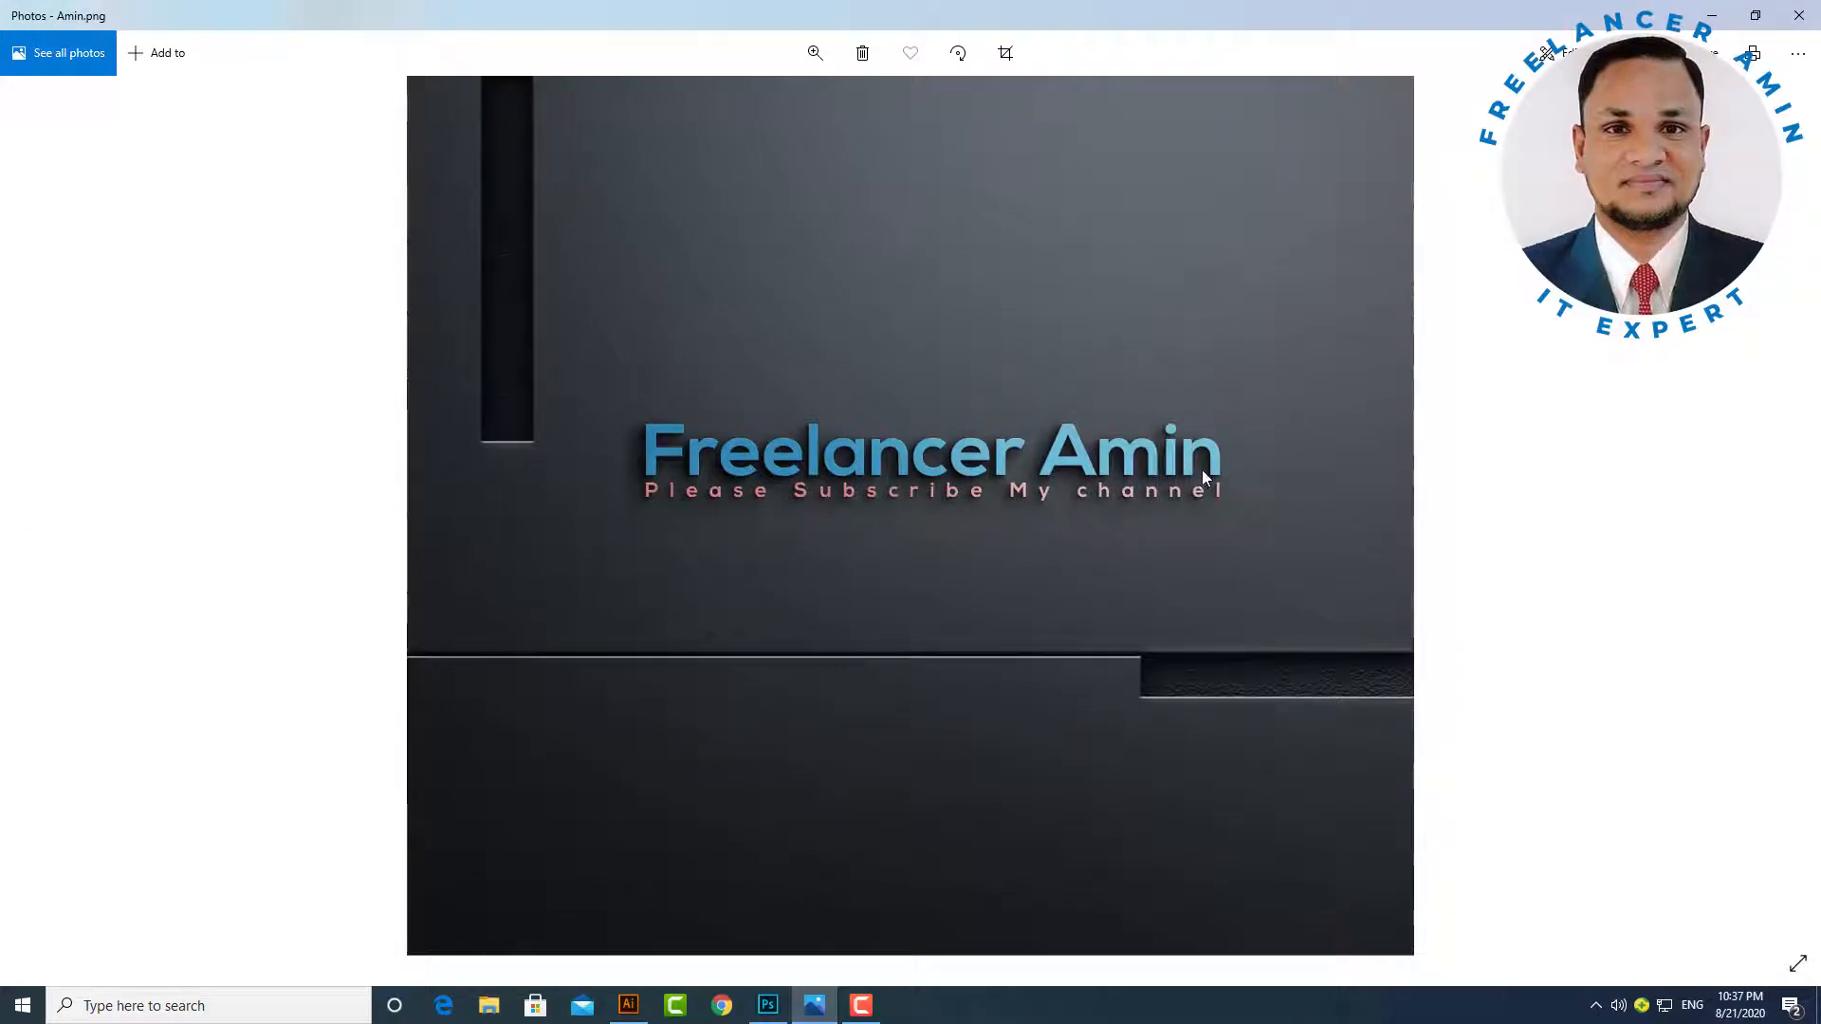
pyautogui.click(1715, 15)
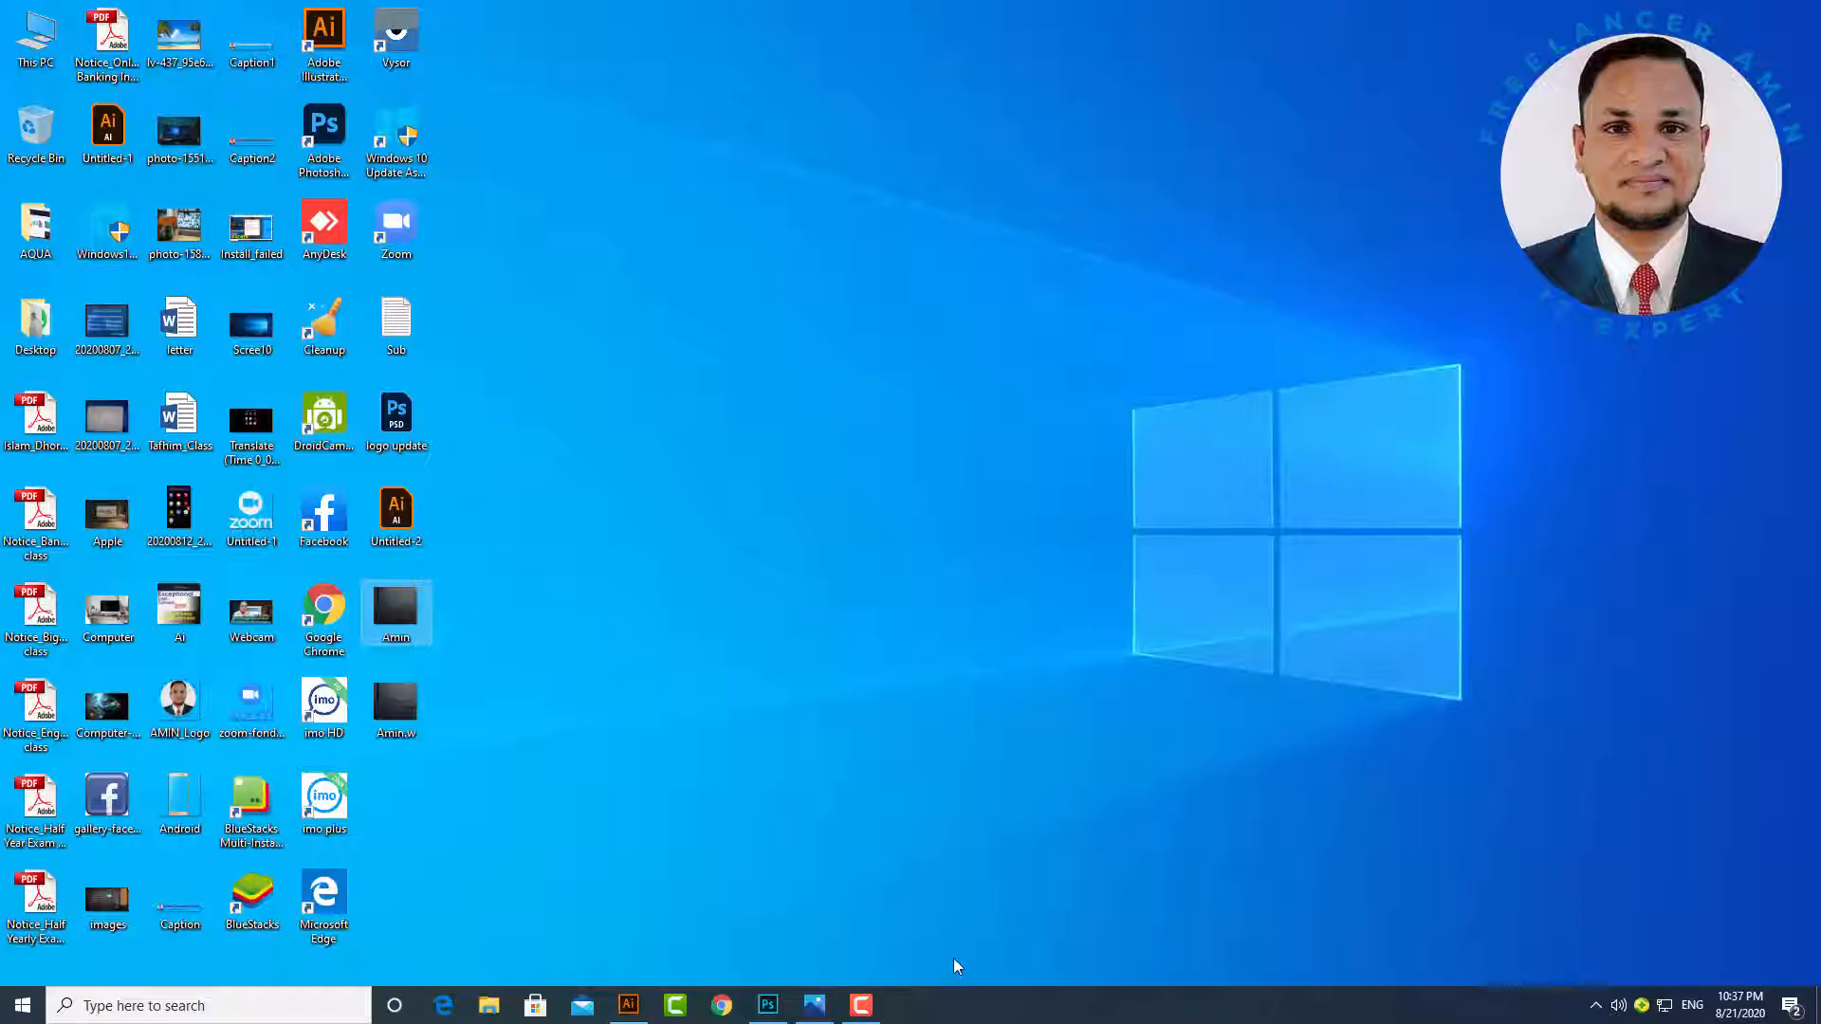
pyautogui.click(625, 1008)
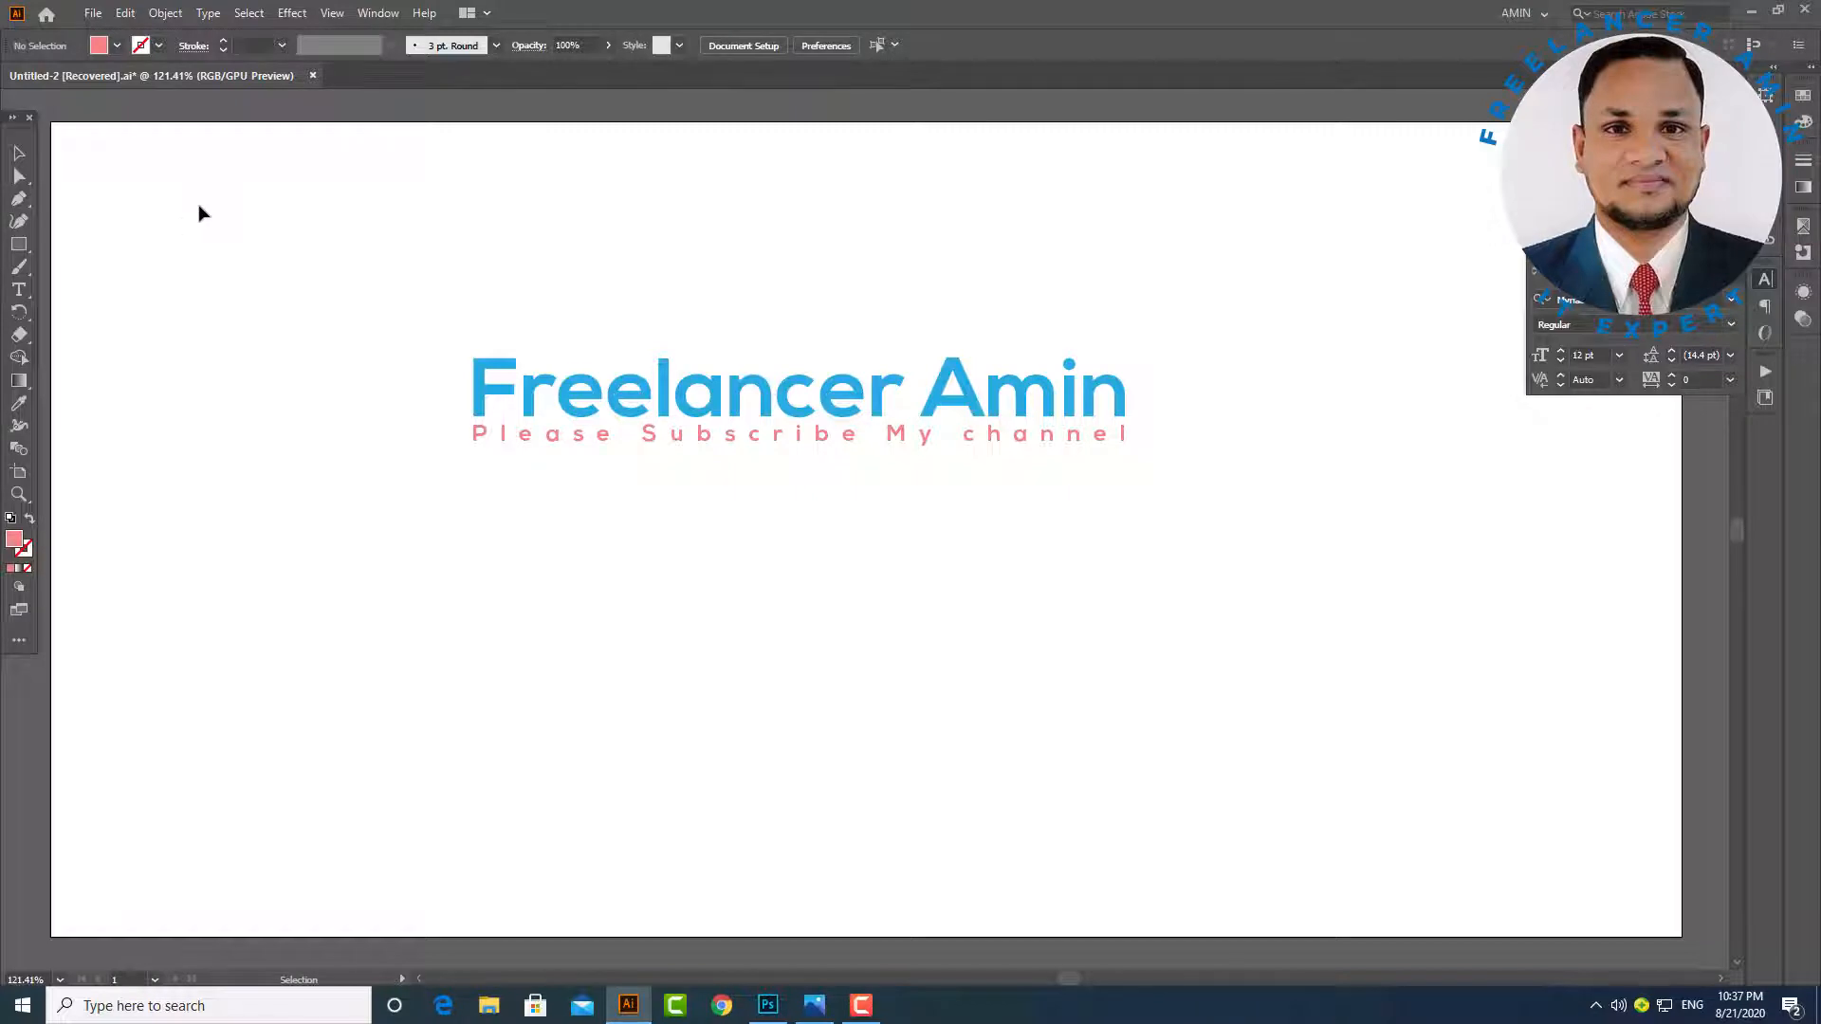
pyautogui.moveTo(406, 294); pyautogui.dragTo(1262, 510)
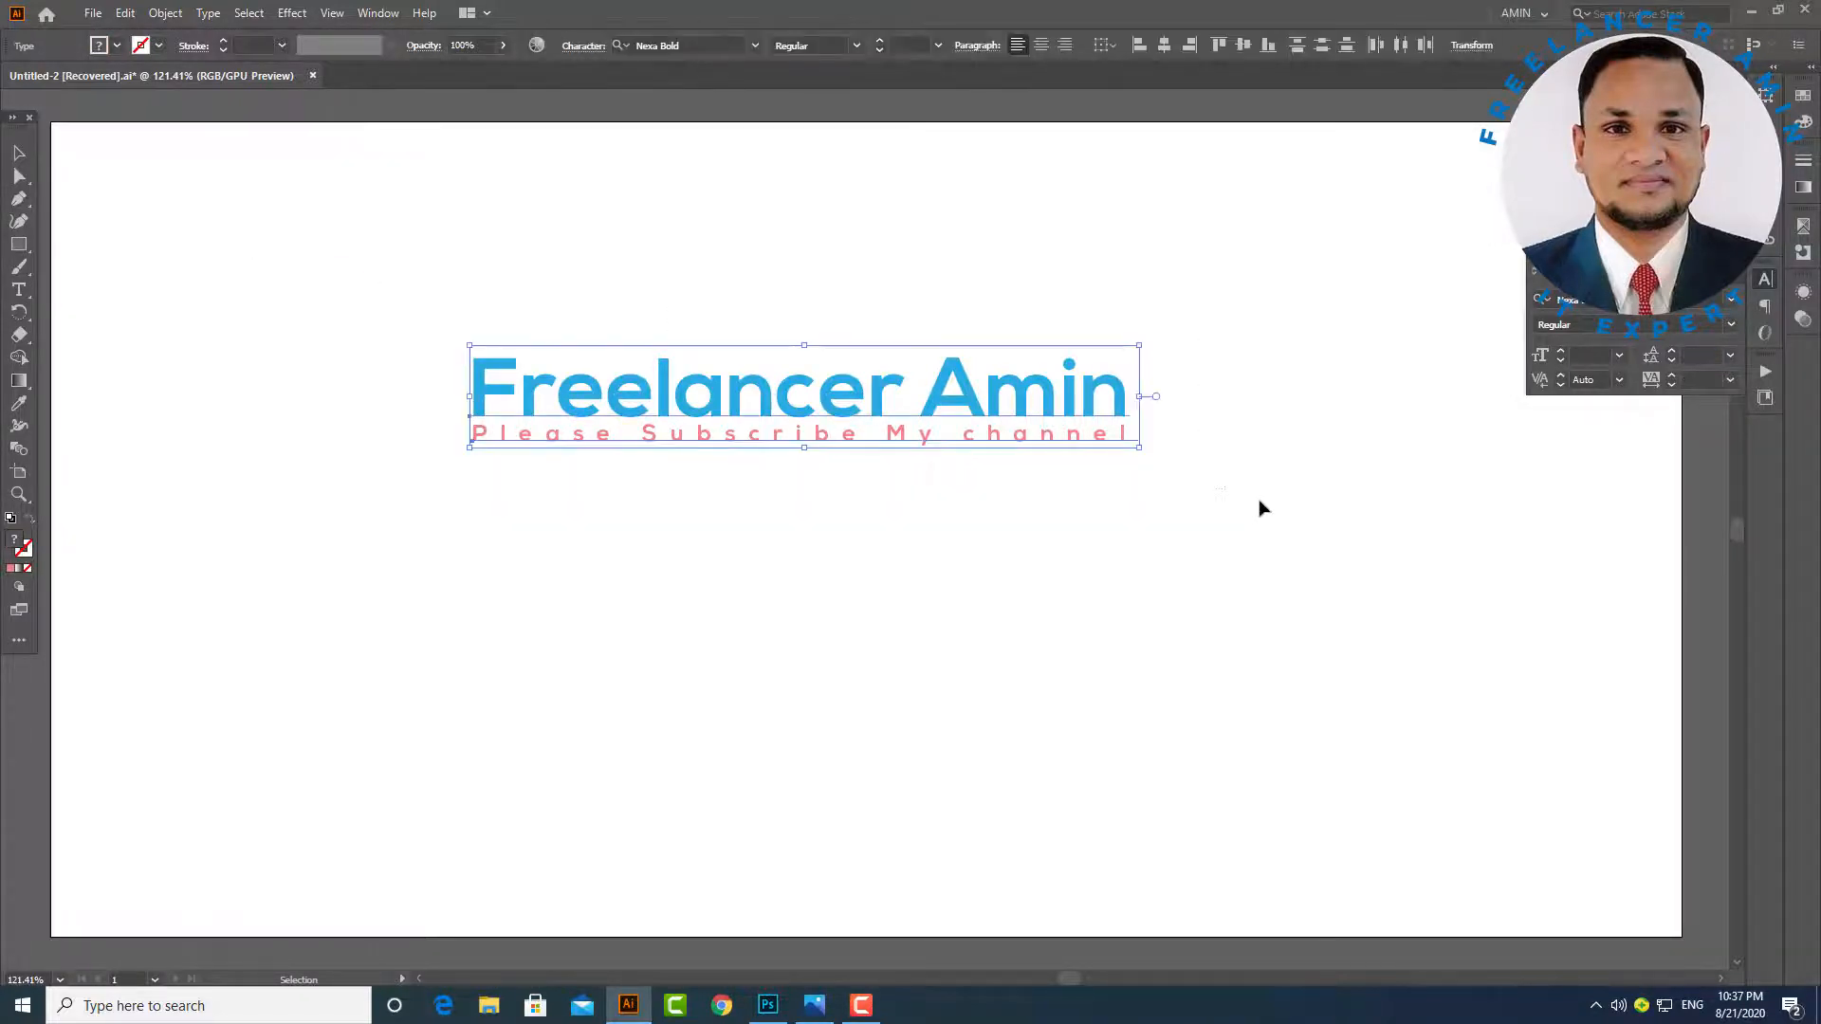
# Switch to Photoshop and open the recent mockup OSK86Y1.psd without creating a new library from it.
pyautogui.click(769, 1006)
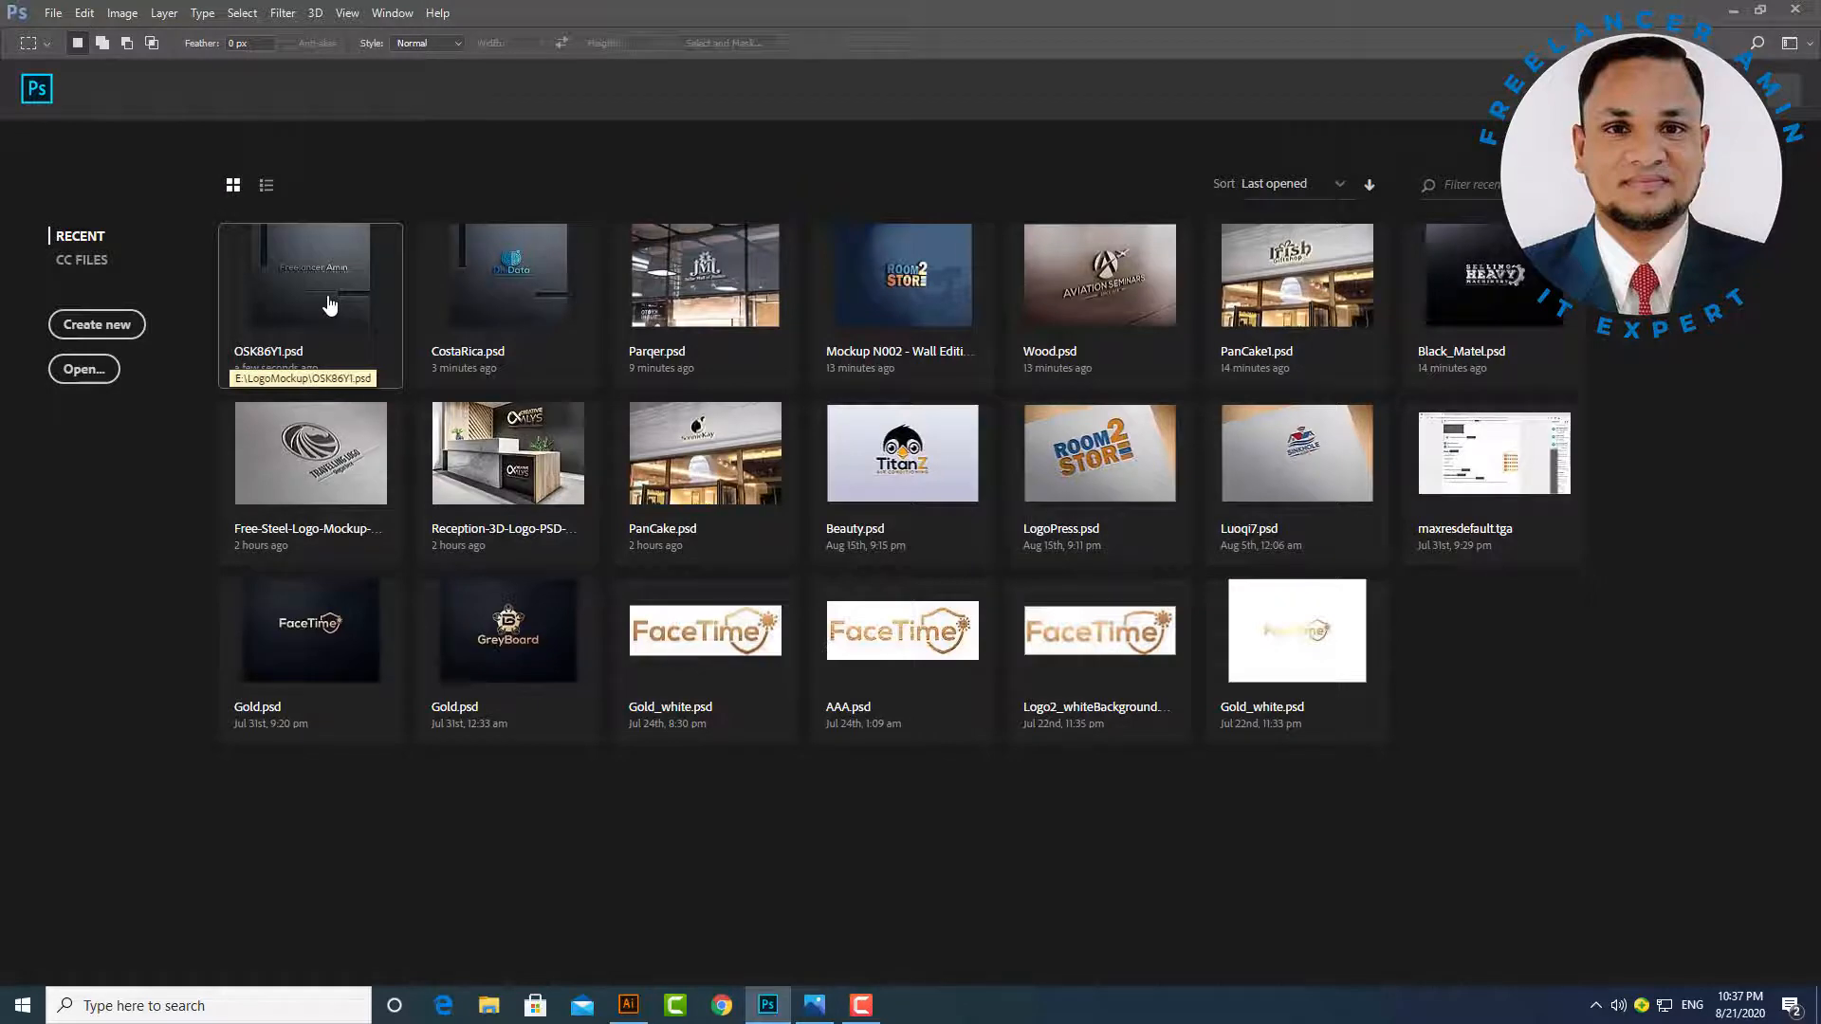
pyautogui.click(329, 301)
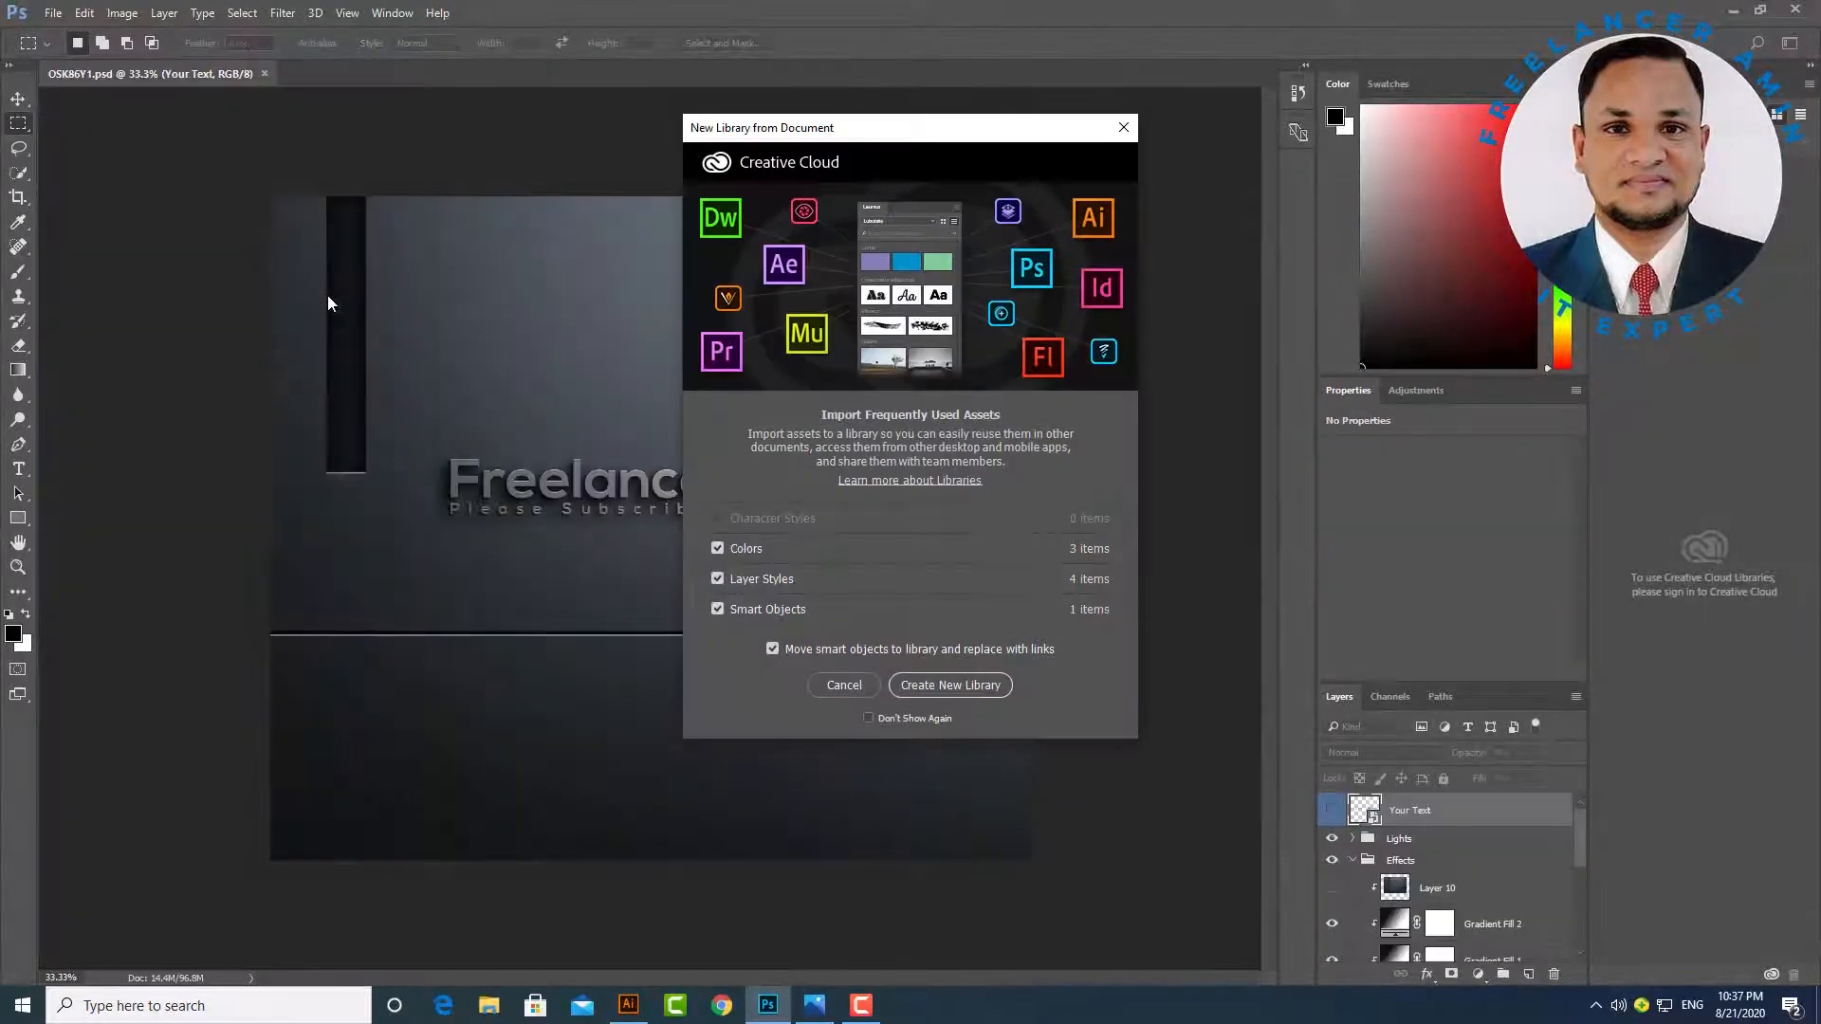
pyautogui.click(840, 698)
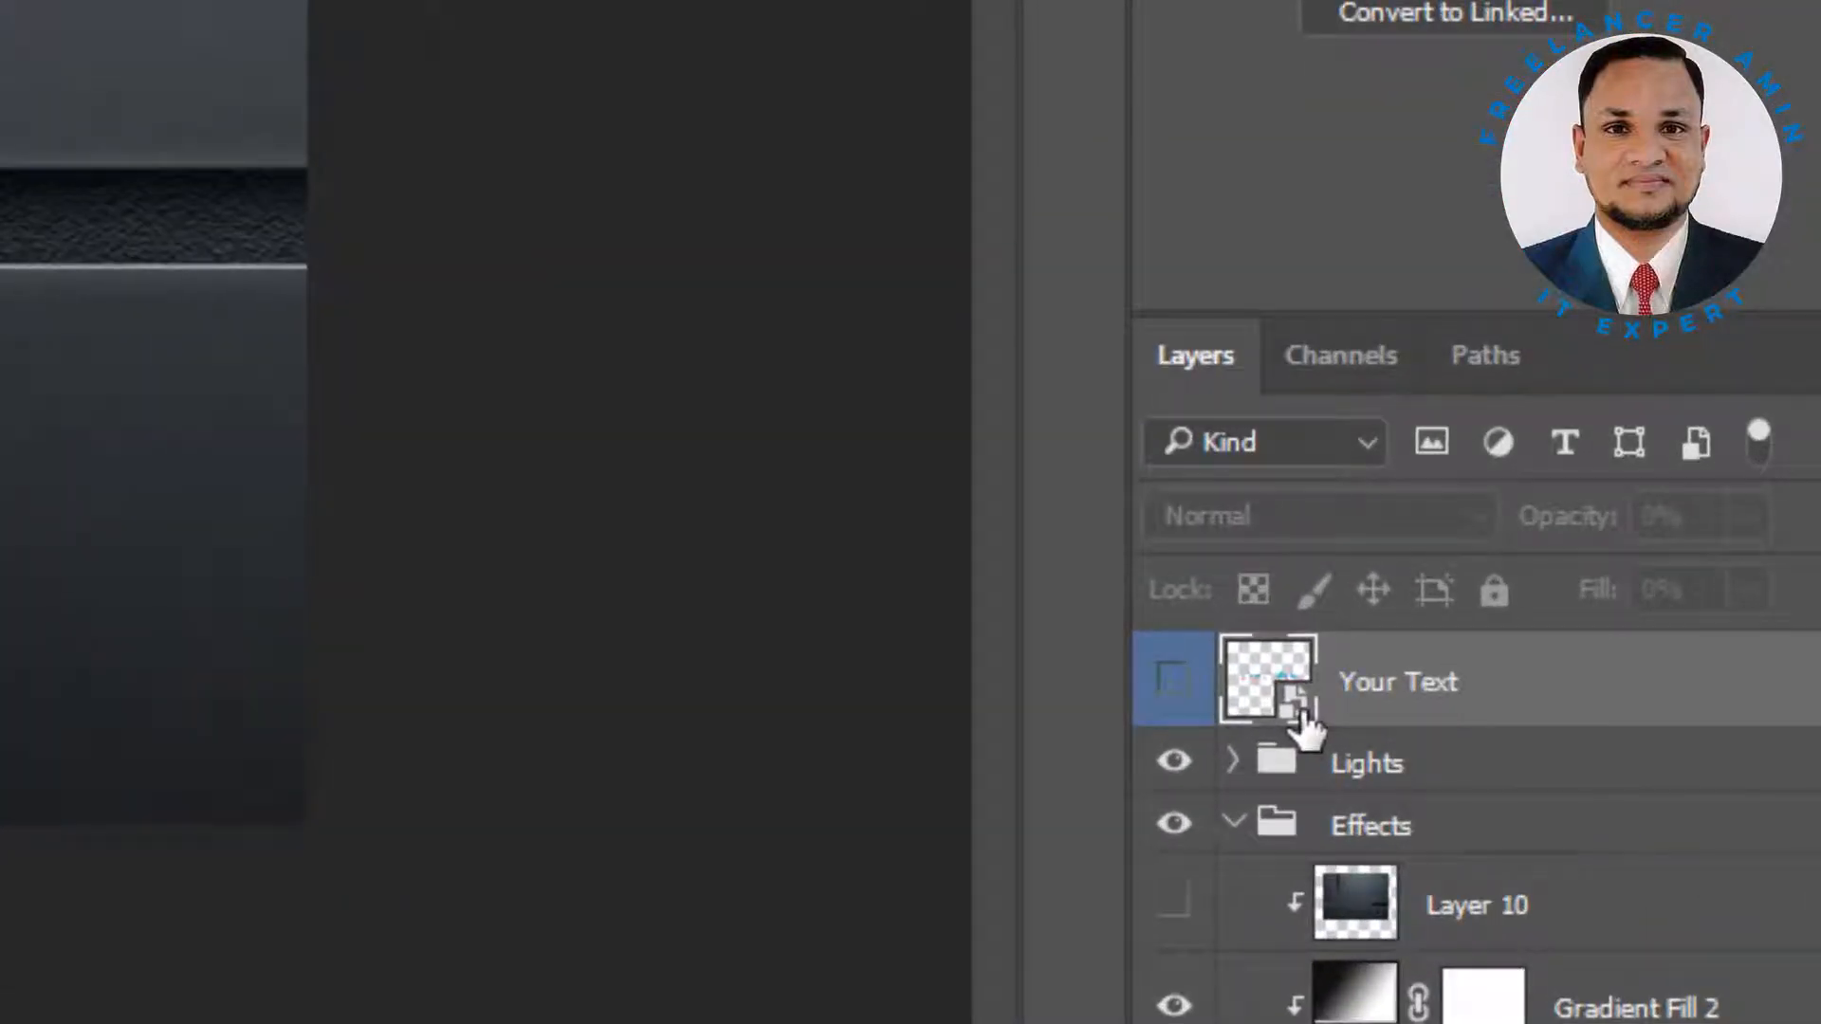
# Open the contents of the Your Text smart object and delete its old Vector Smart Object layer.
pyautogui.doubleClick(1299, 719)
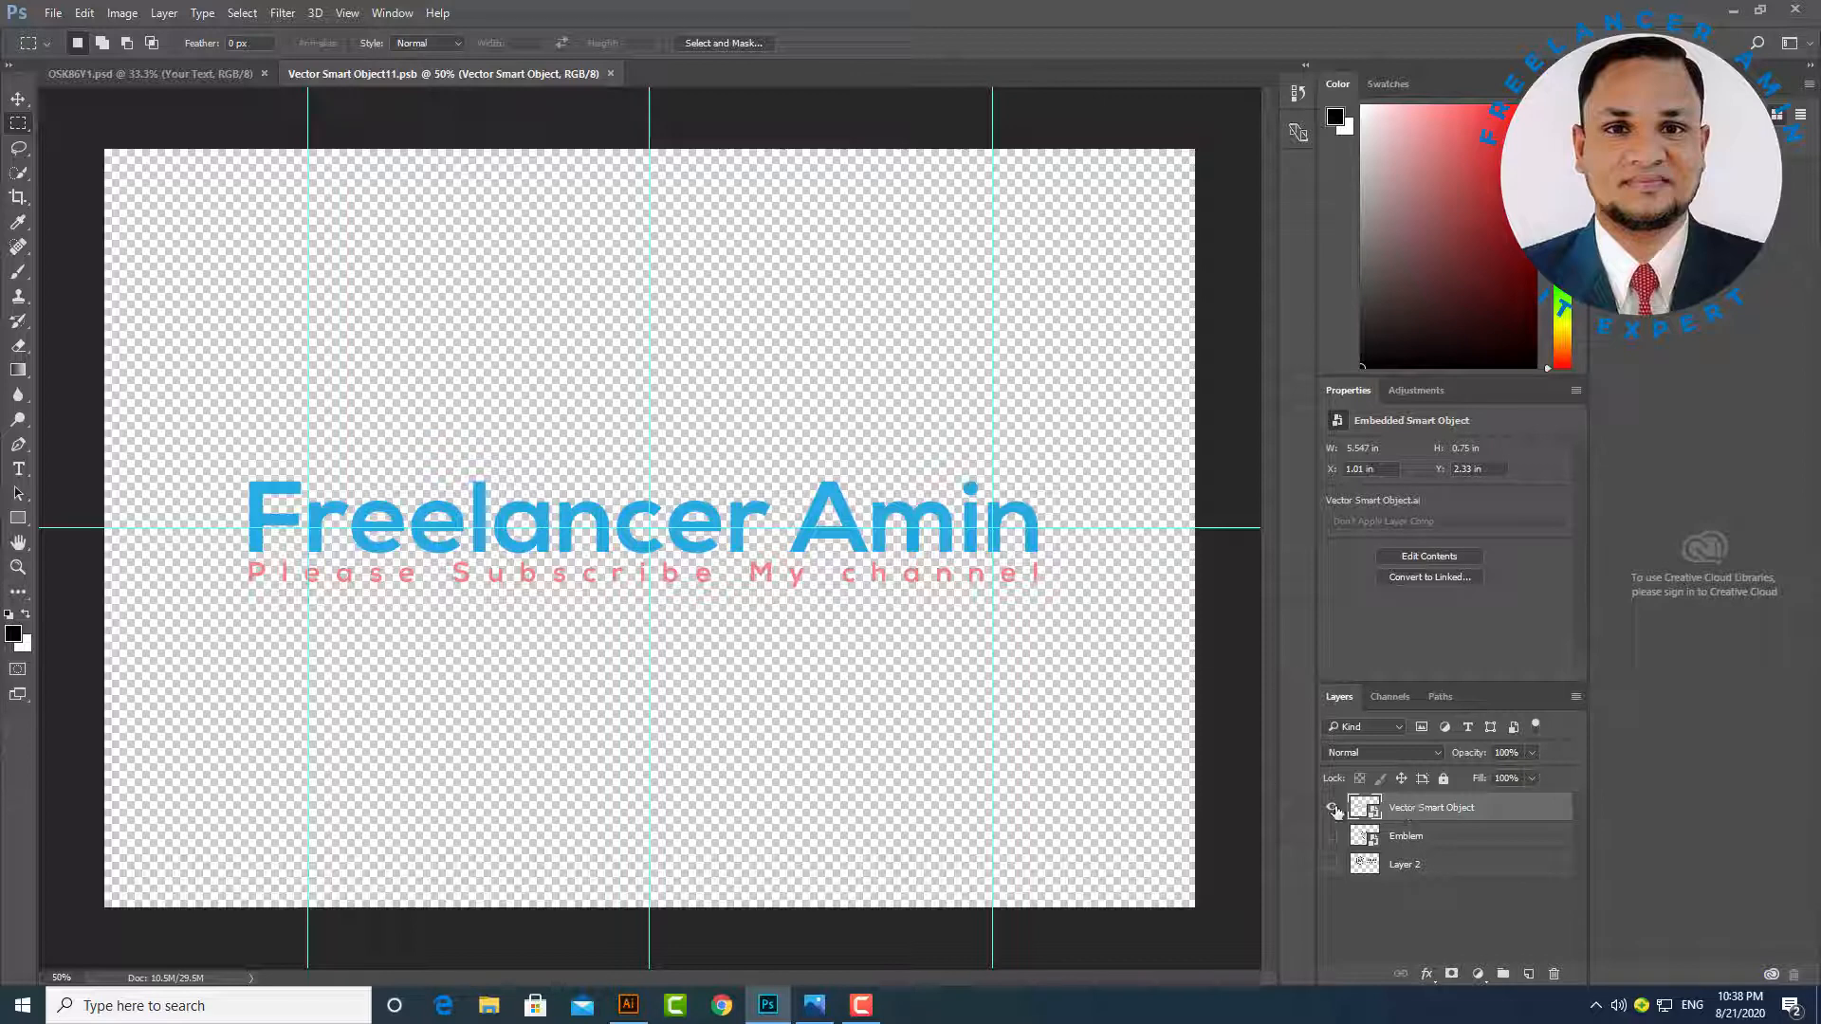
pyautogui.press('Delete')
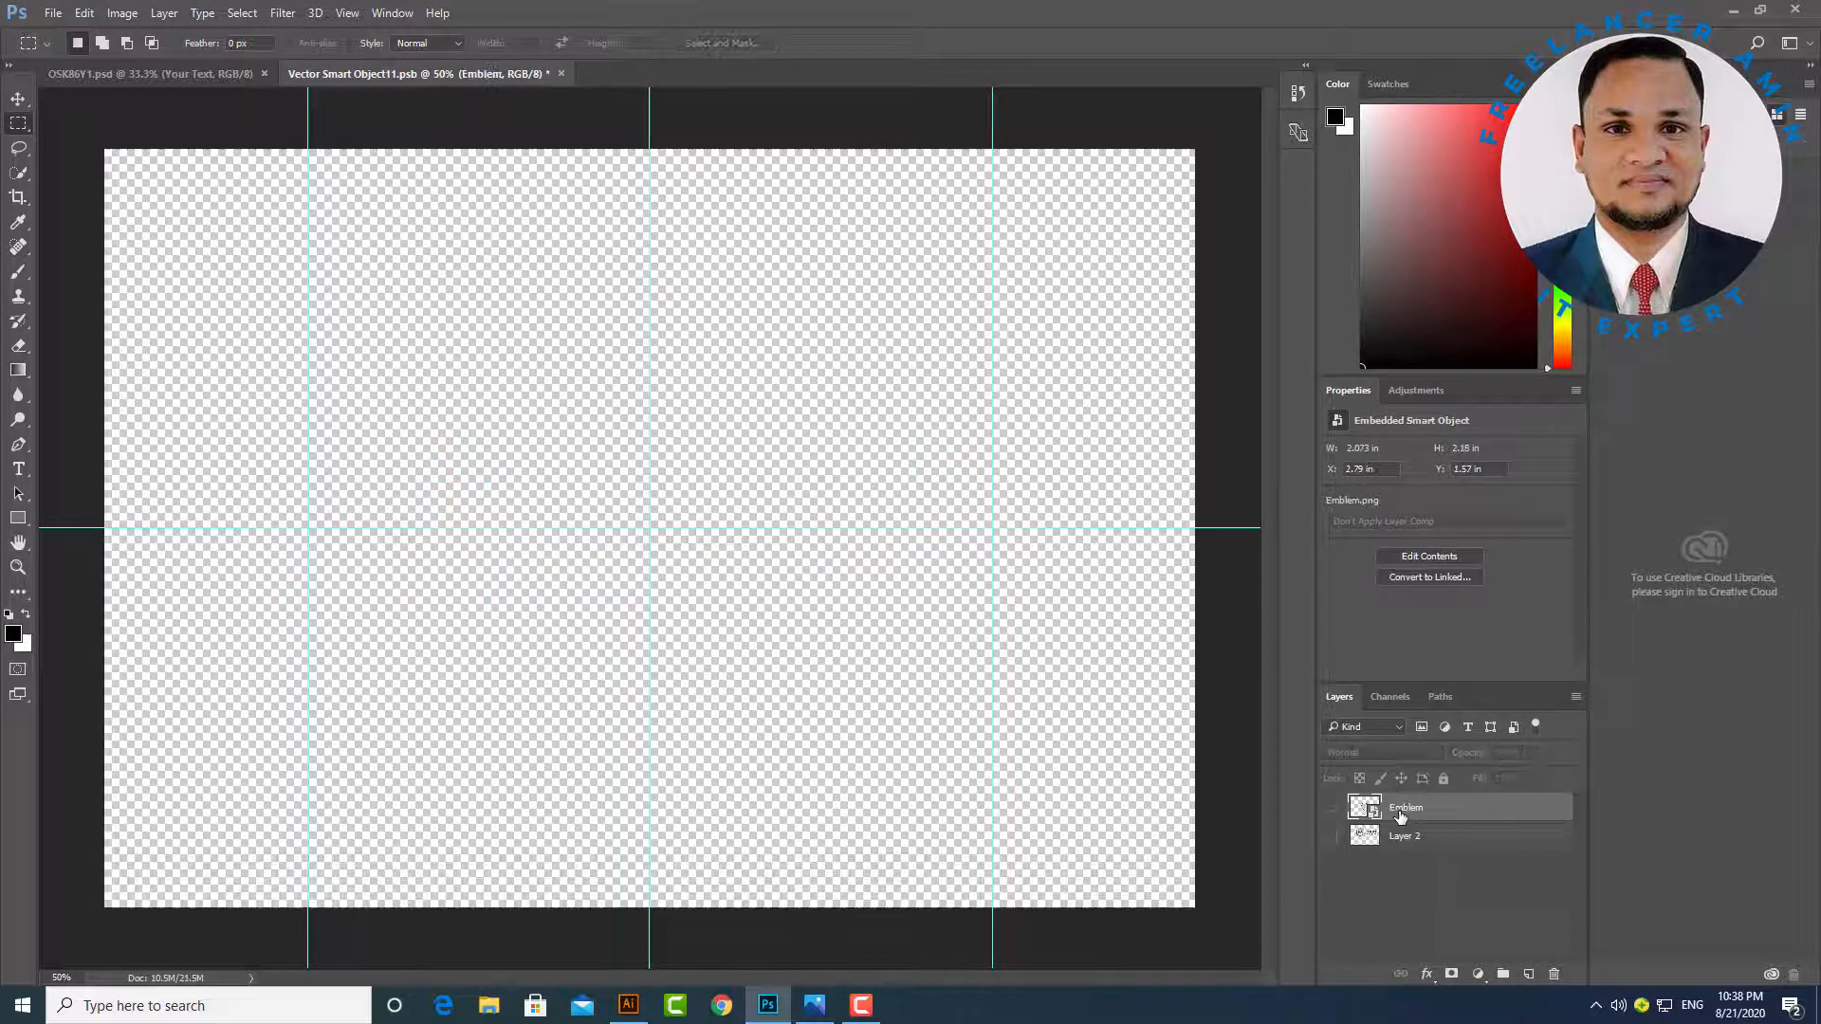
pyautogui.click(18, 98)
pyautogui.click(678, 526)
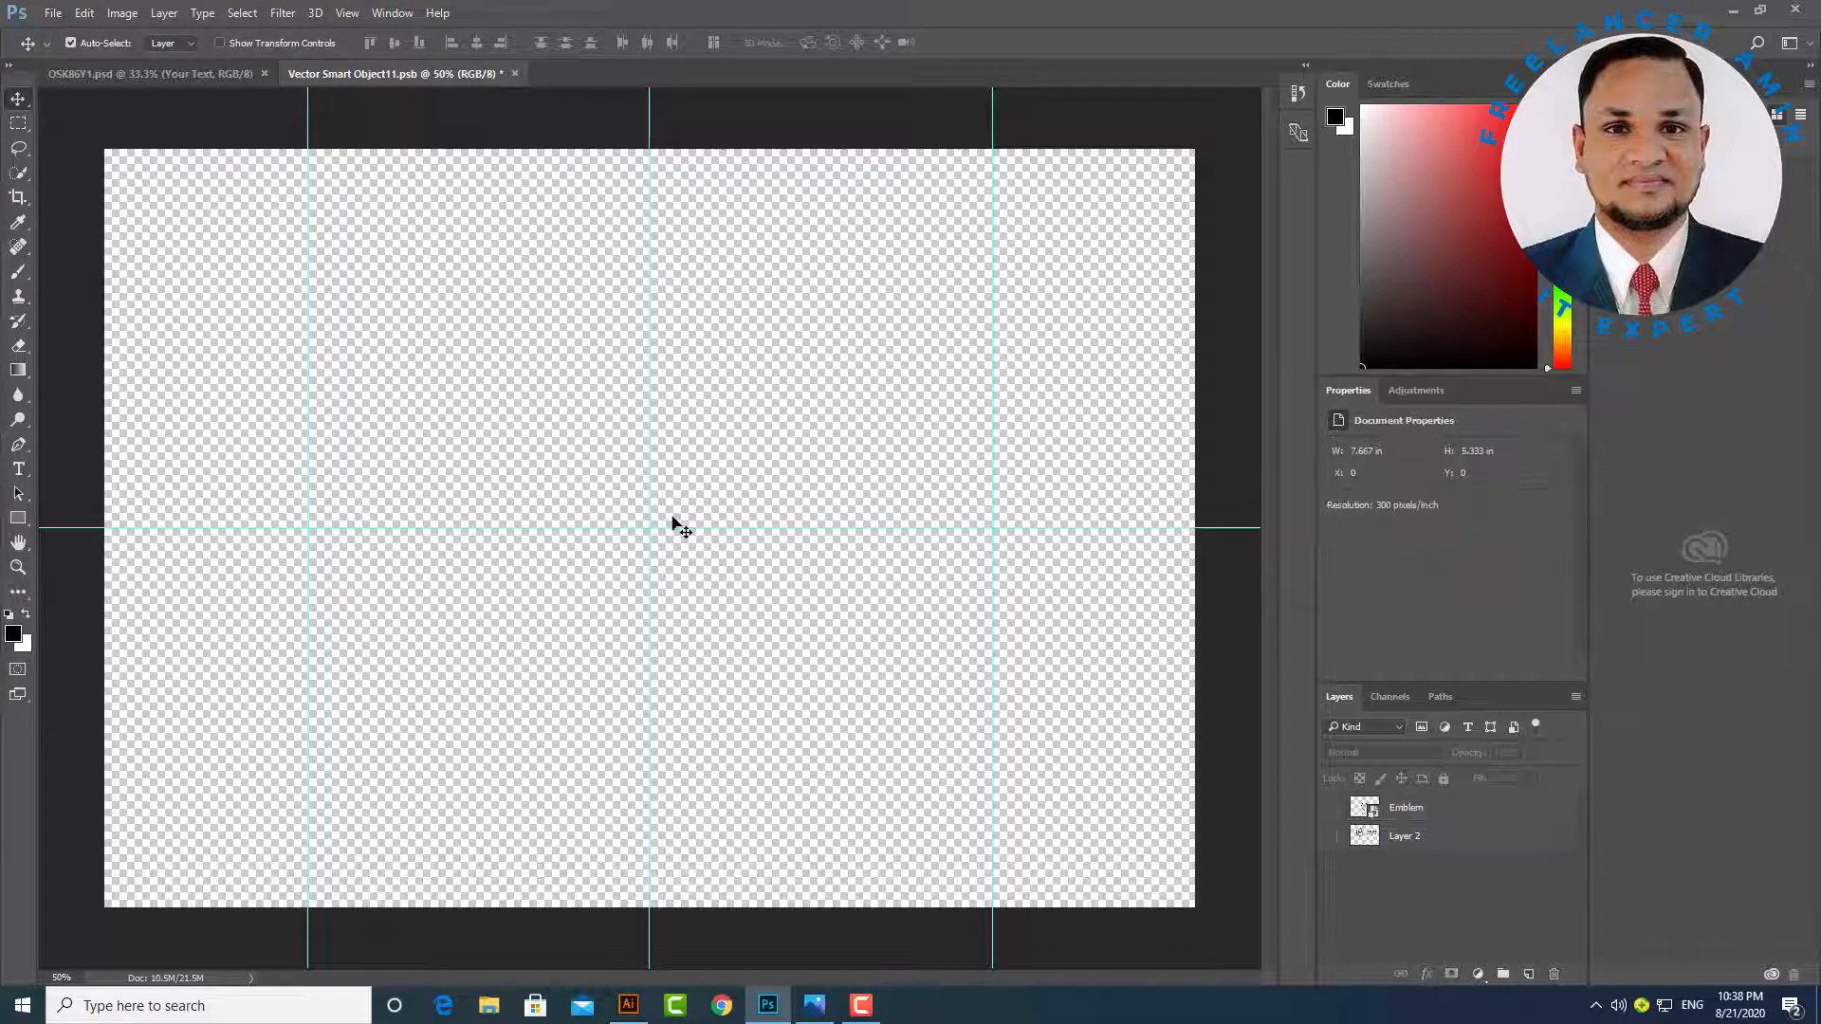
# Paste the logo text copied from Illustrator into the emptied Photoshop document as a Smart Object.
pyautogui.click(628, 1006)
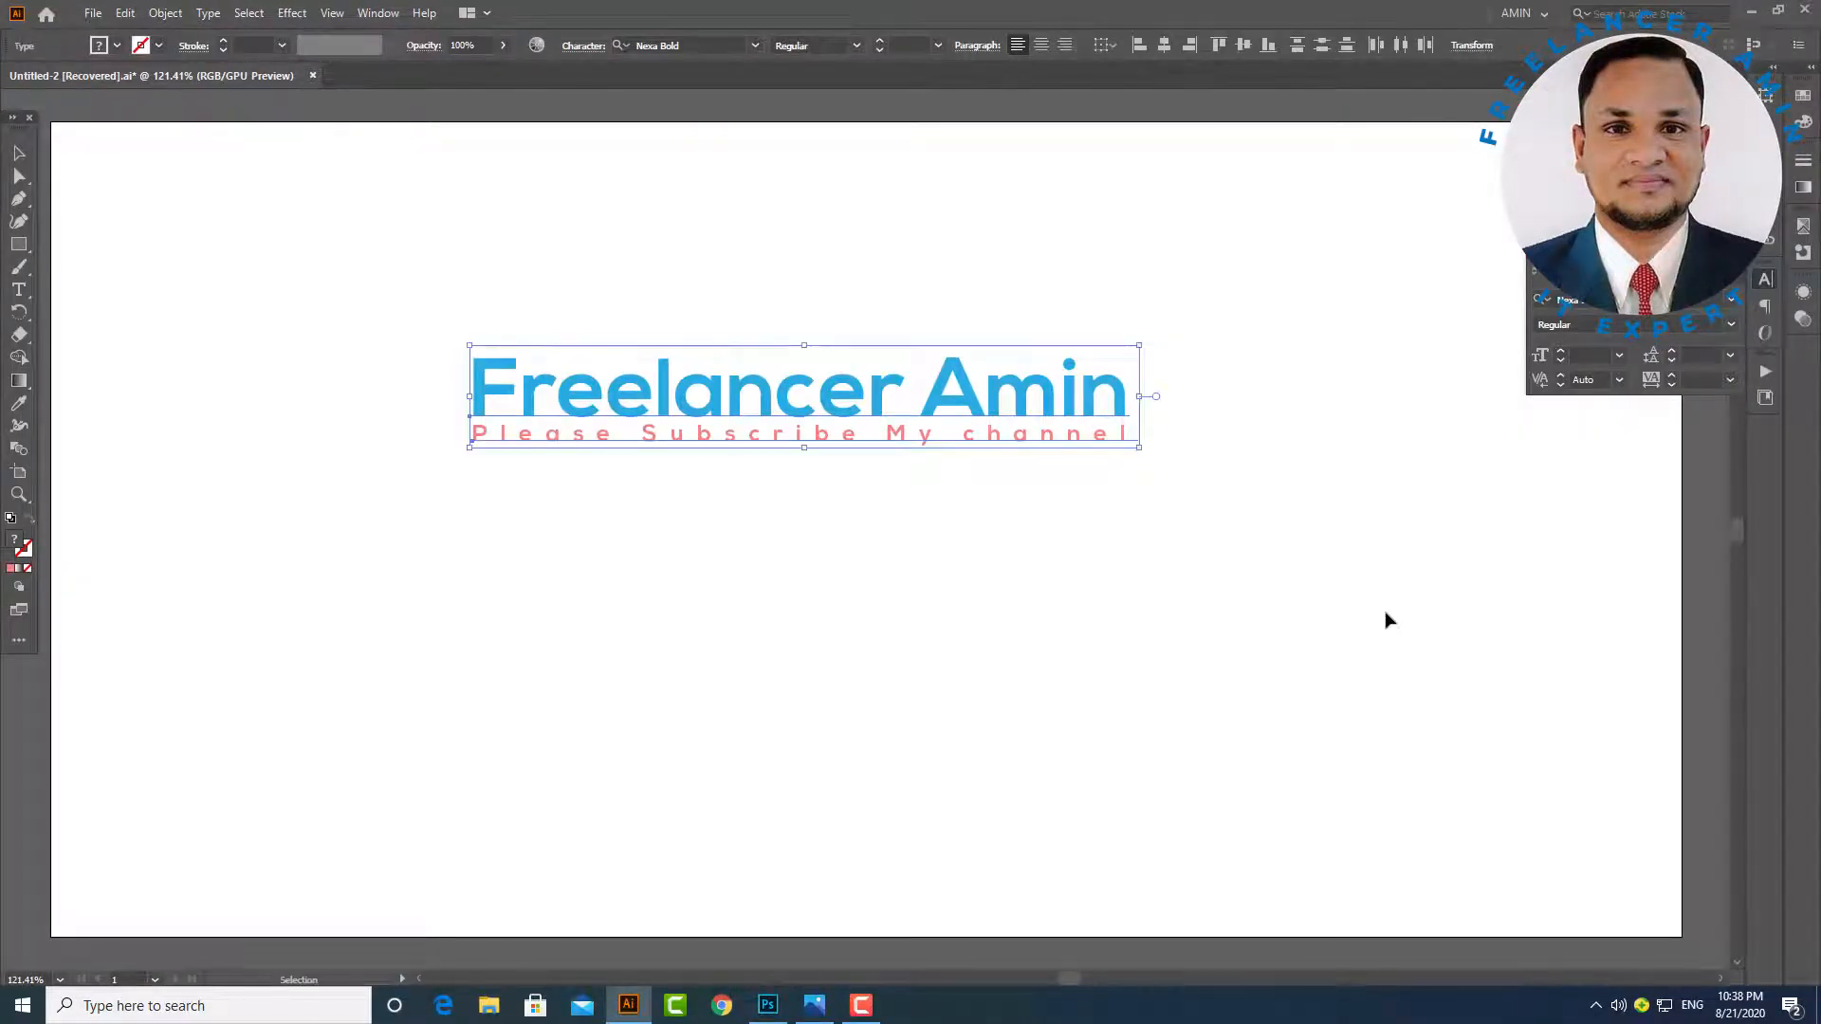
pyautogui.click(768, 1006)
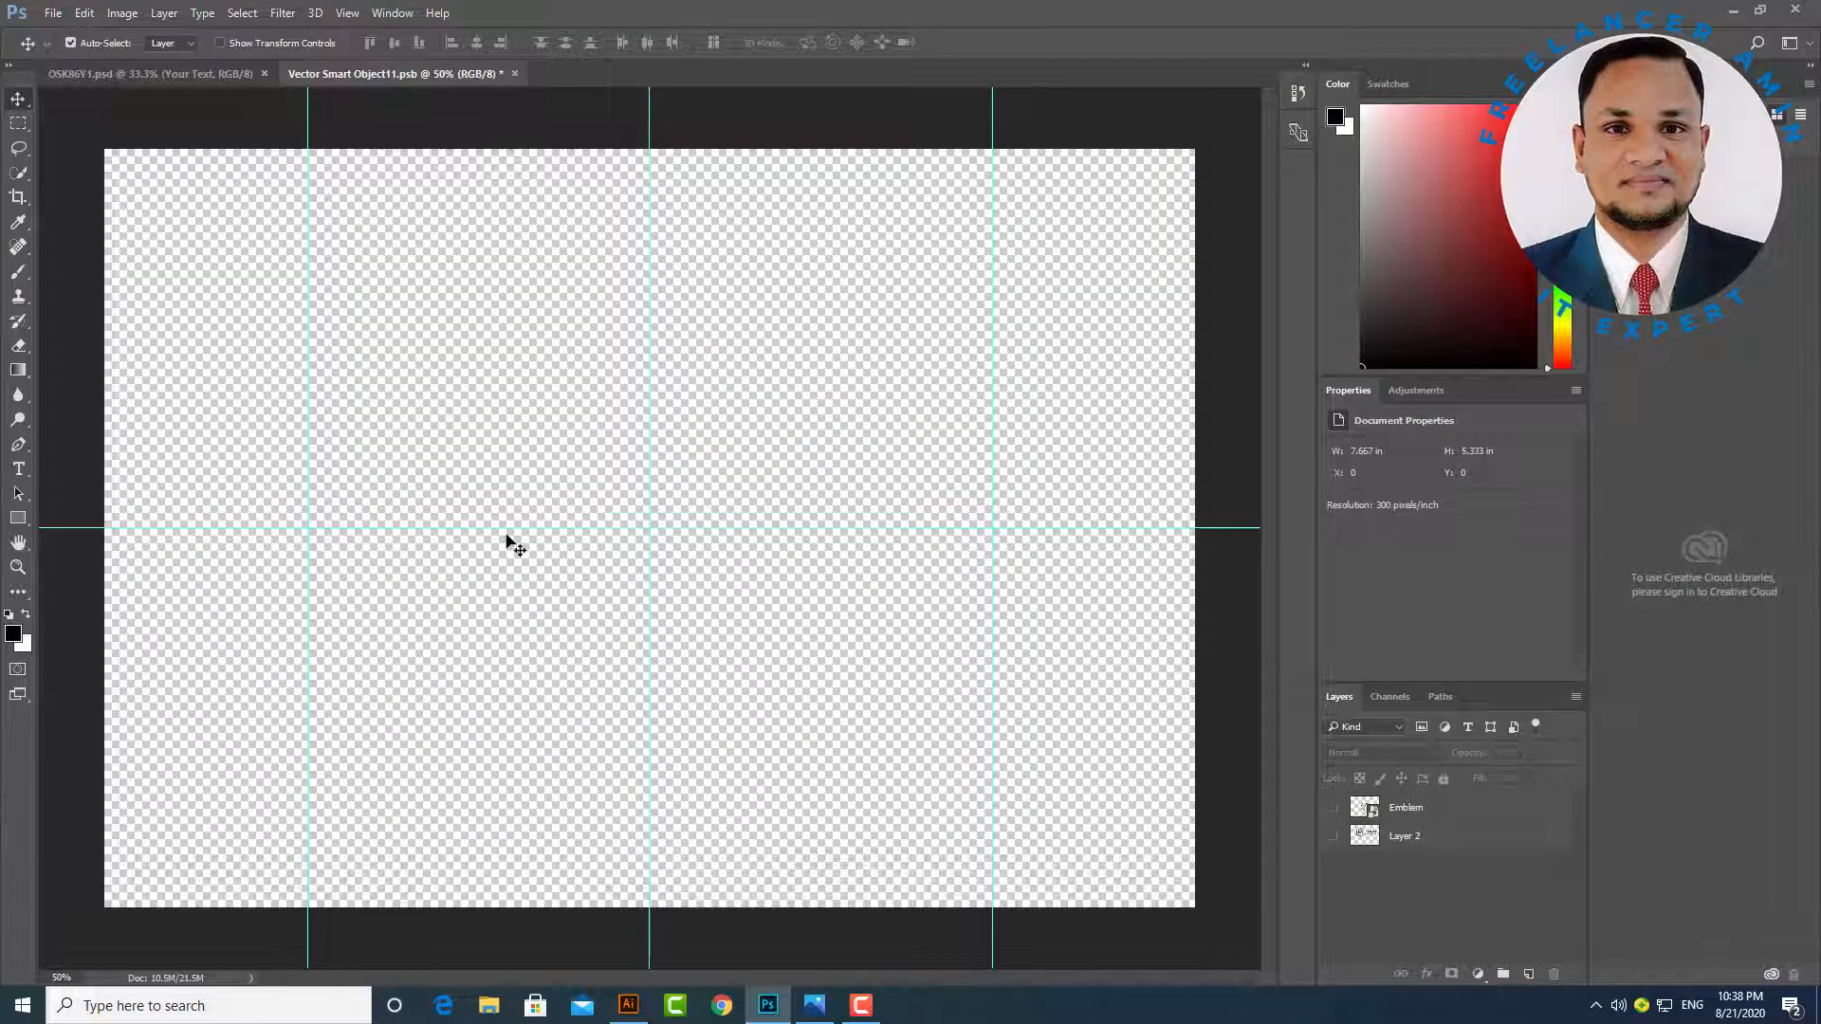
pyautogui.hotkey('ctrl', 'v')
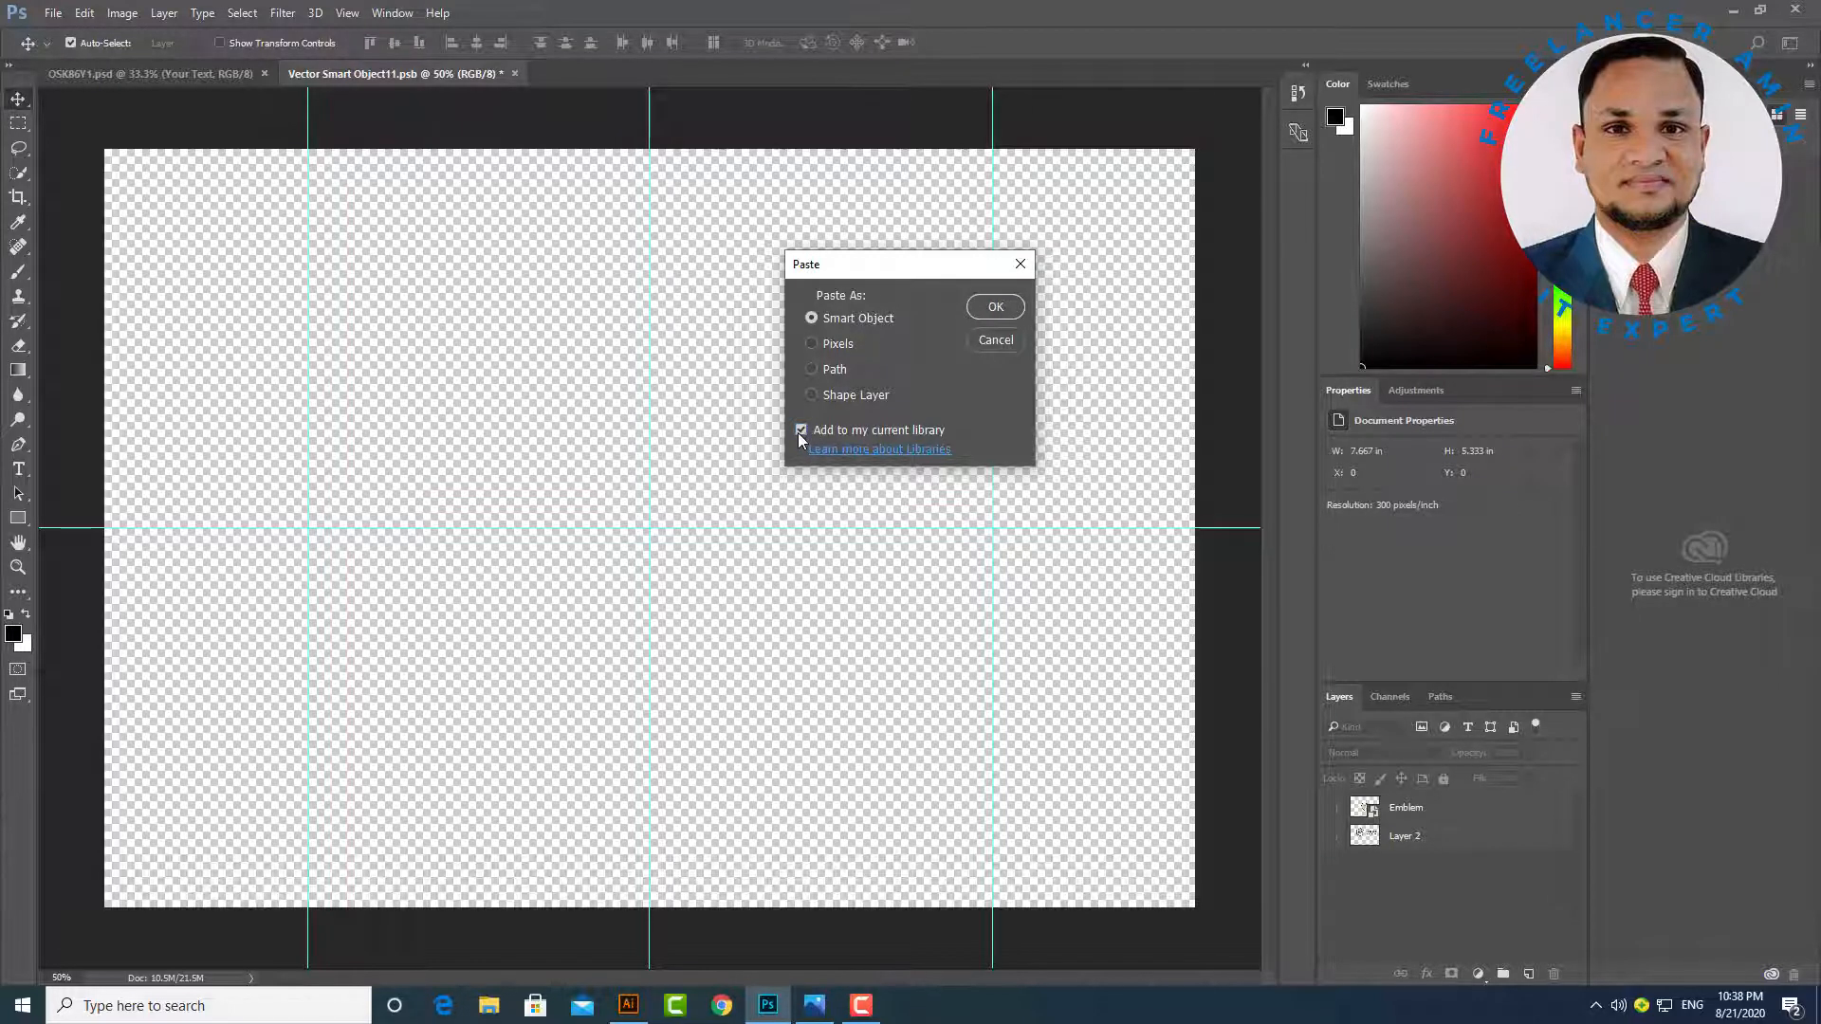
pyautogui.click(997, 309)
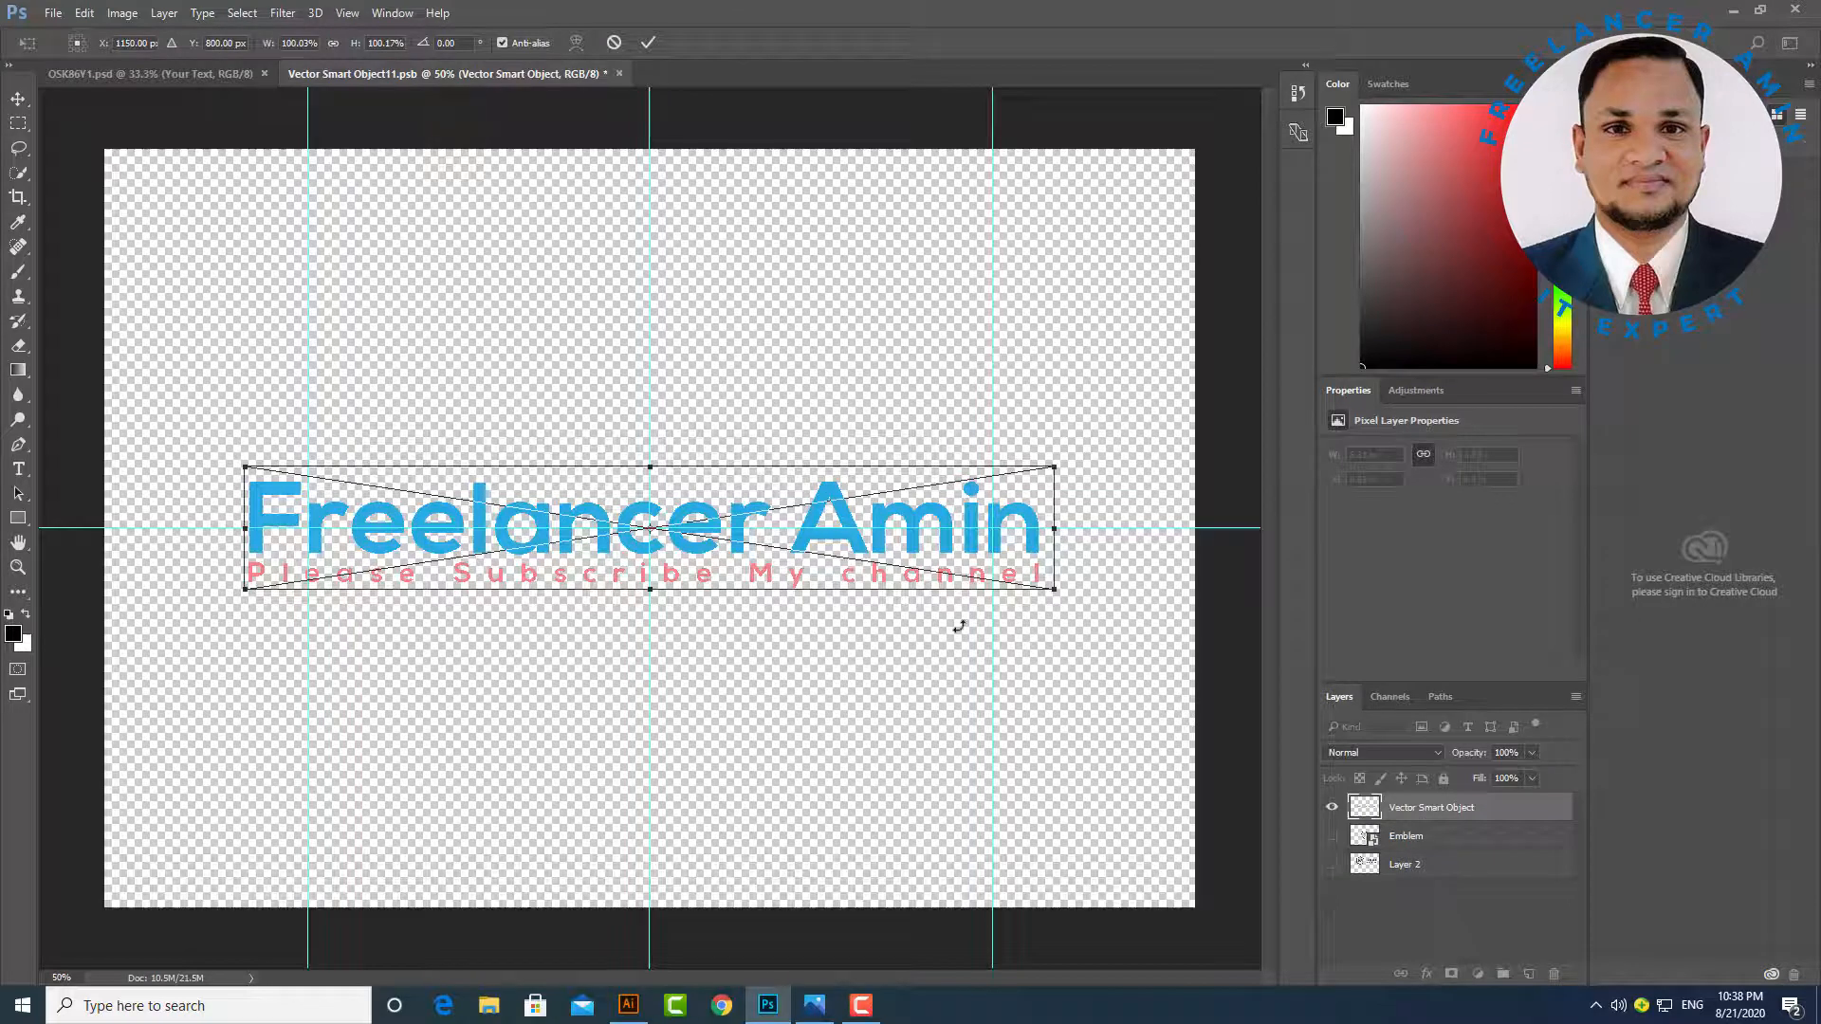
# Enlarge the pasted logo to about 111% around its center, and close the smart object document with its changes saved.
pyautogui.moveTo(1055, 589); pyautogui.dragTo(1101, 620)
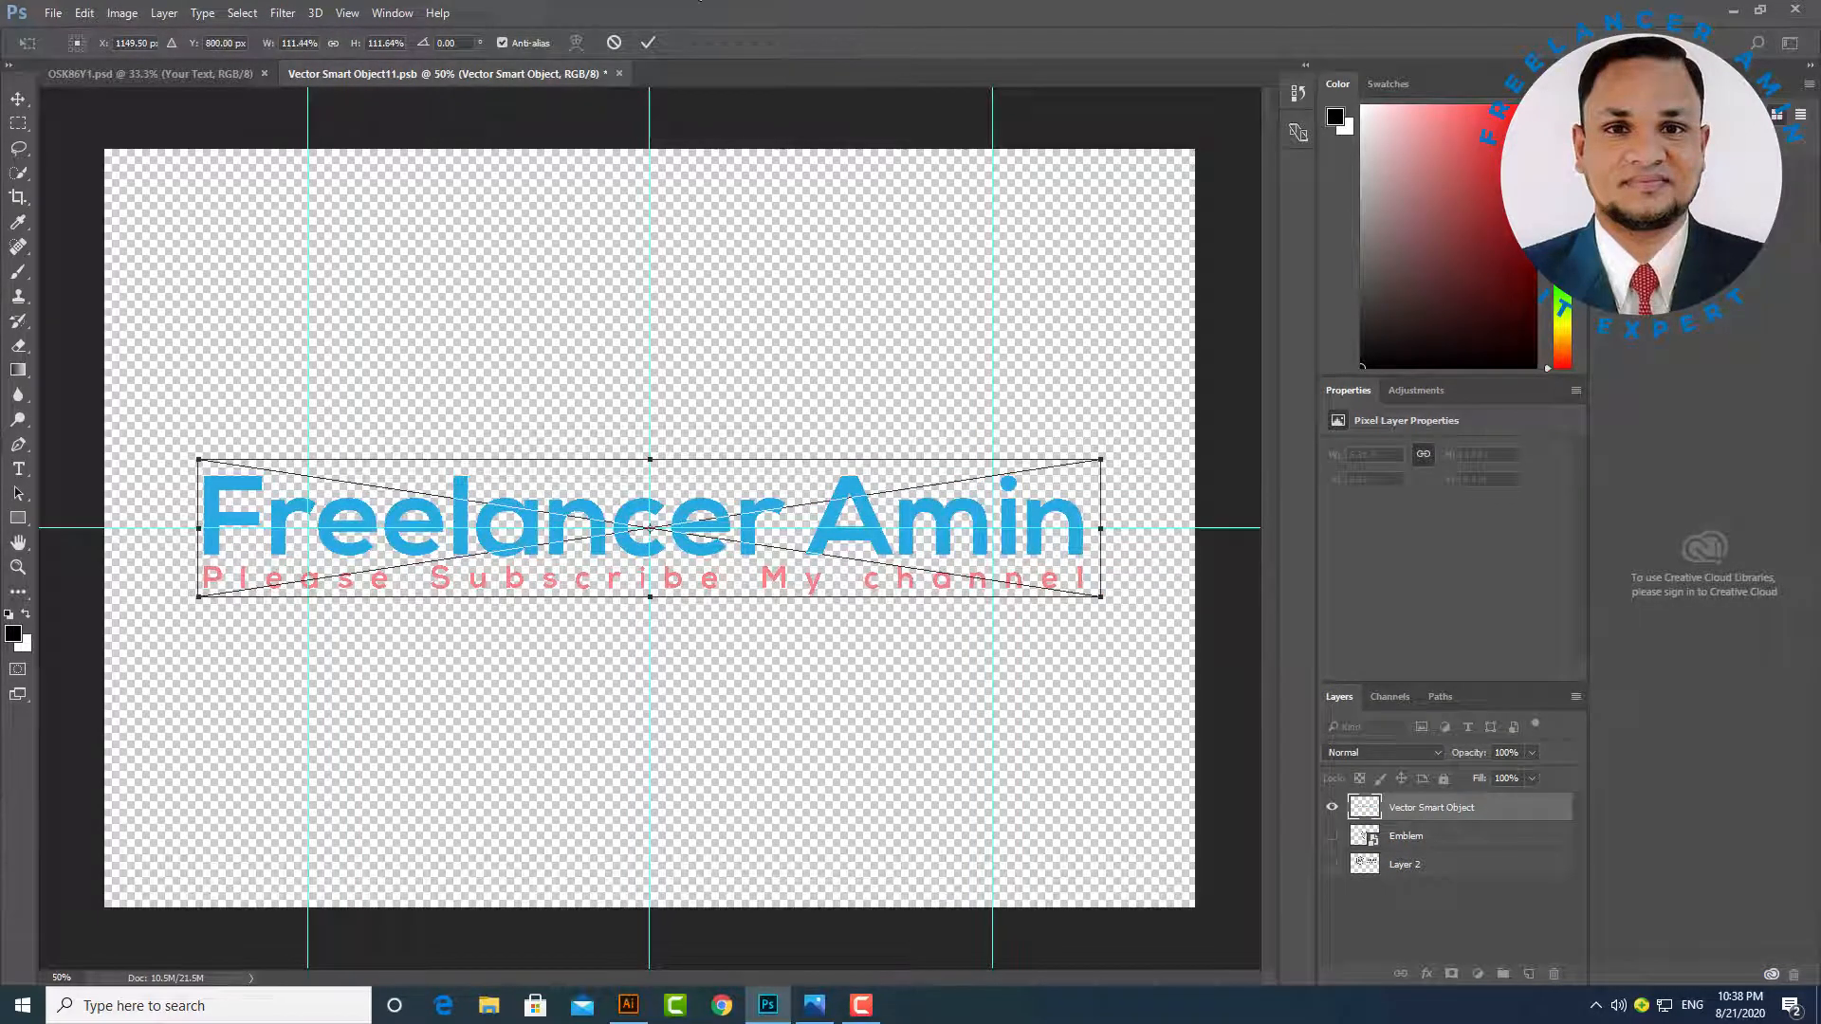
pyautogui.click(650, 44)
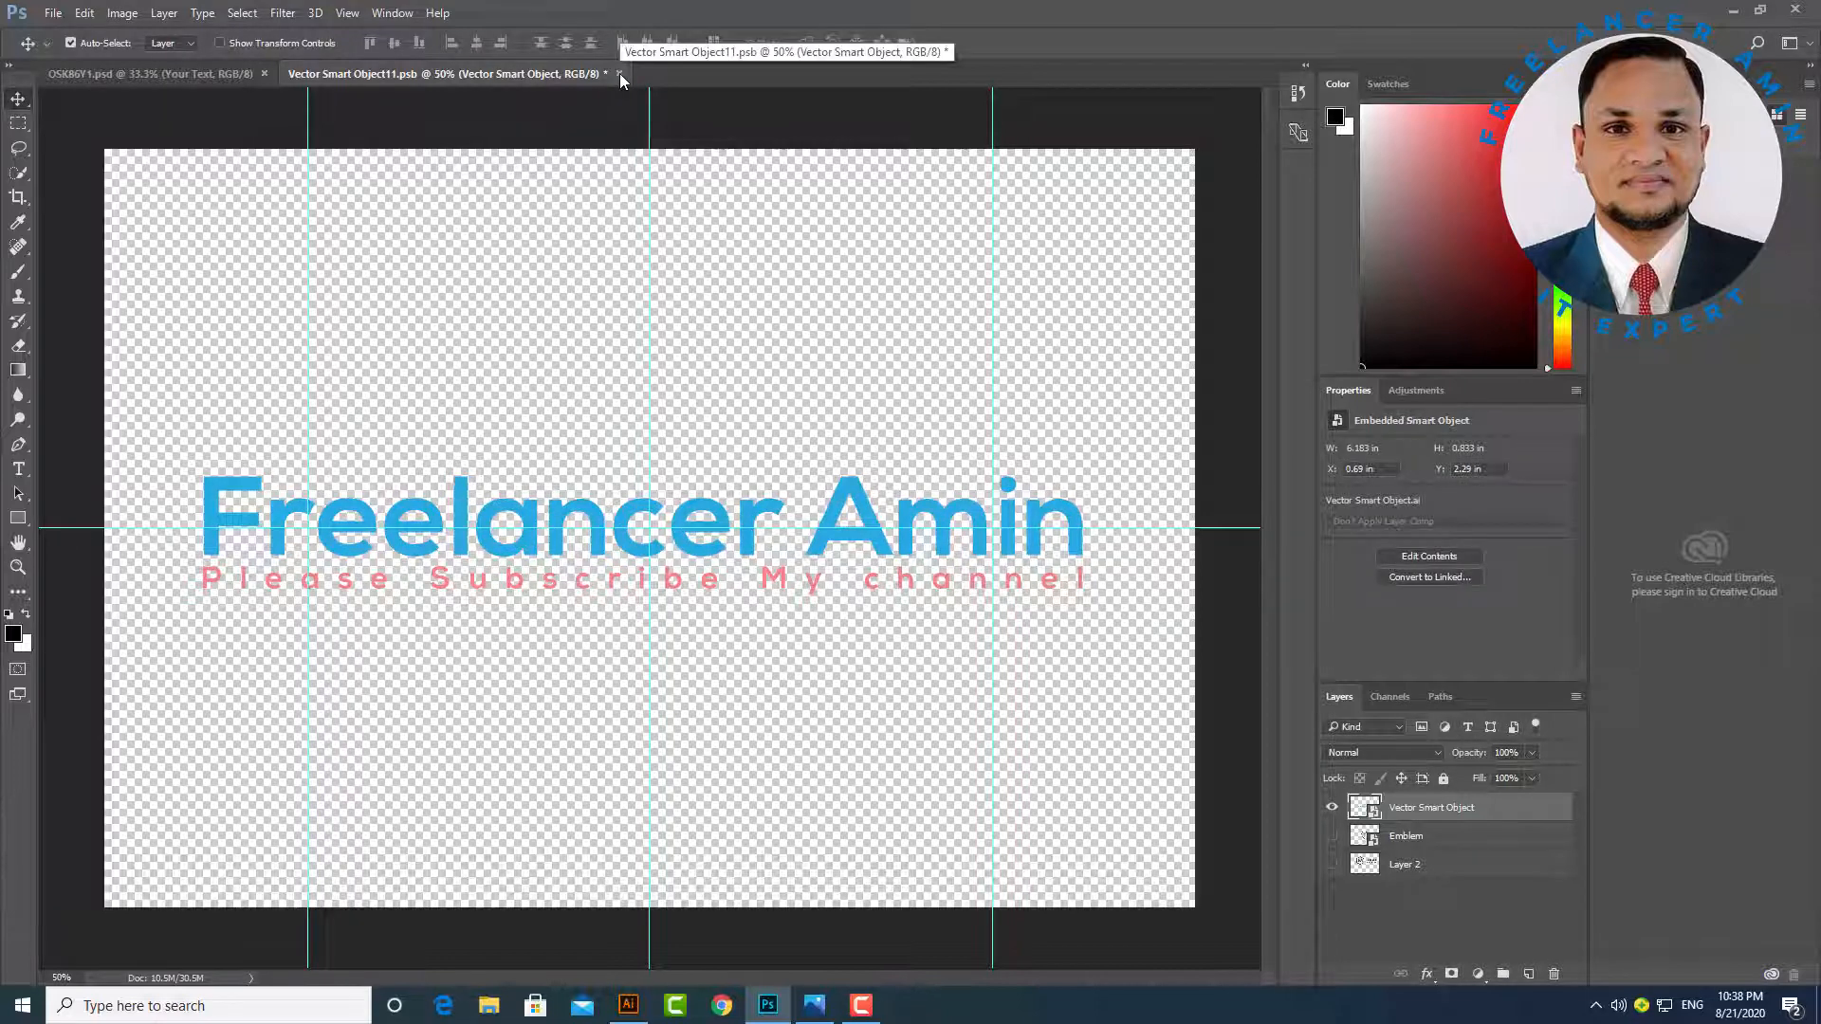
pyautogui.click(618, 73)
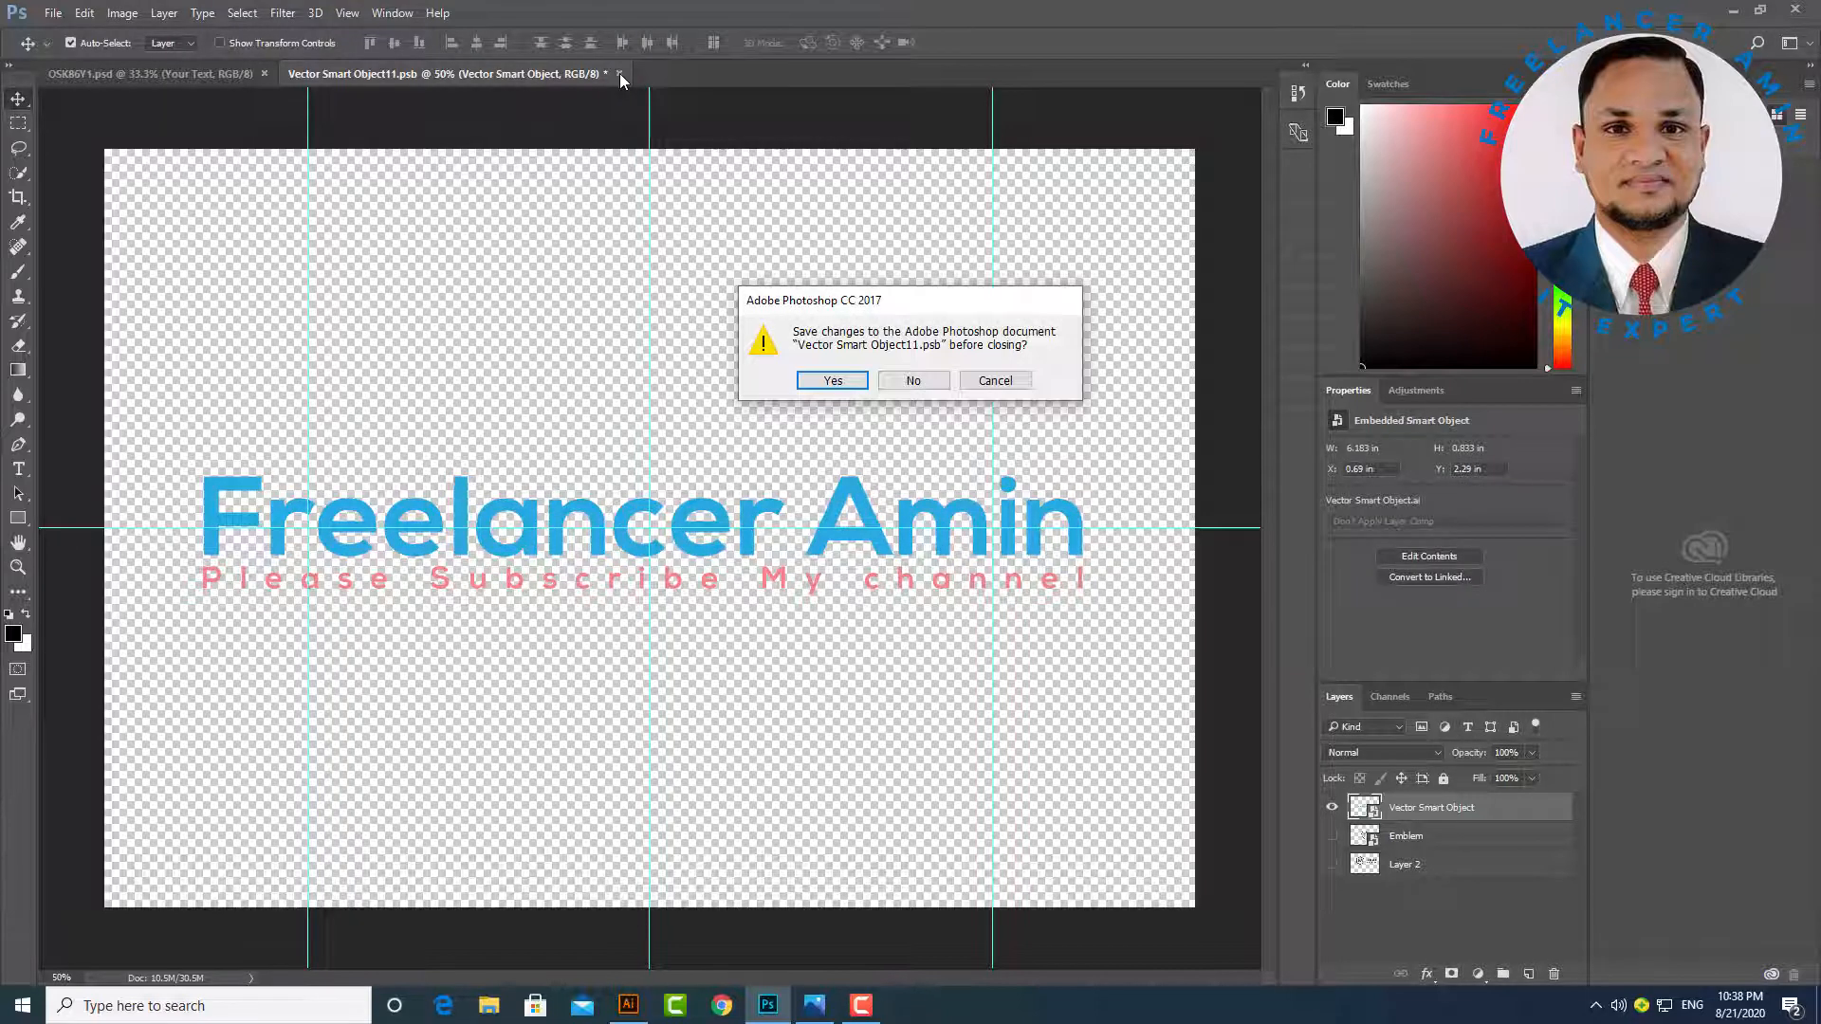
pyautogui.click(817, 385)
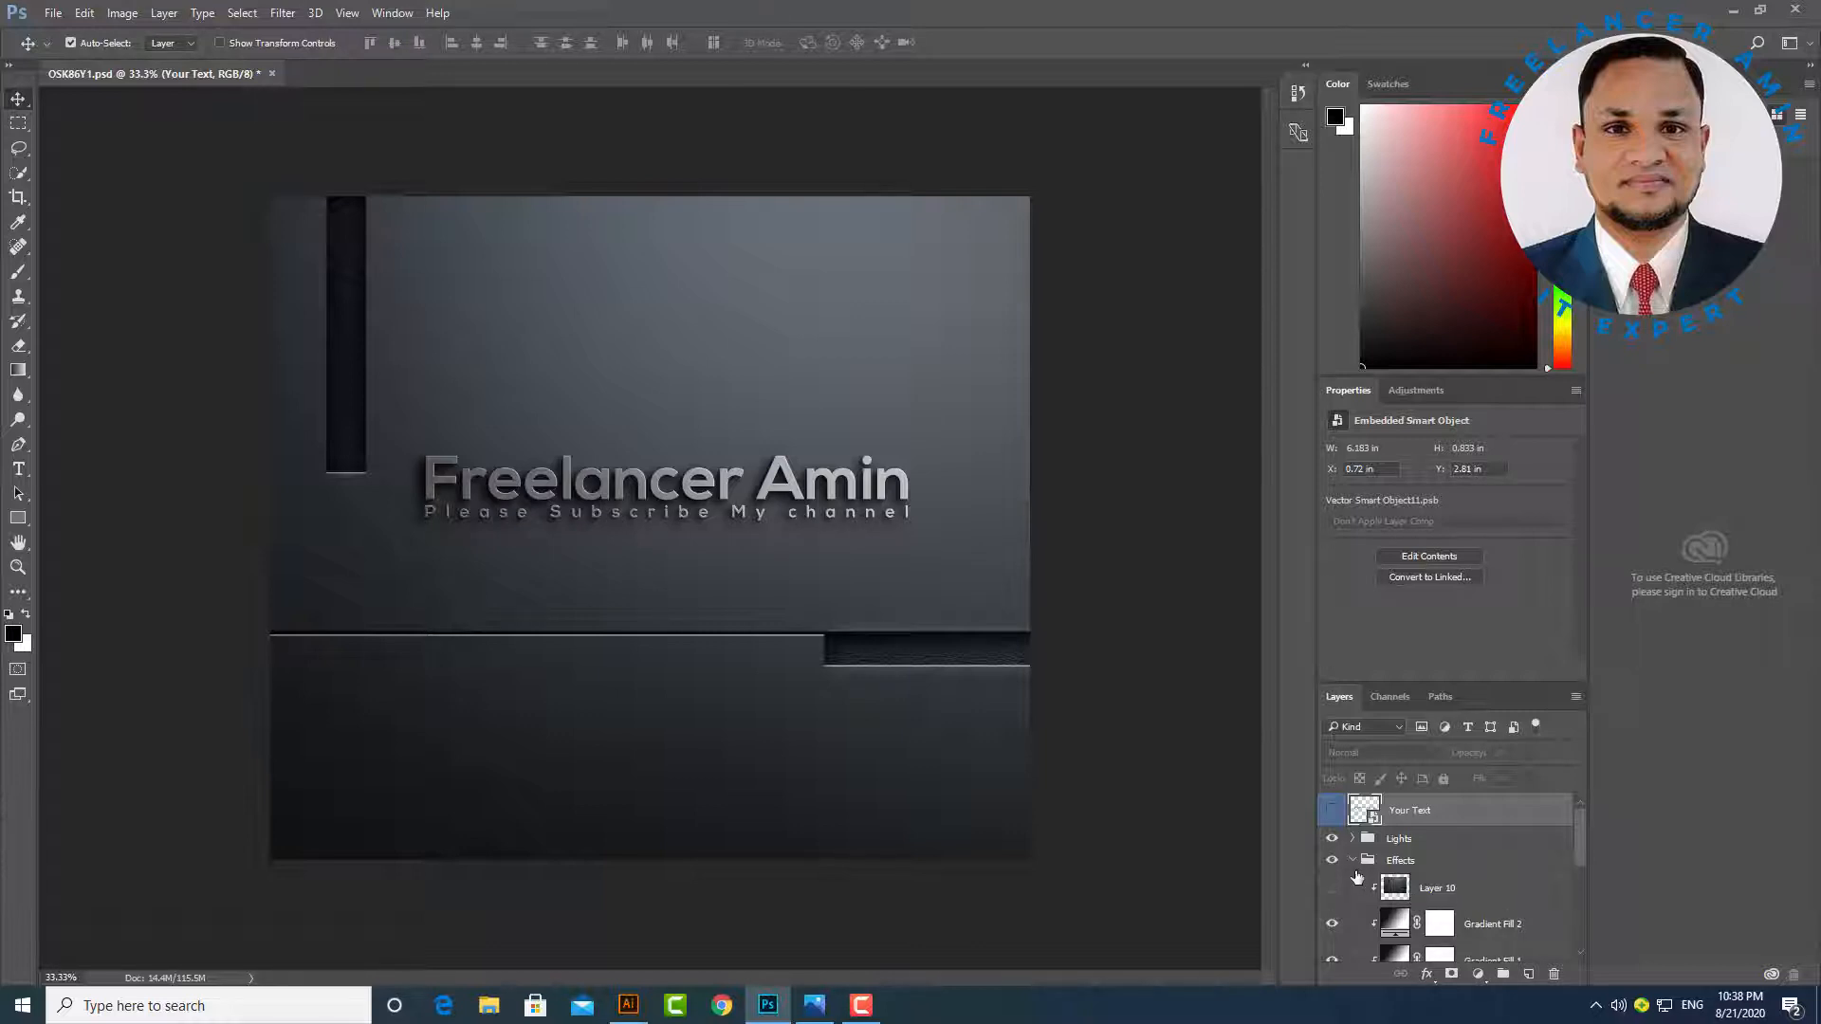
# Hide the Color Fill, Gradient Fill 1 and Gradient Fill 2 layers in the Effects group.
pyautogui.click(1352, 861)
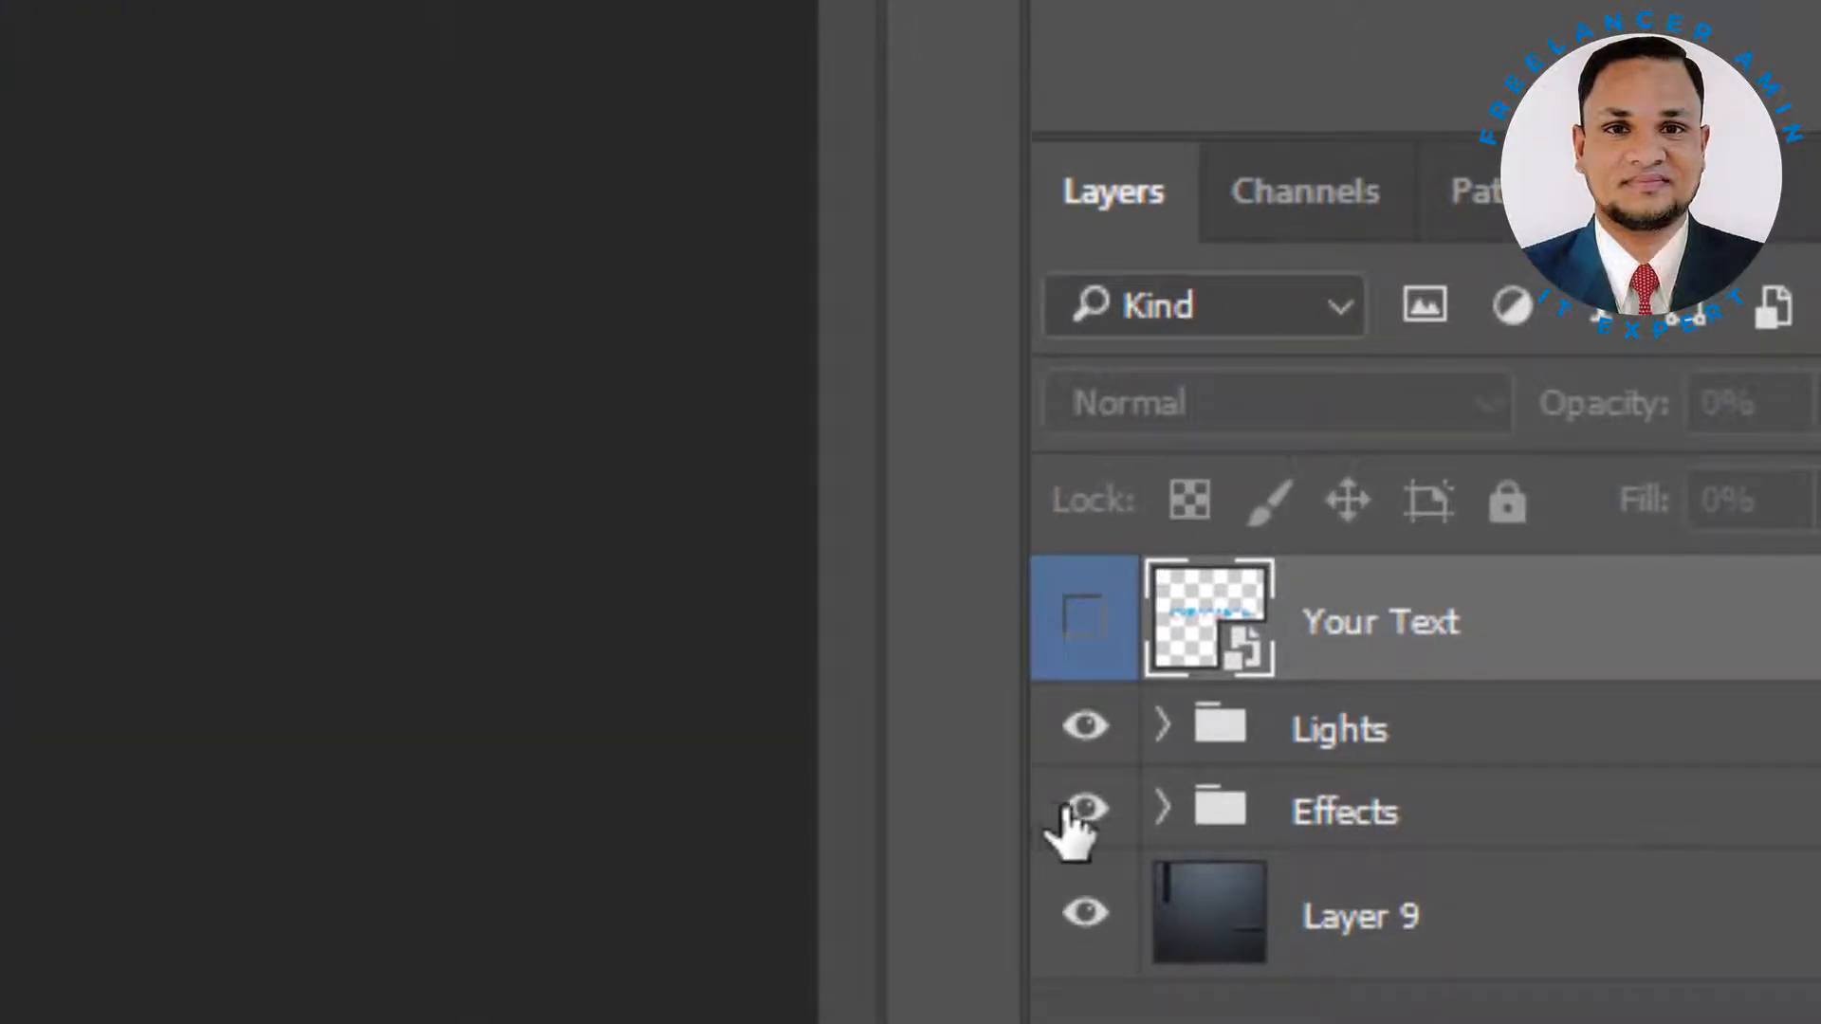
pyautogui.click(1165, 811)
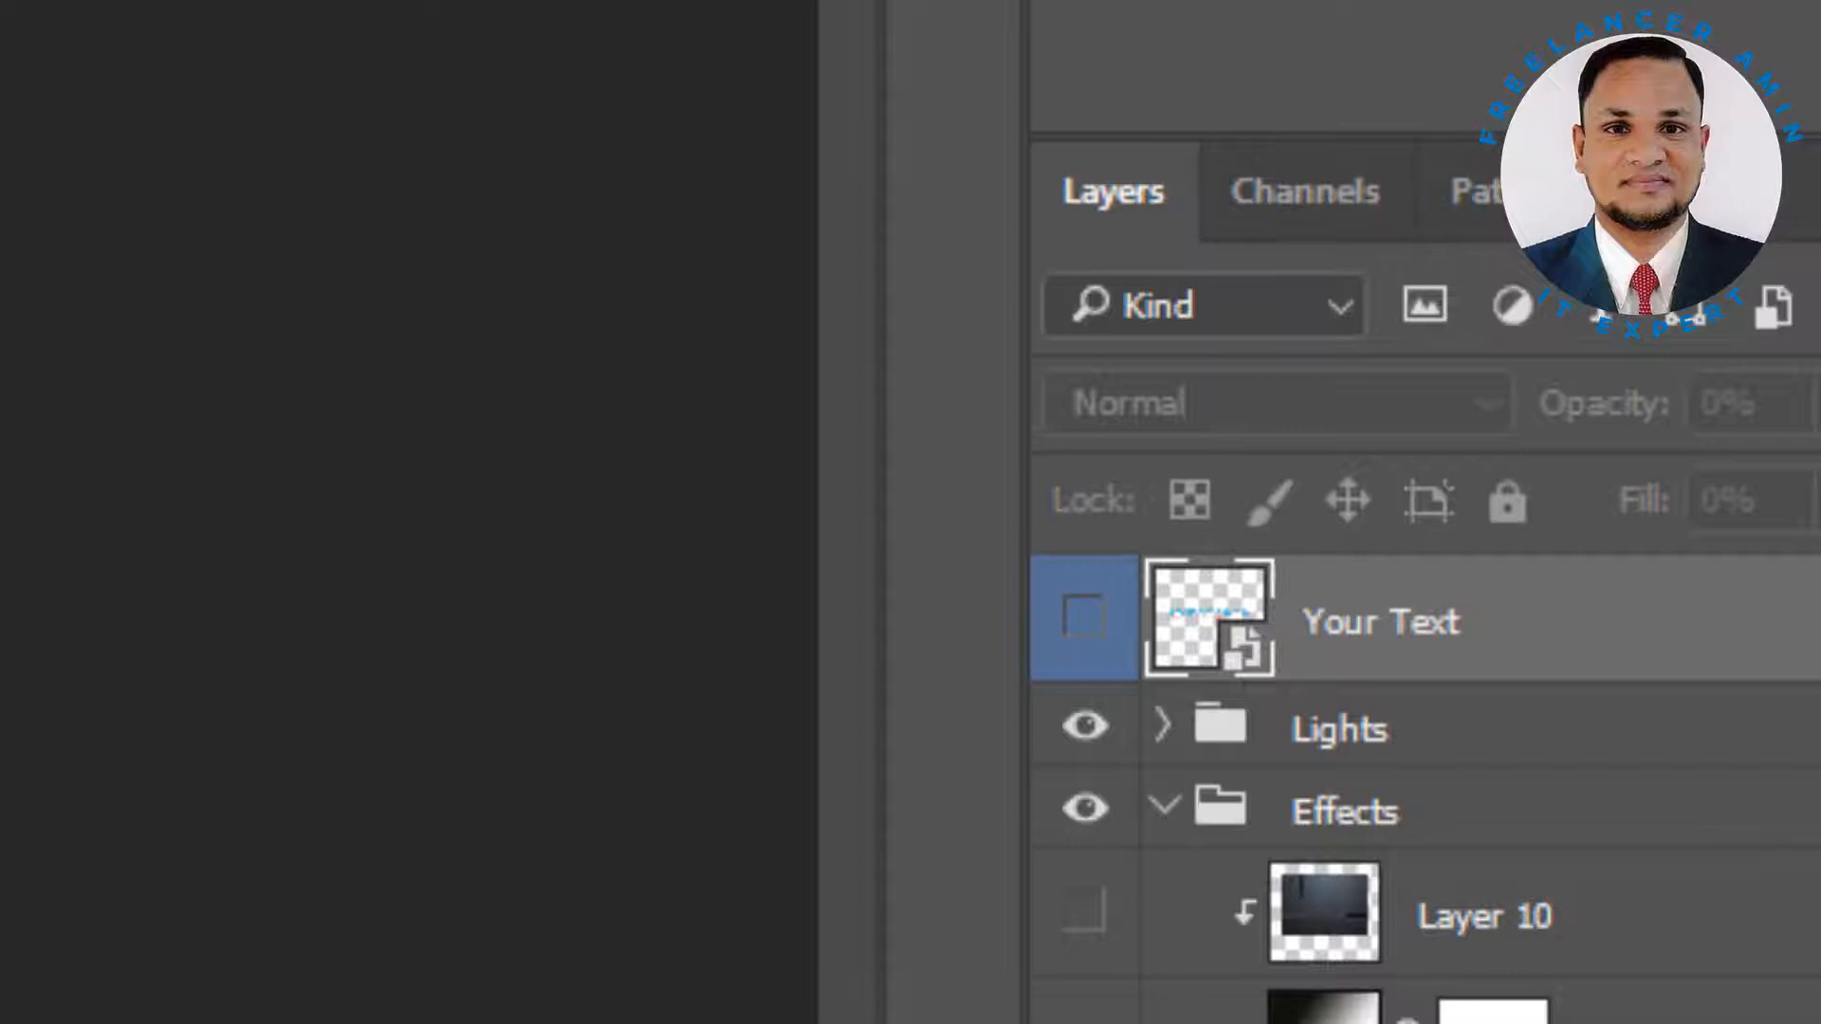
pyautogui.scroll(-6, 1422, 787)
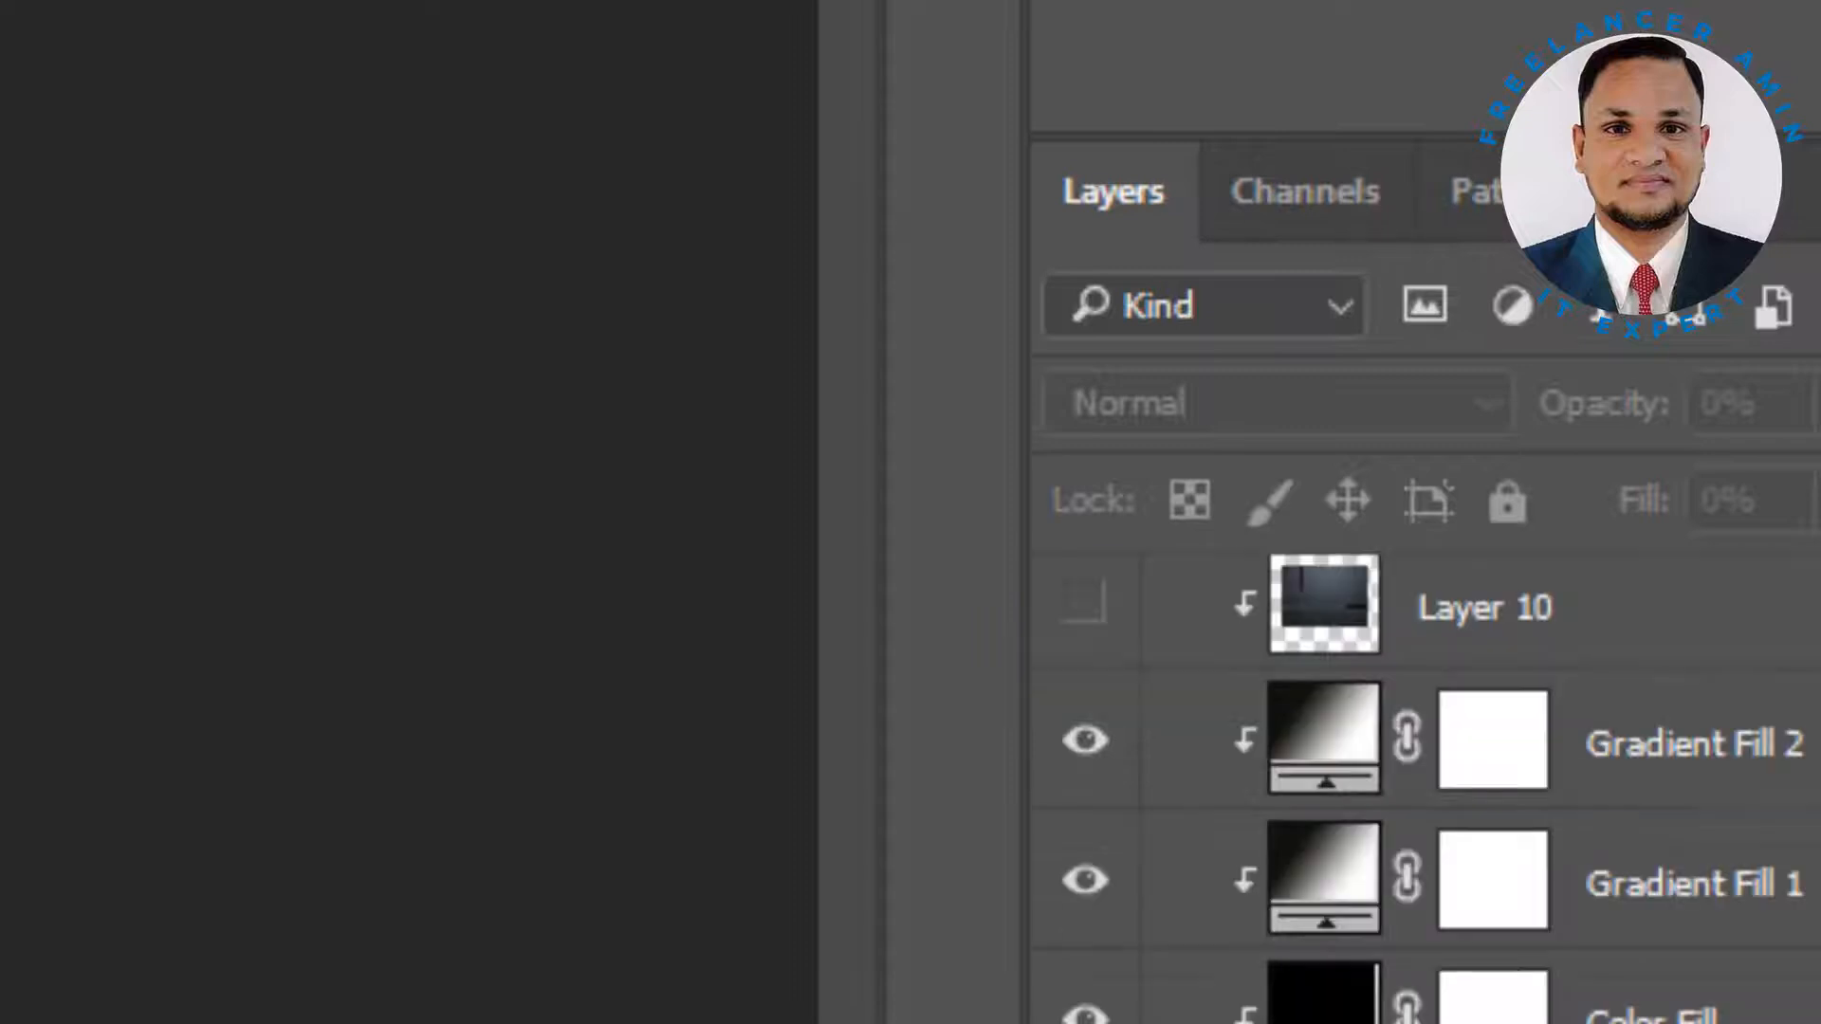
pyautogui.scroll(5, 1423, 787)
pyautogui.moveTo(1614, 555)
pyautogui.mouseDown()
pyautogui.moveTo(1615, 536)
pyautogui.moveTo(1616, 569)
pyautogui.mouseUp()
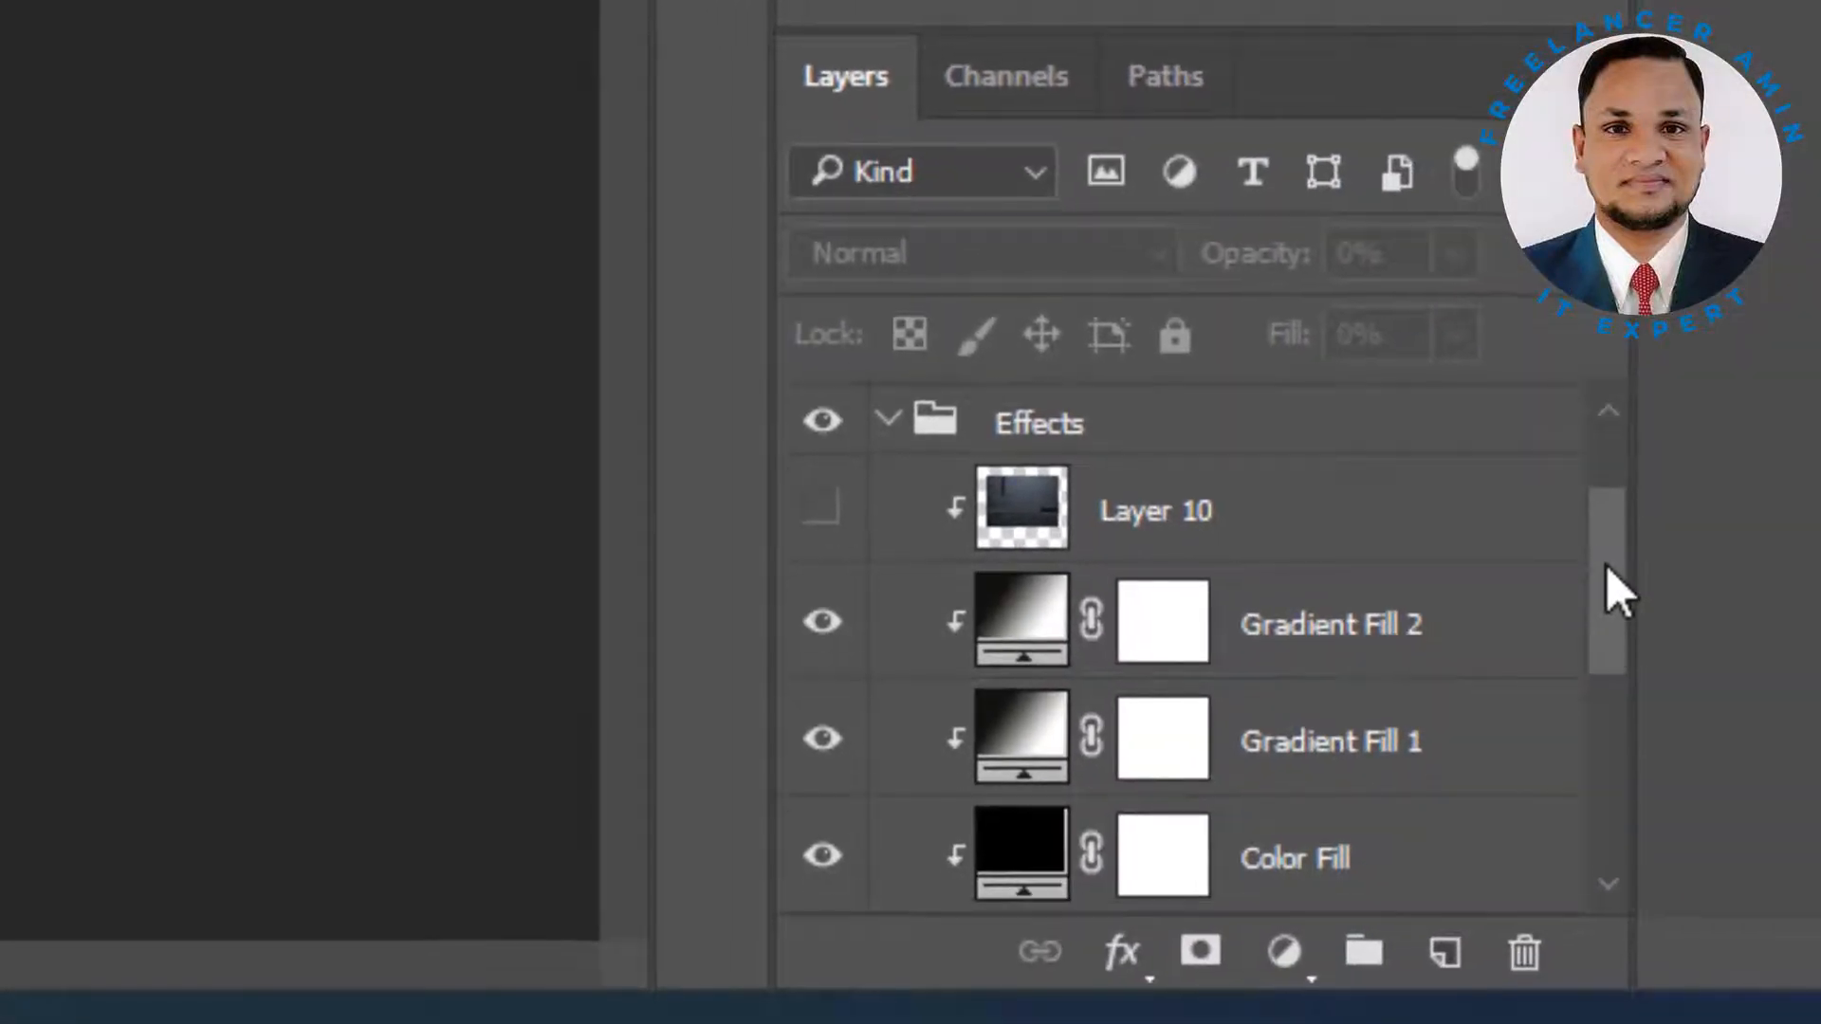
pyautogui.click(824, 857)
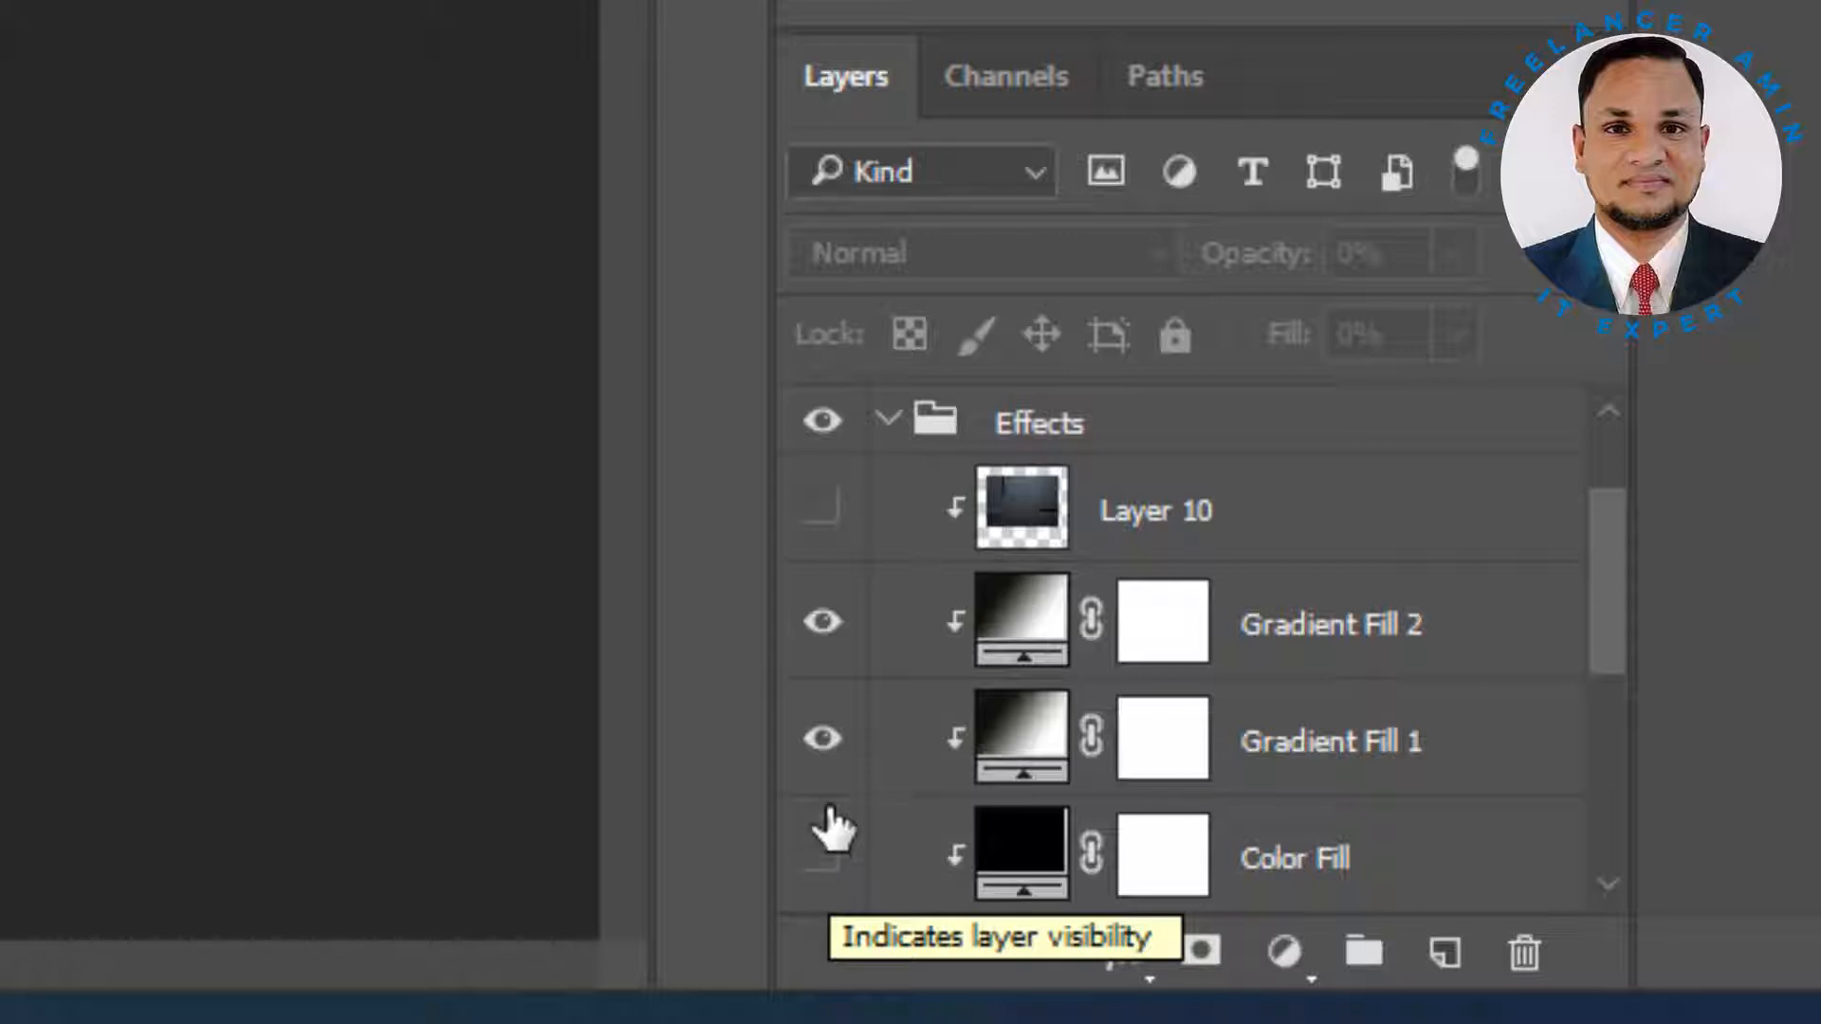
pyautogui.click(822, 745)
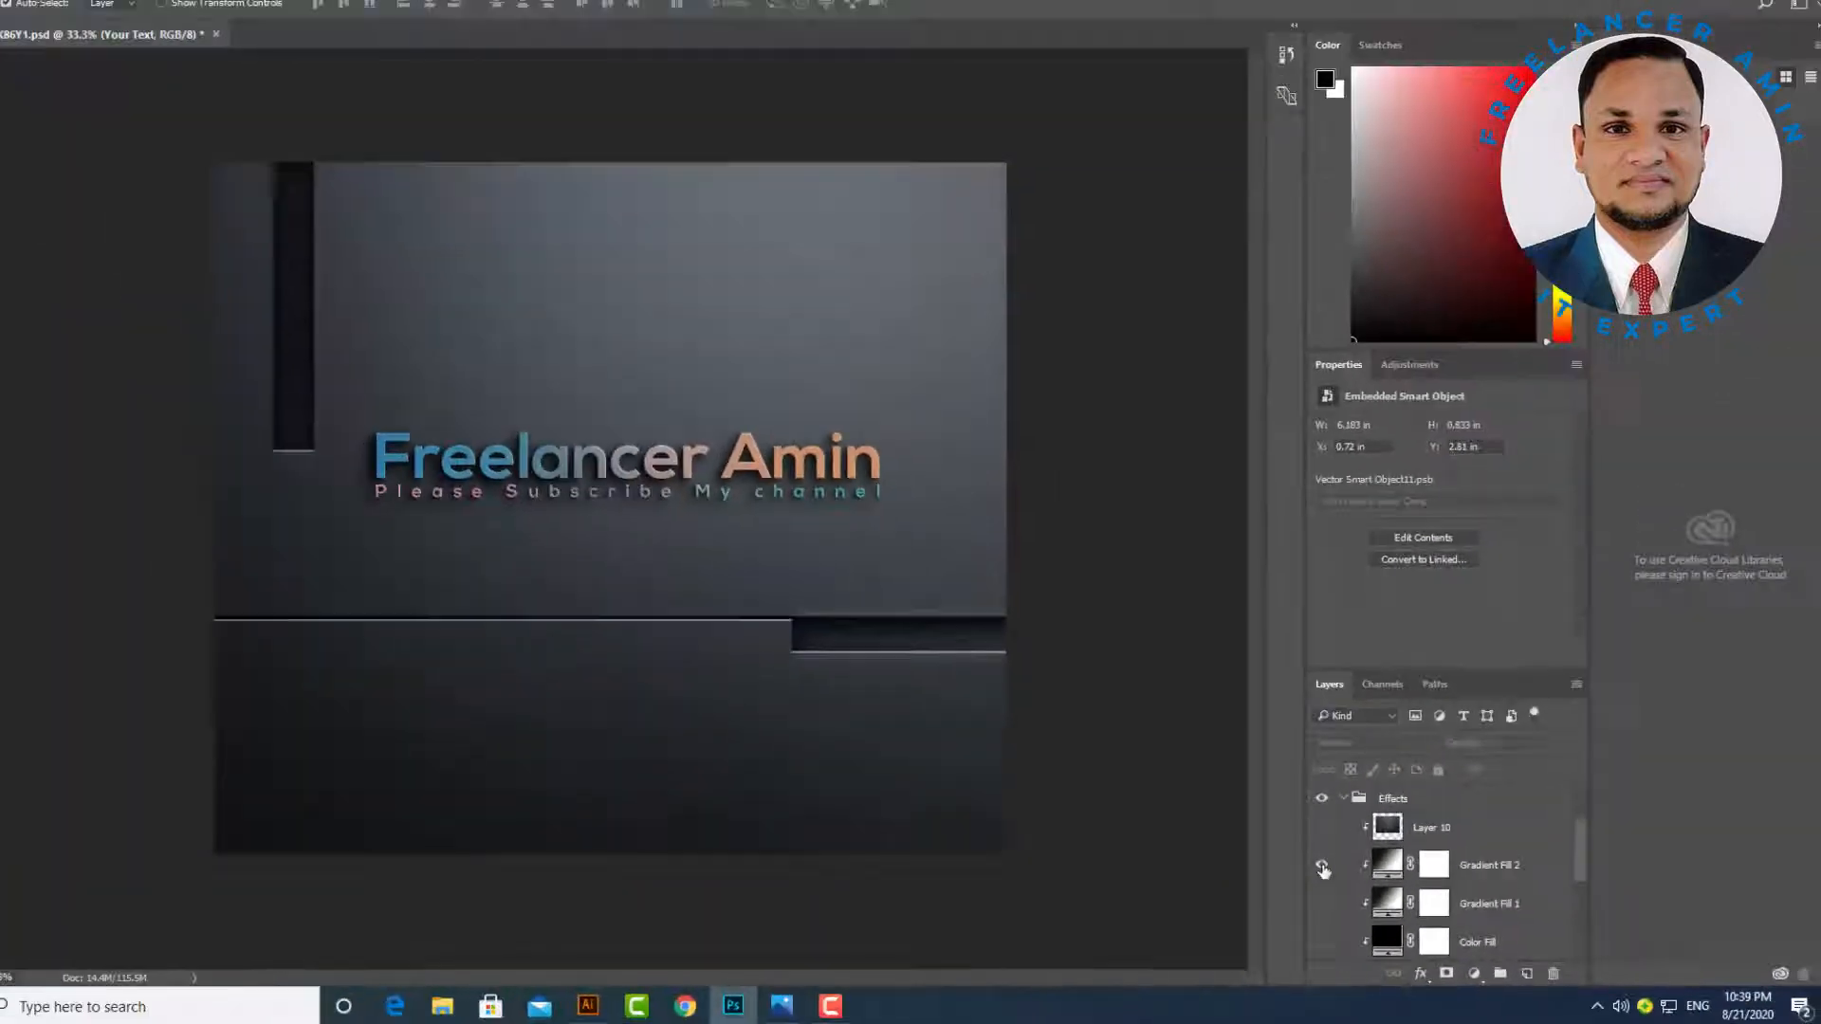
pyautogui.click(1322, 867)
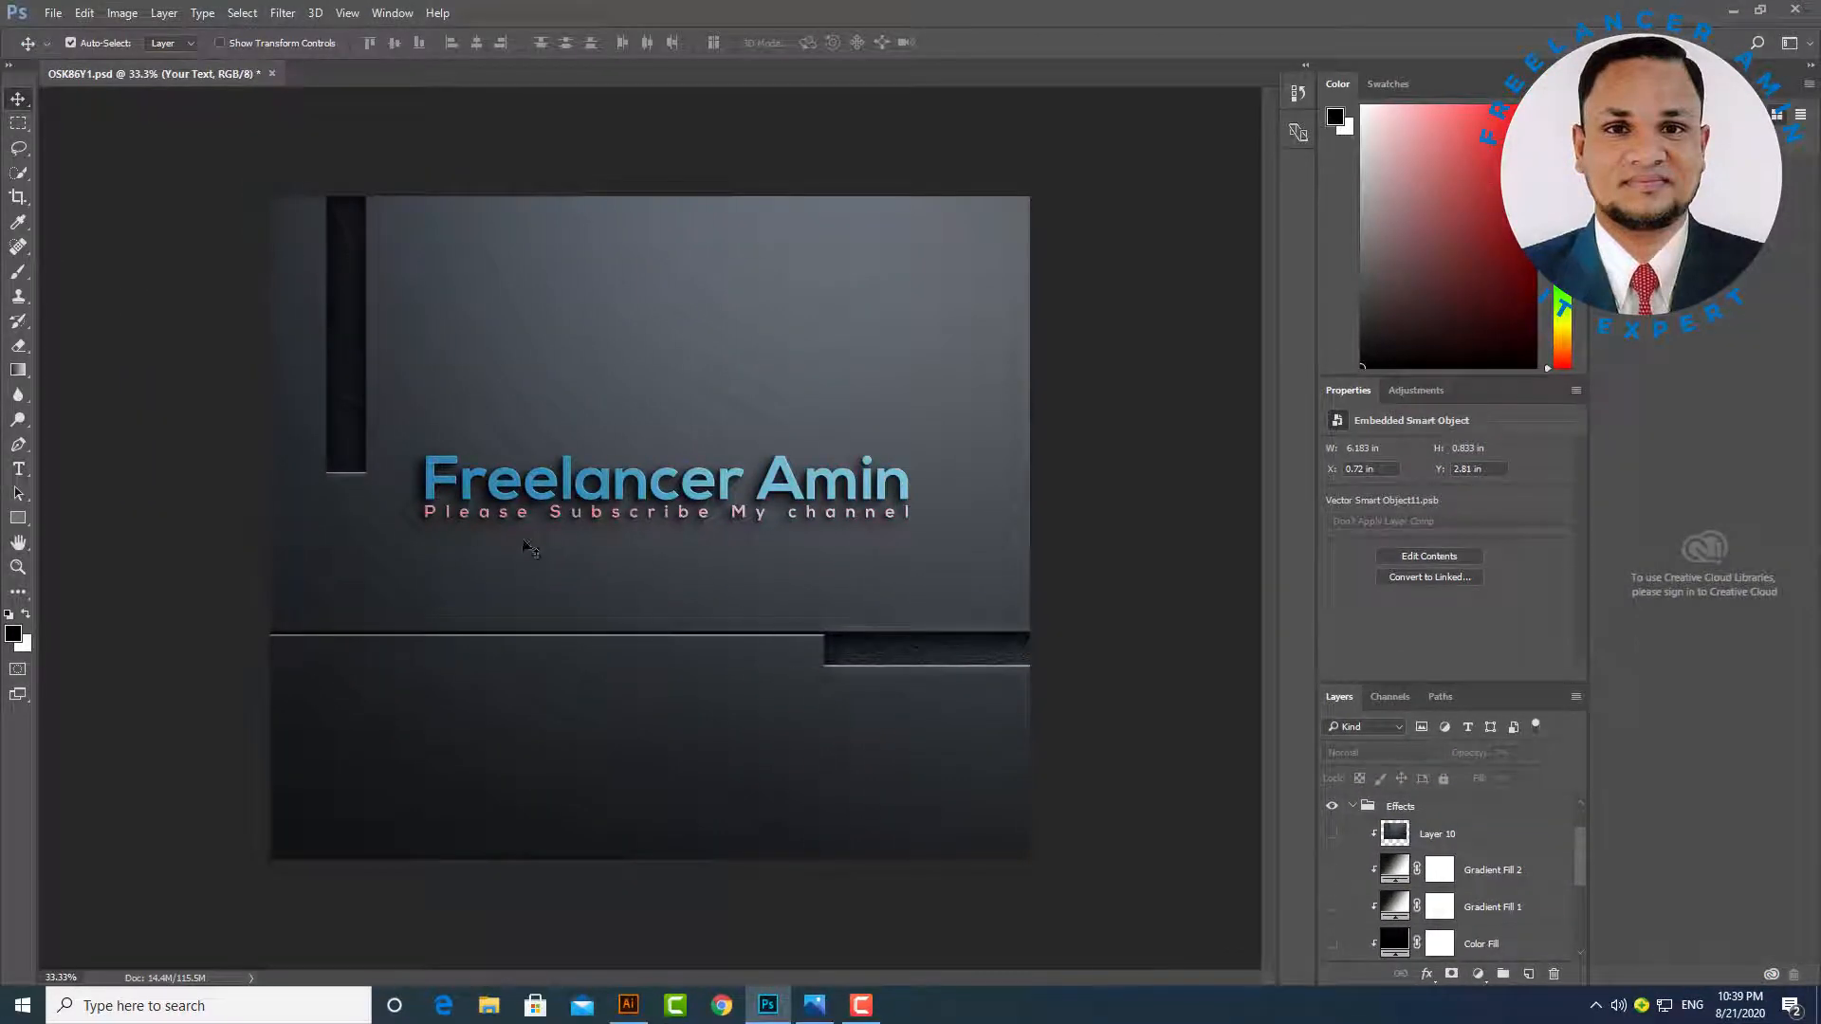
# Show the fill layers in the Effects group again and preview the logo with Layer 10 turned on and off.
pyautogui.click(1332, 835)
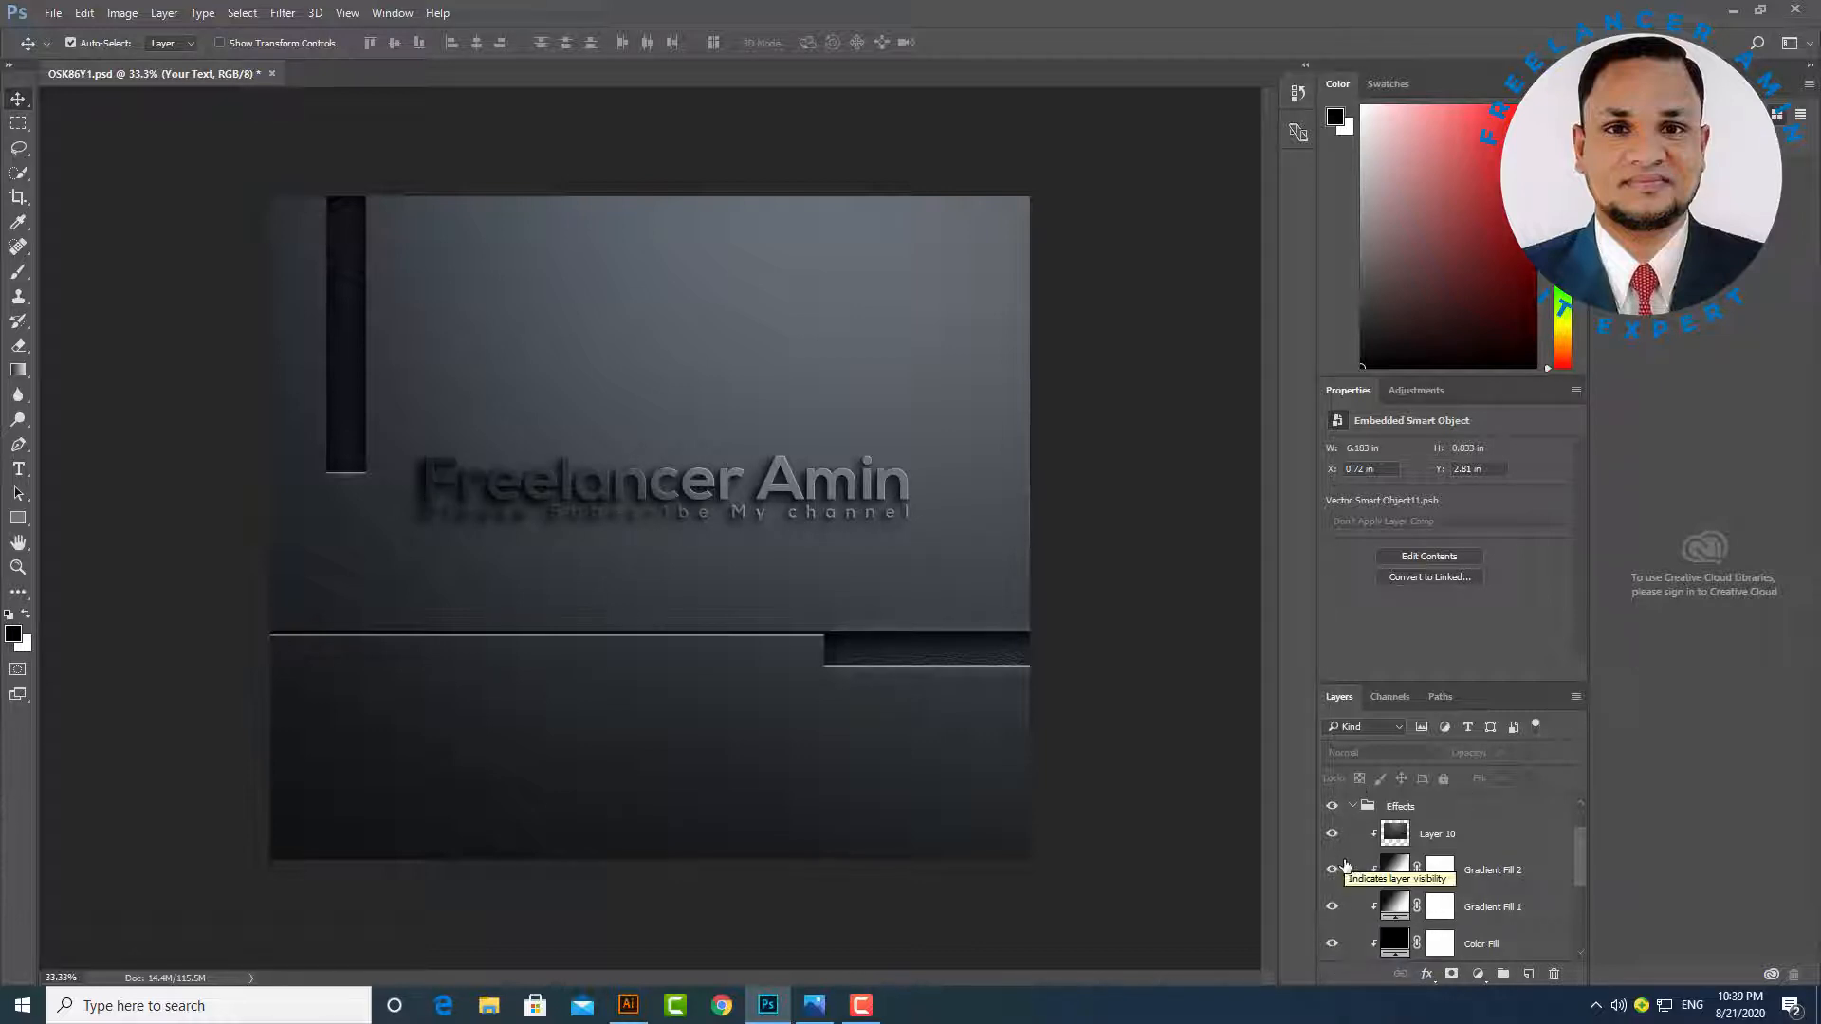
pyautogui.click(1331, 805)
pyautogui.click(1332, 836)
pyautogui.click(1334, 836)
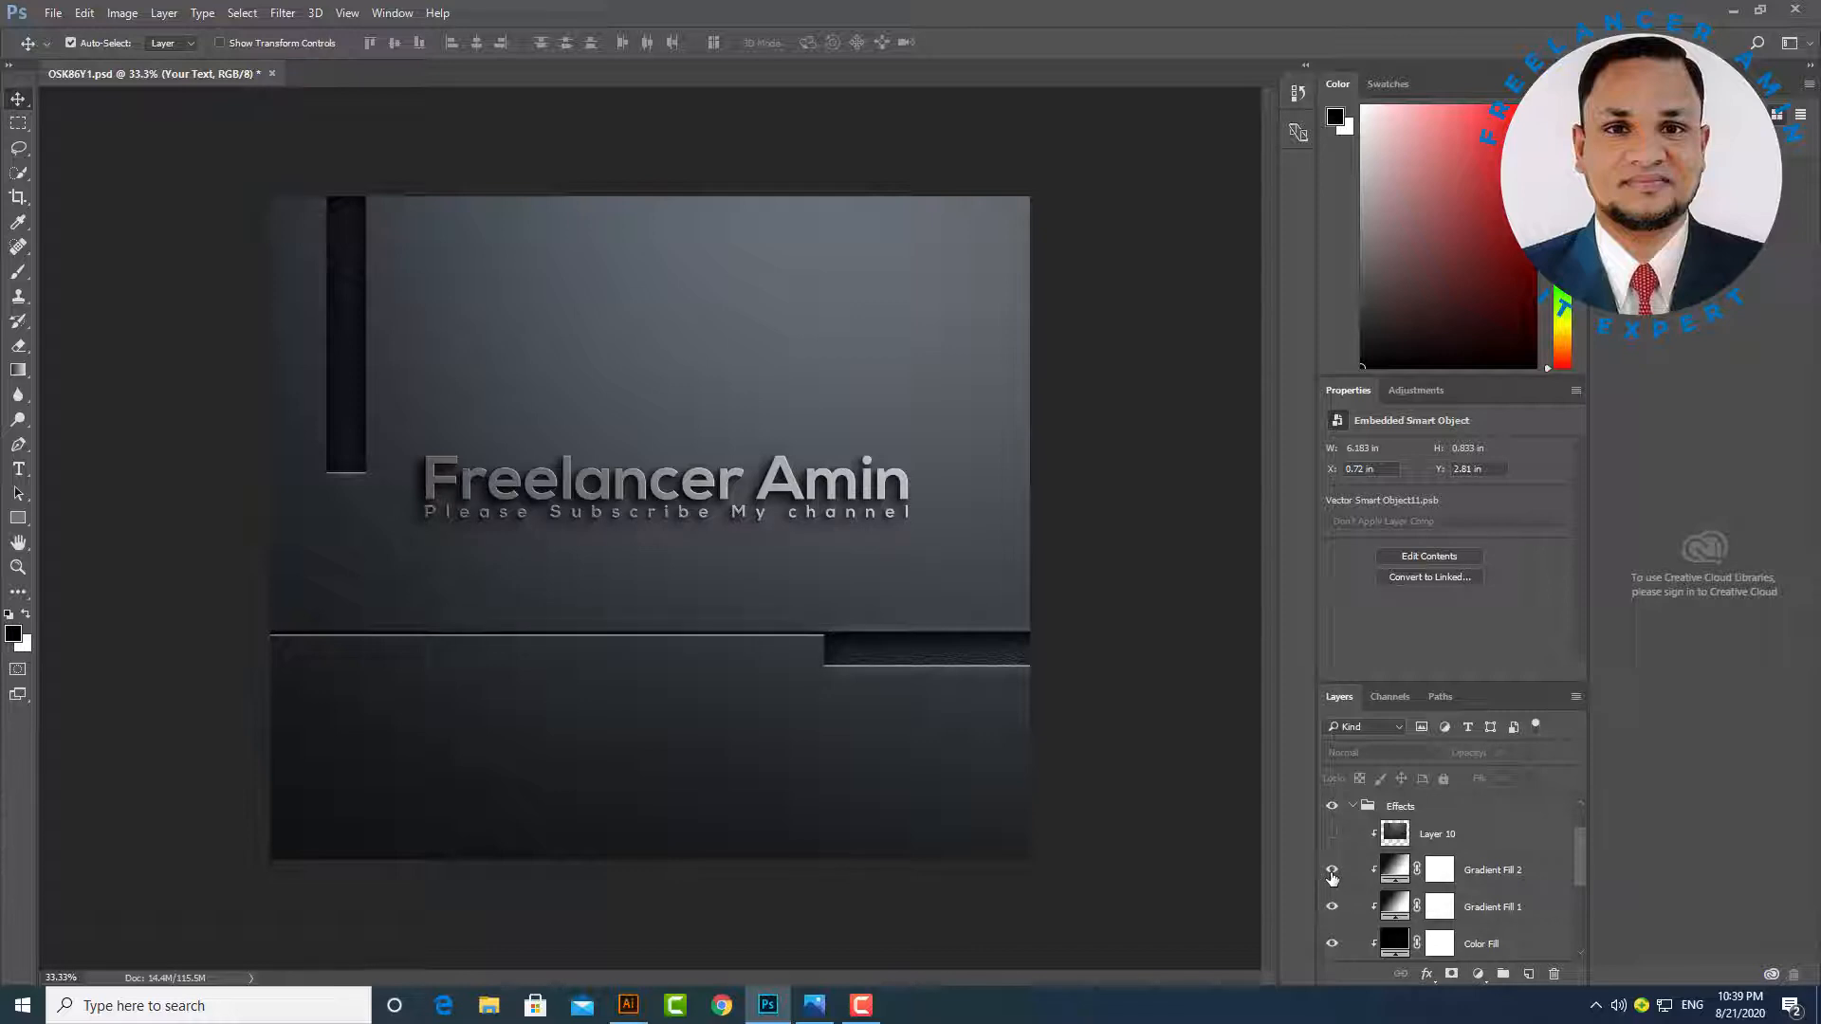
# Turn off Gradient Fill 2, Gradient Fill 1 and Color Fill so the logo uses its own colors.
pyautogui.click(1332, 872)
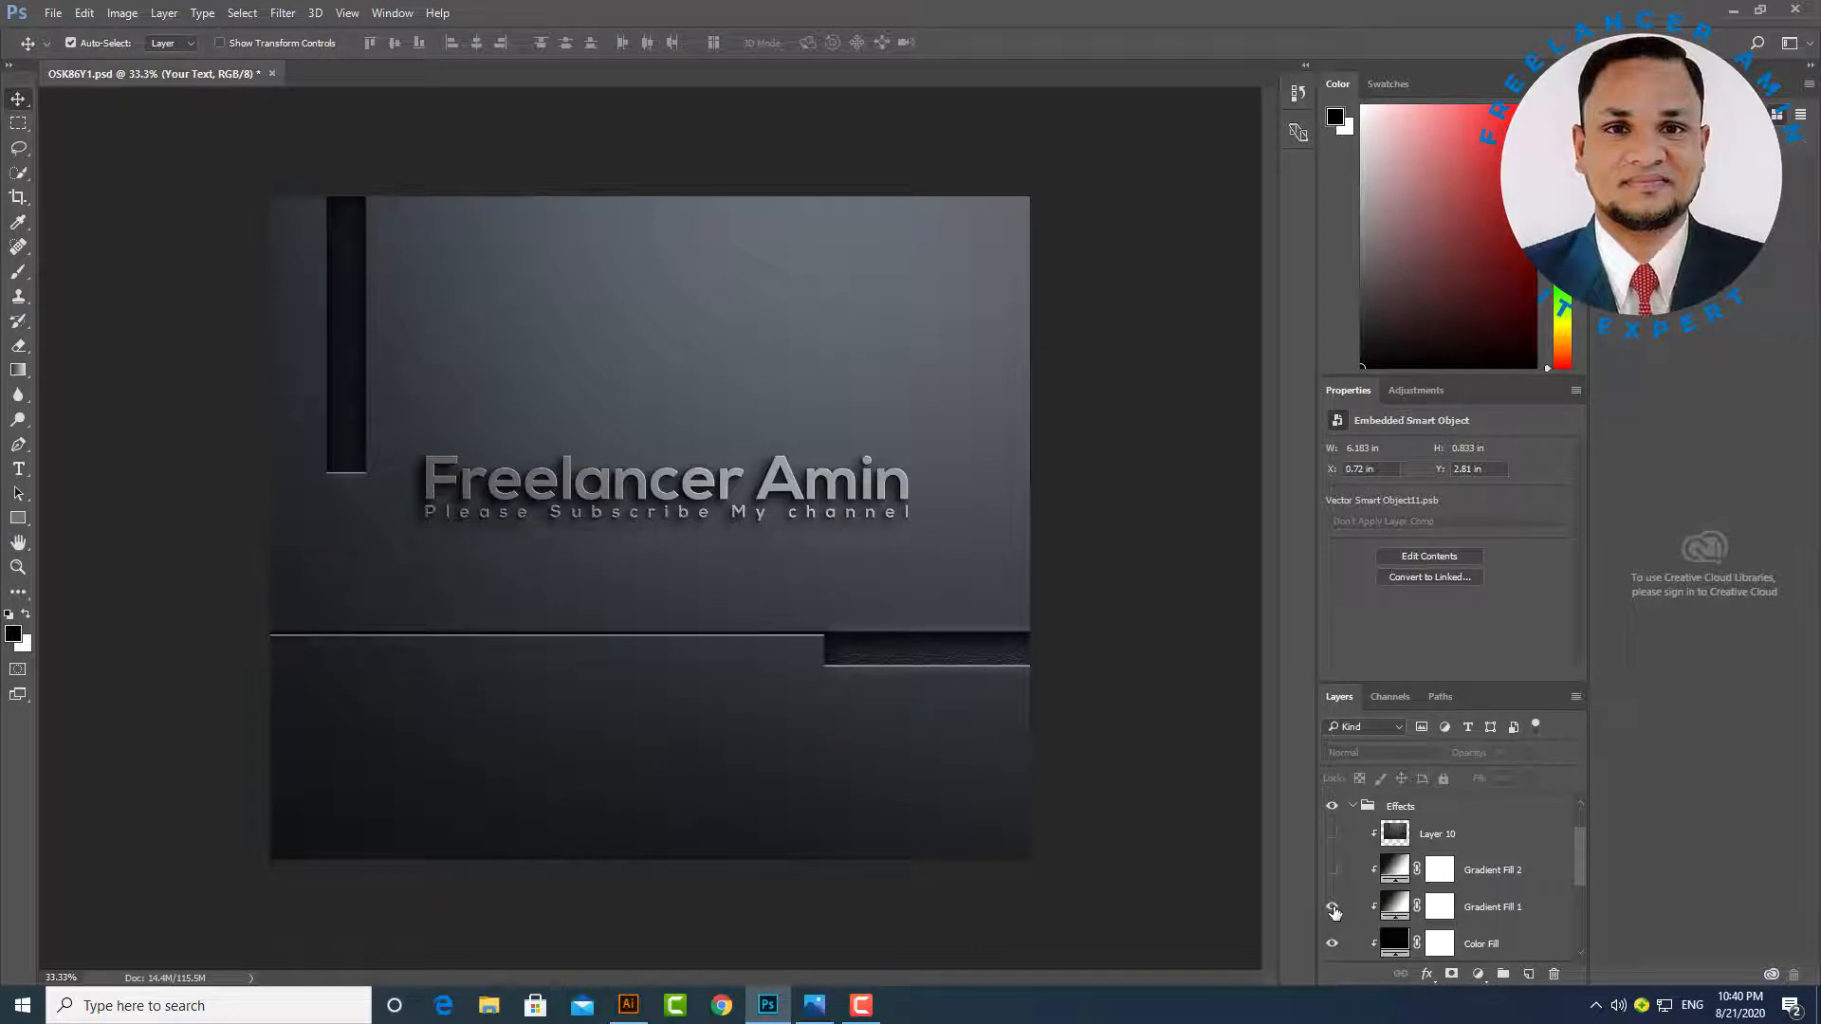
pyautogui.click(1335, 912)
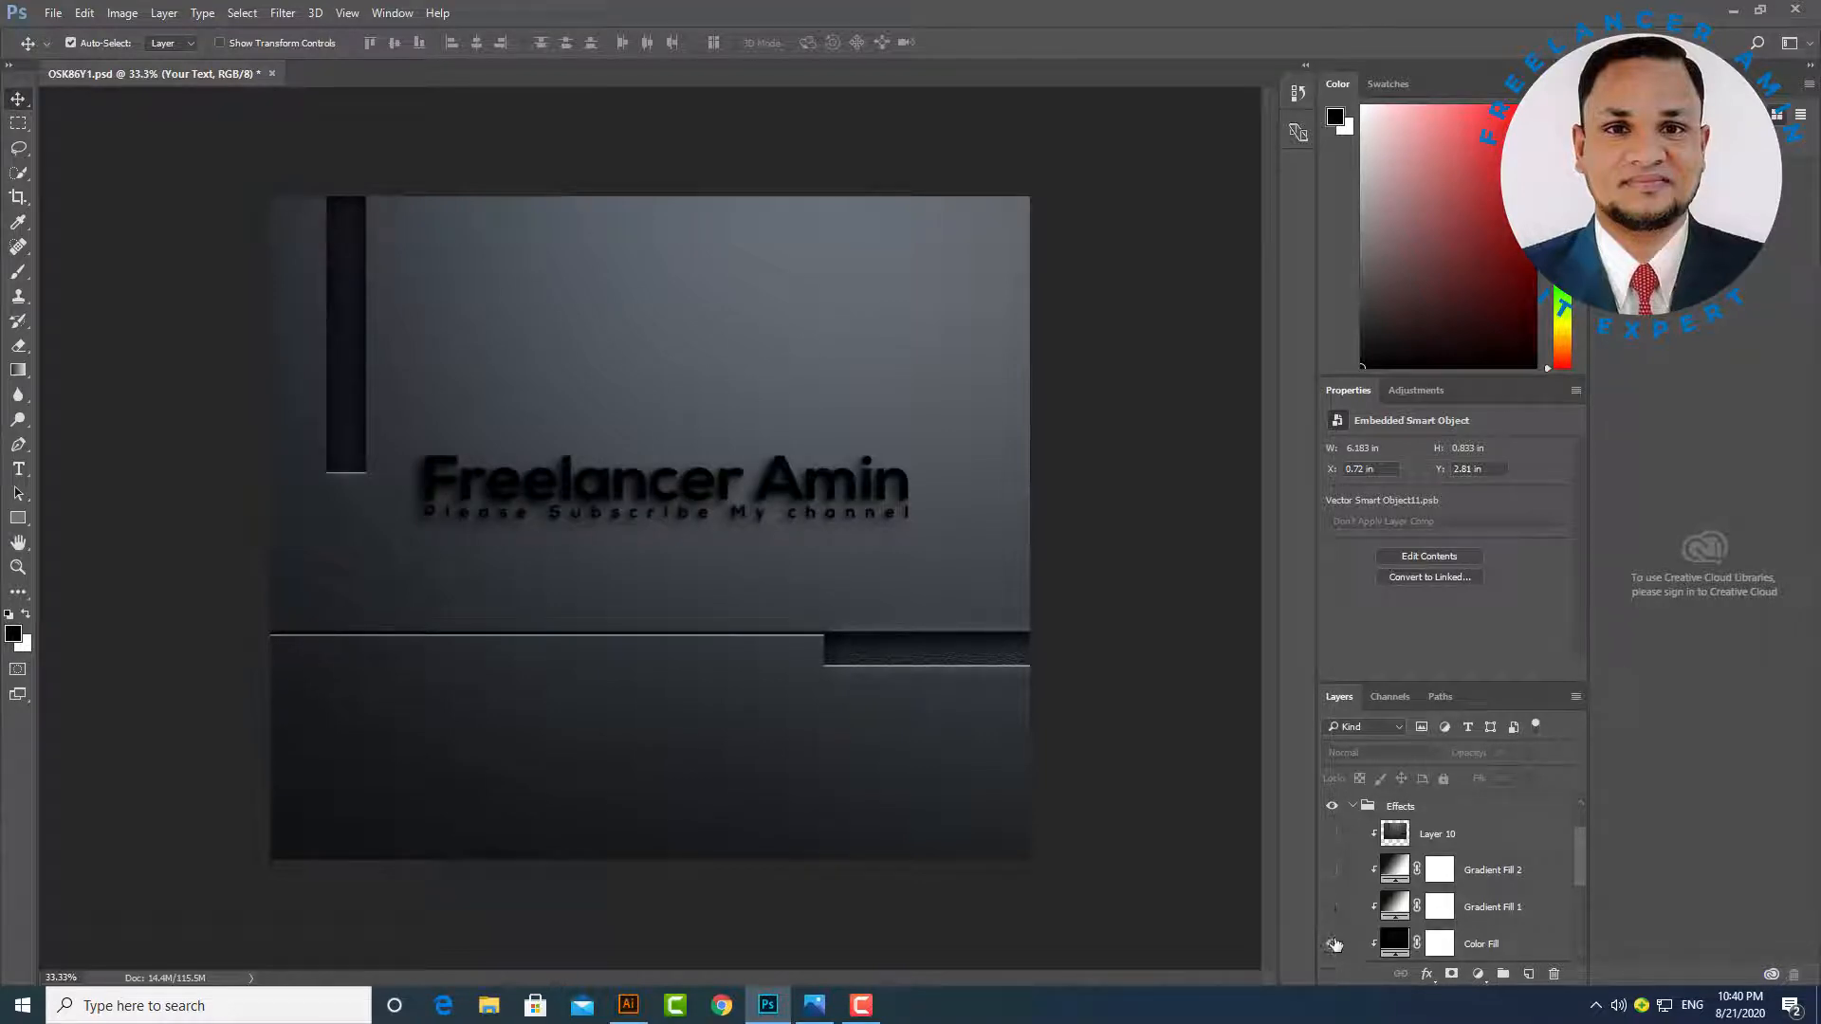
pyautogui.click(1335, 949)
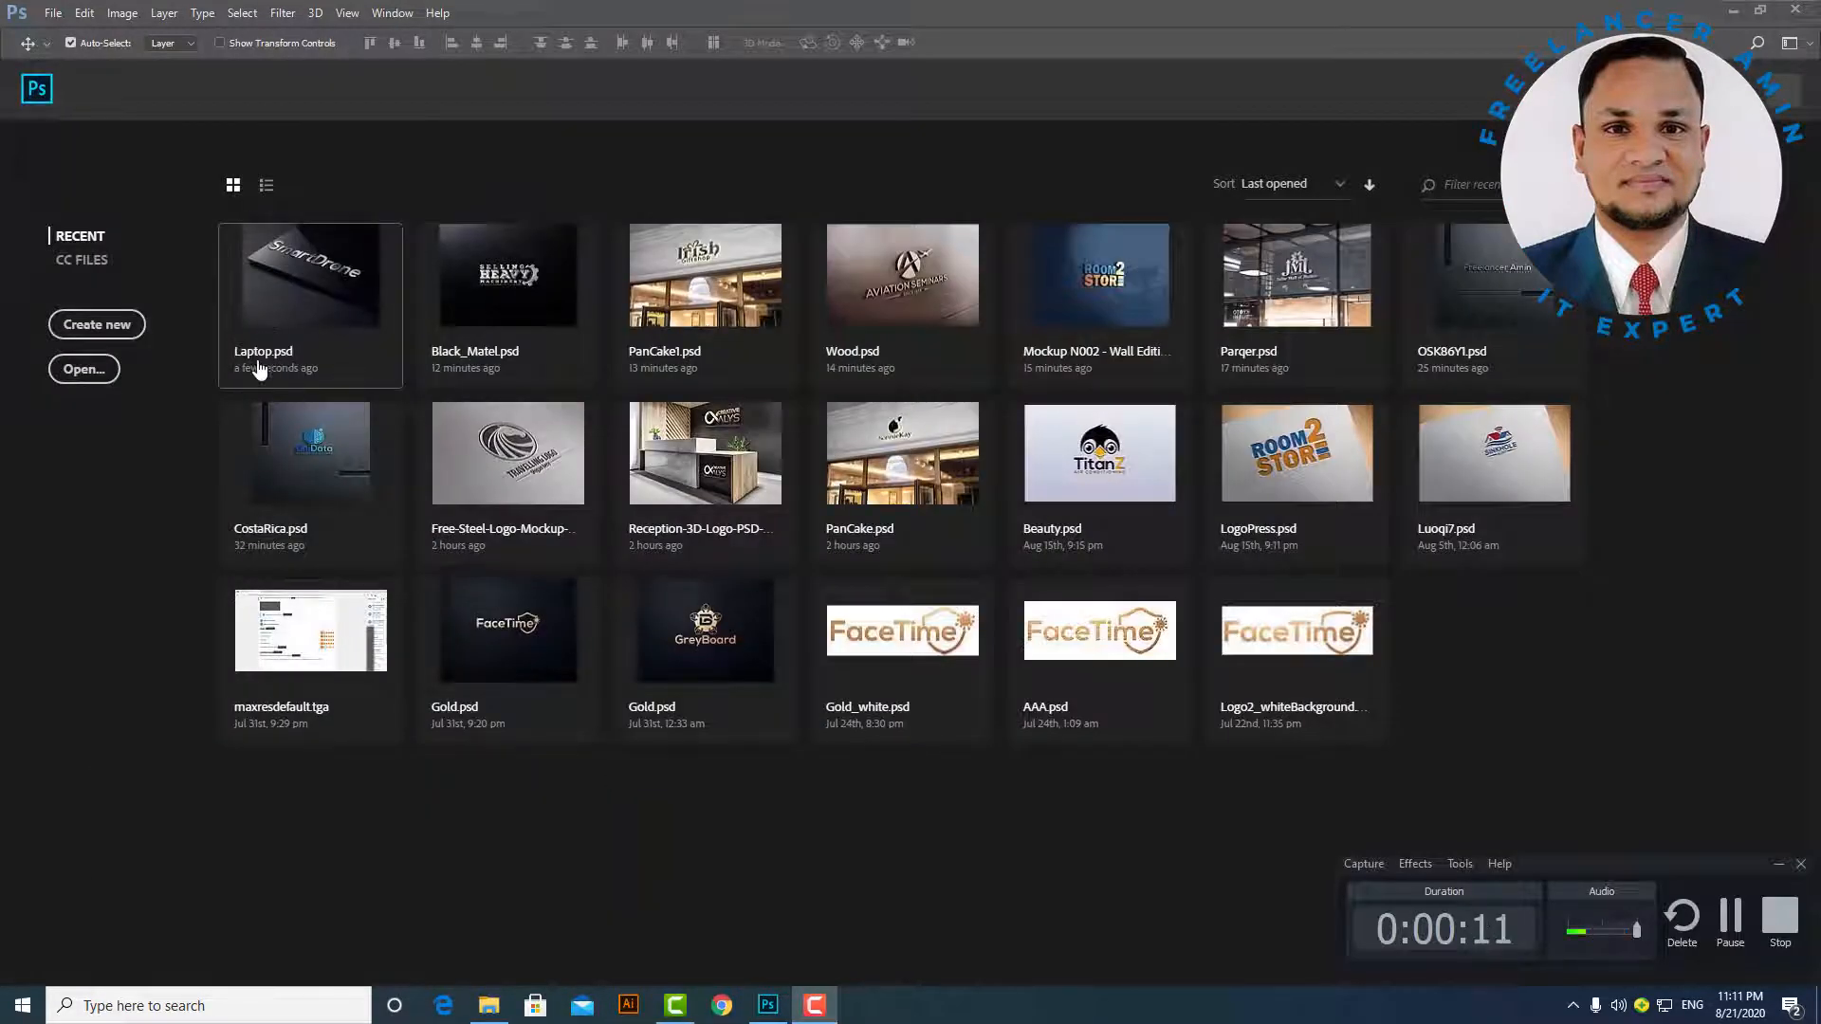
# Open the recent mockup Laptop.psd without creating a library, and minimize the recorder window covering the layers.
pyautogui.click(288, 277)
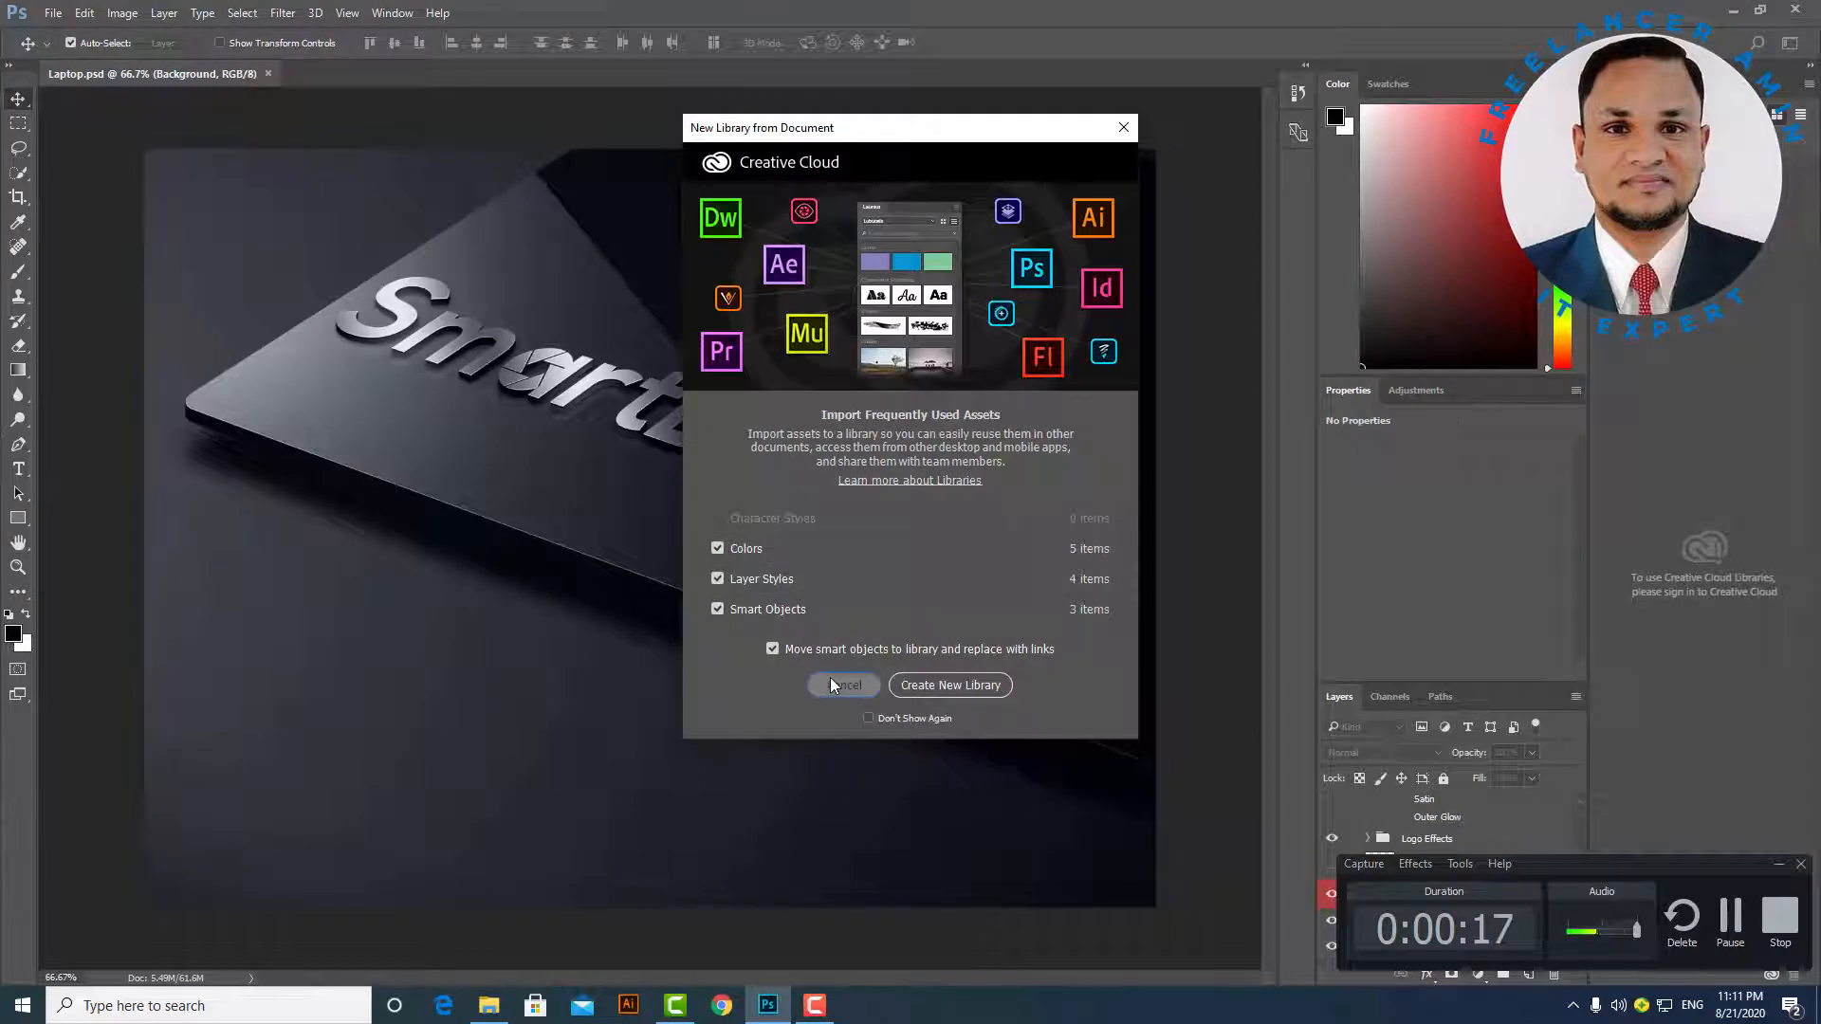
pyautogui.click(832, 685)
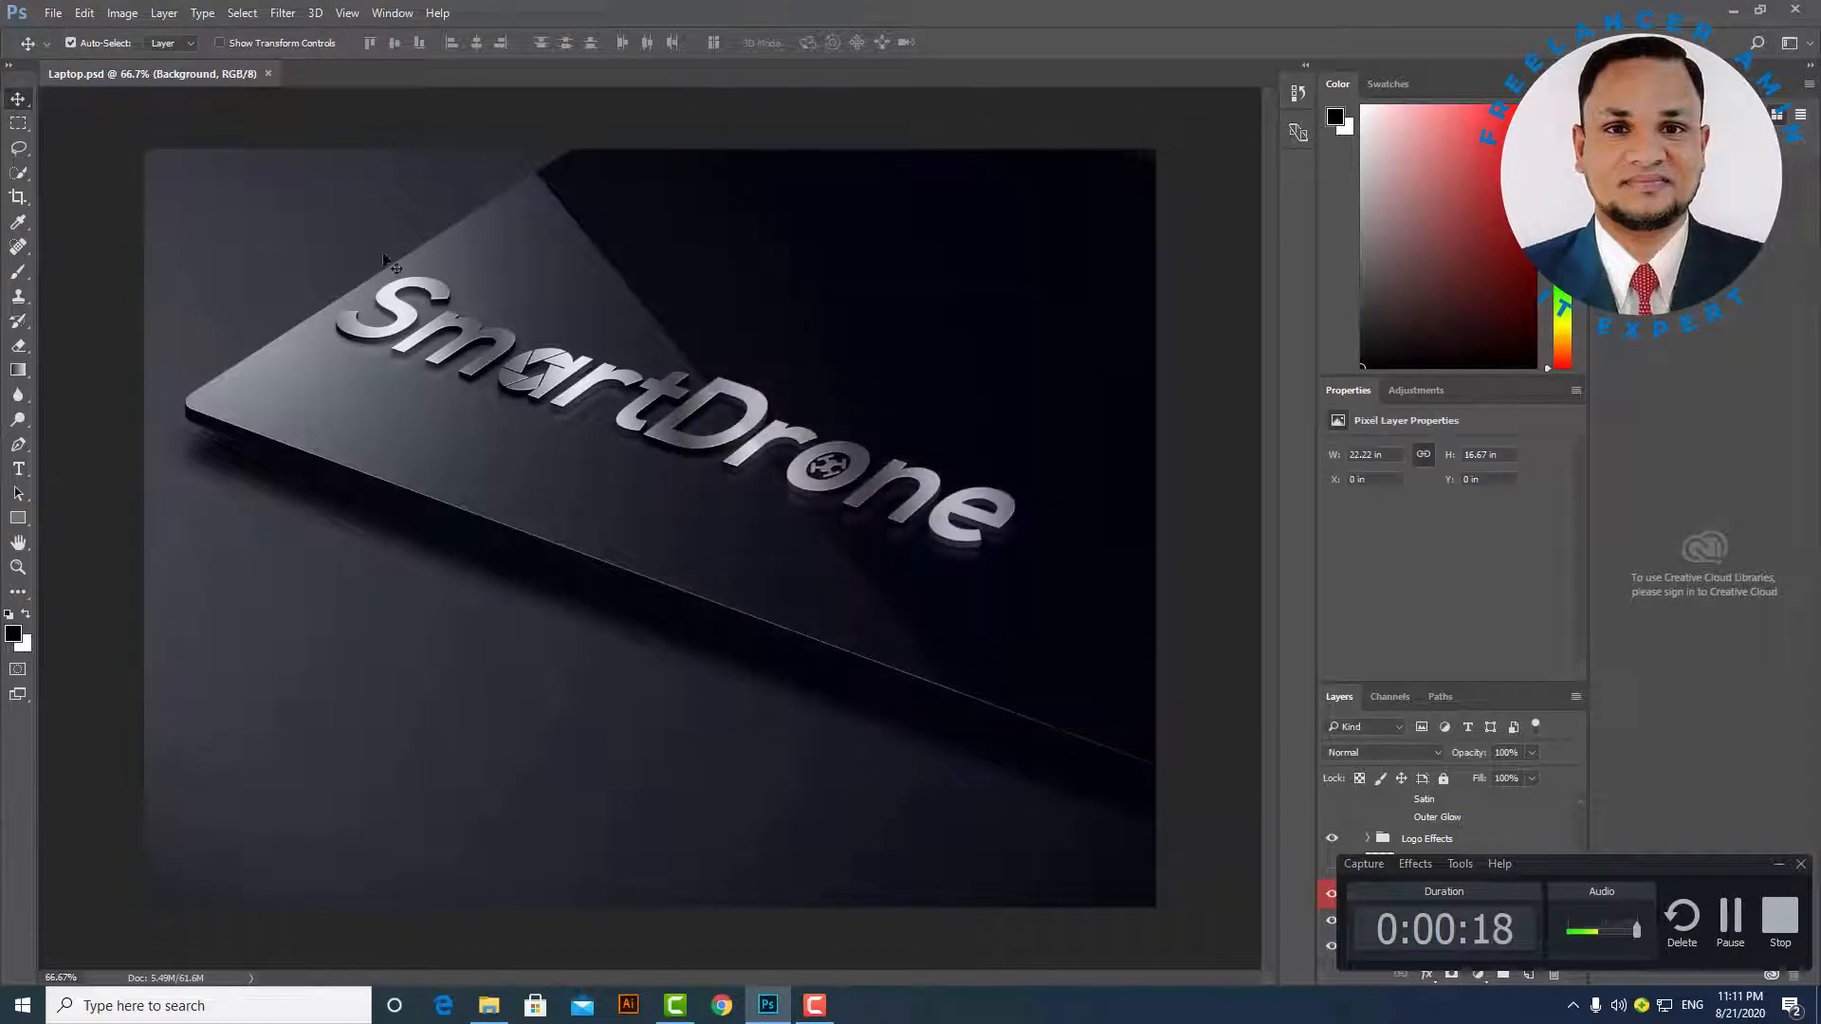
pyautogui.click(1778, 864)
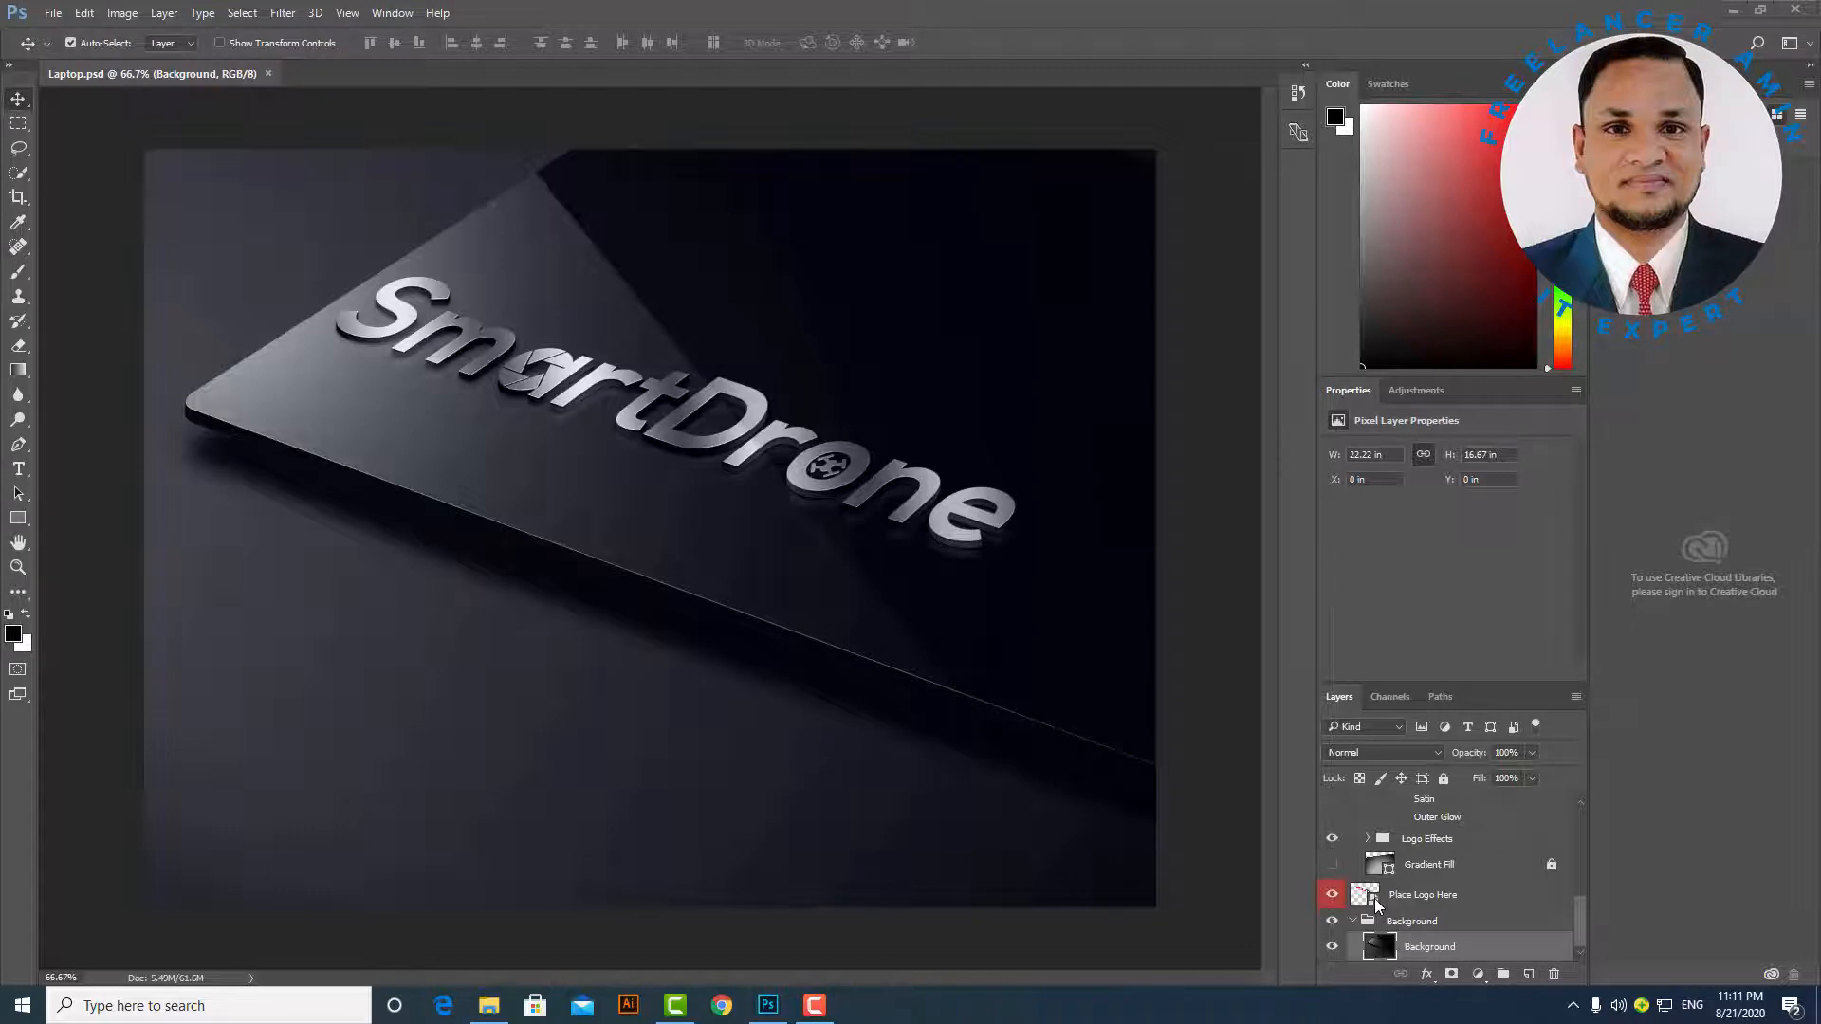
# Paste the copied logo as a smart object into the Place Logo Here contents, enlarge it to about 212%, and save and close them.
pyautogui.doubleClick(1375, 897)
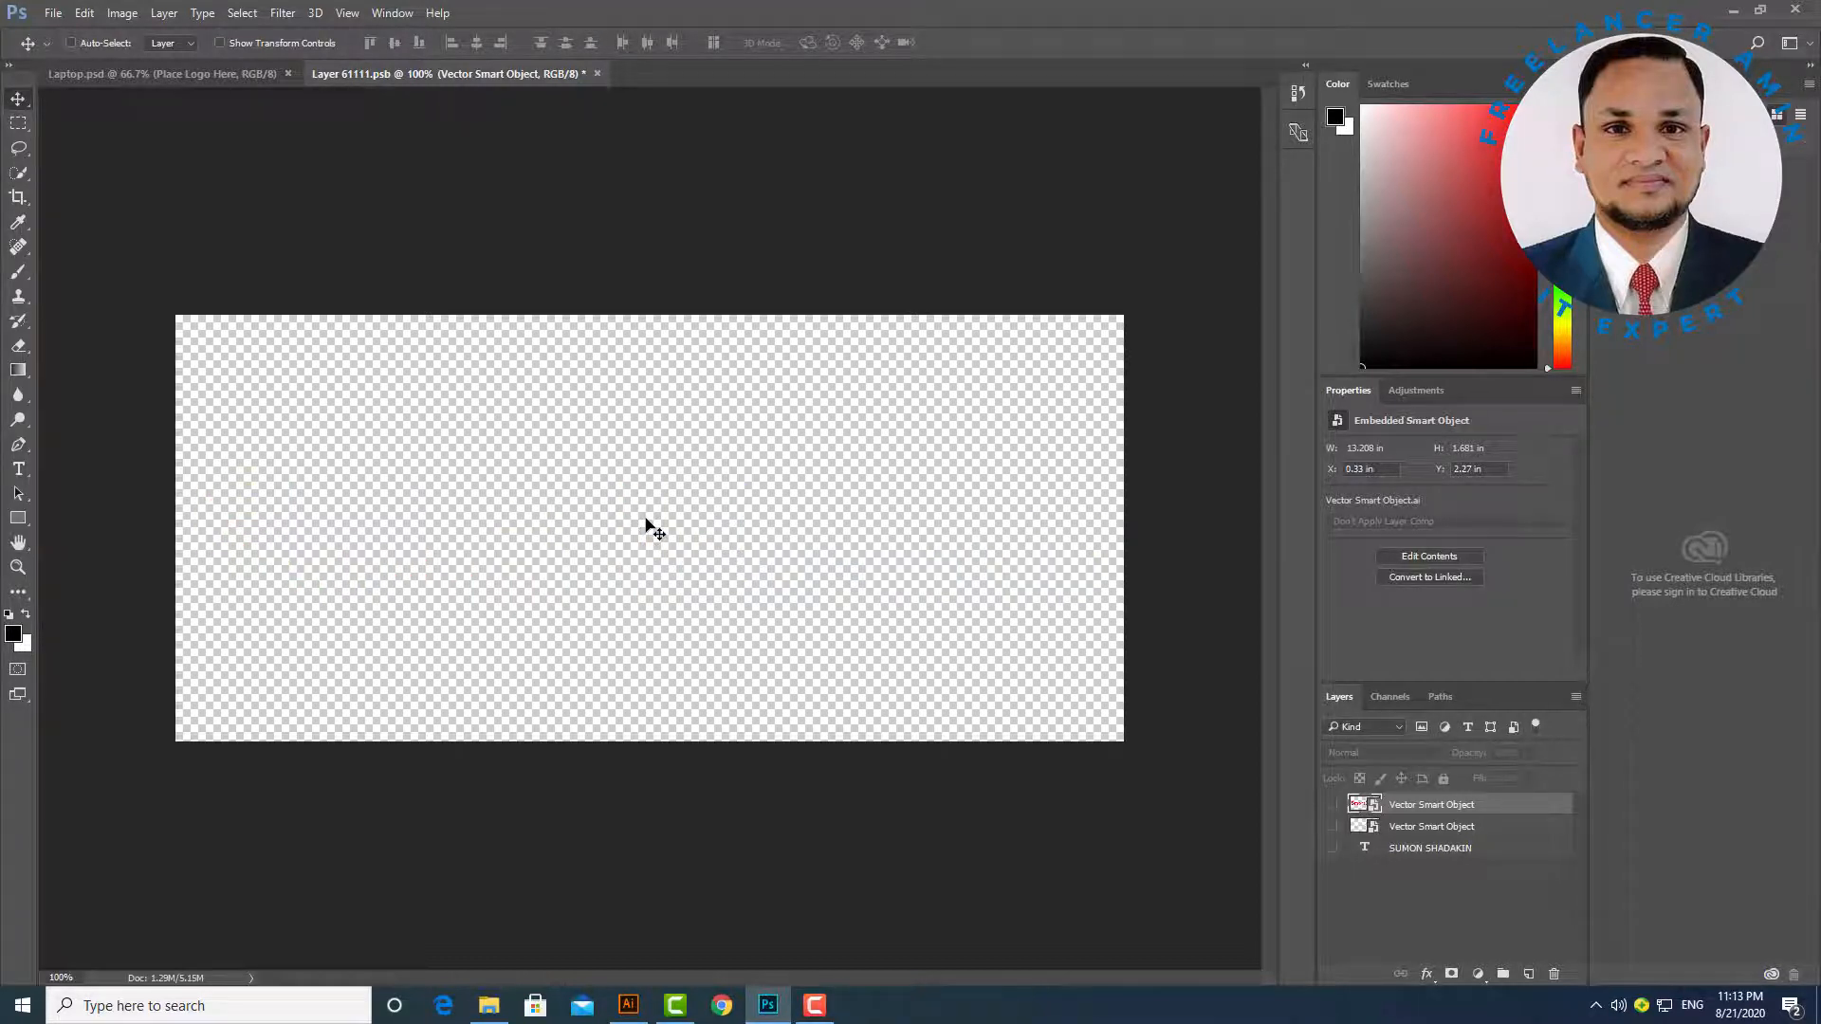
pyautogui.hotkey('ctrl', 'v')
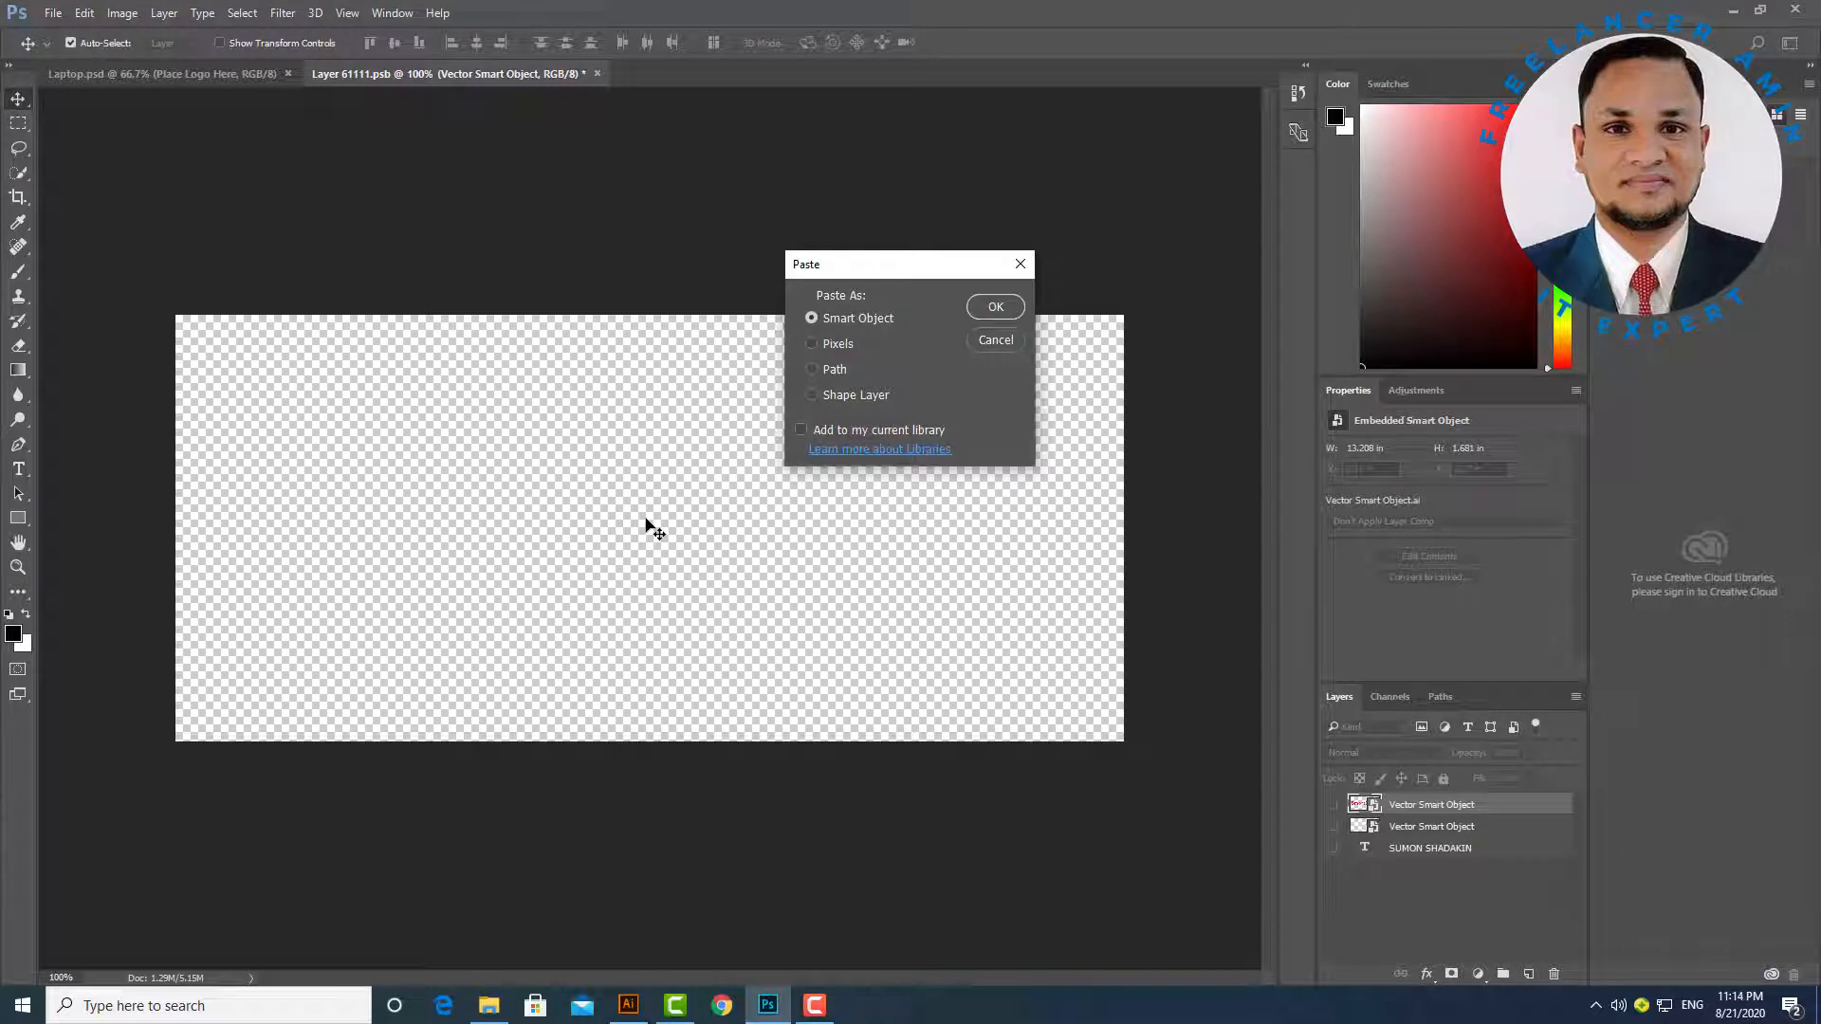
pyautogui.click(996, 307)
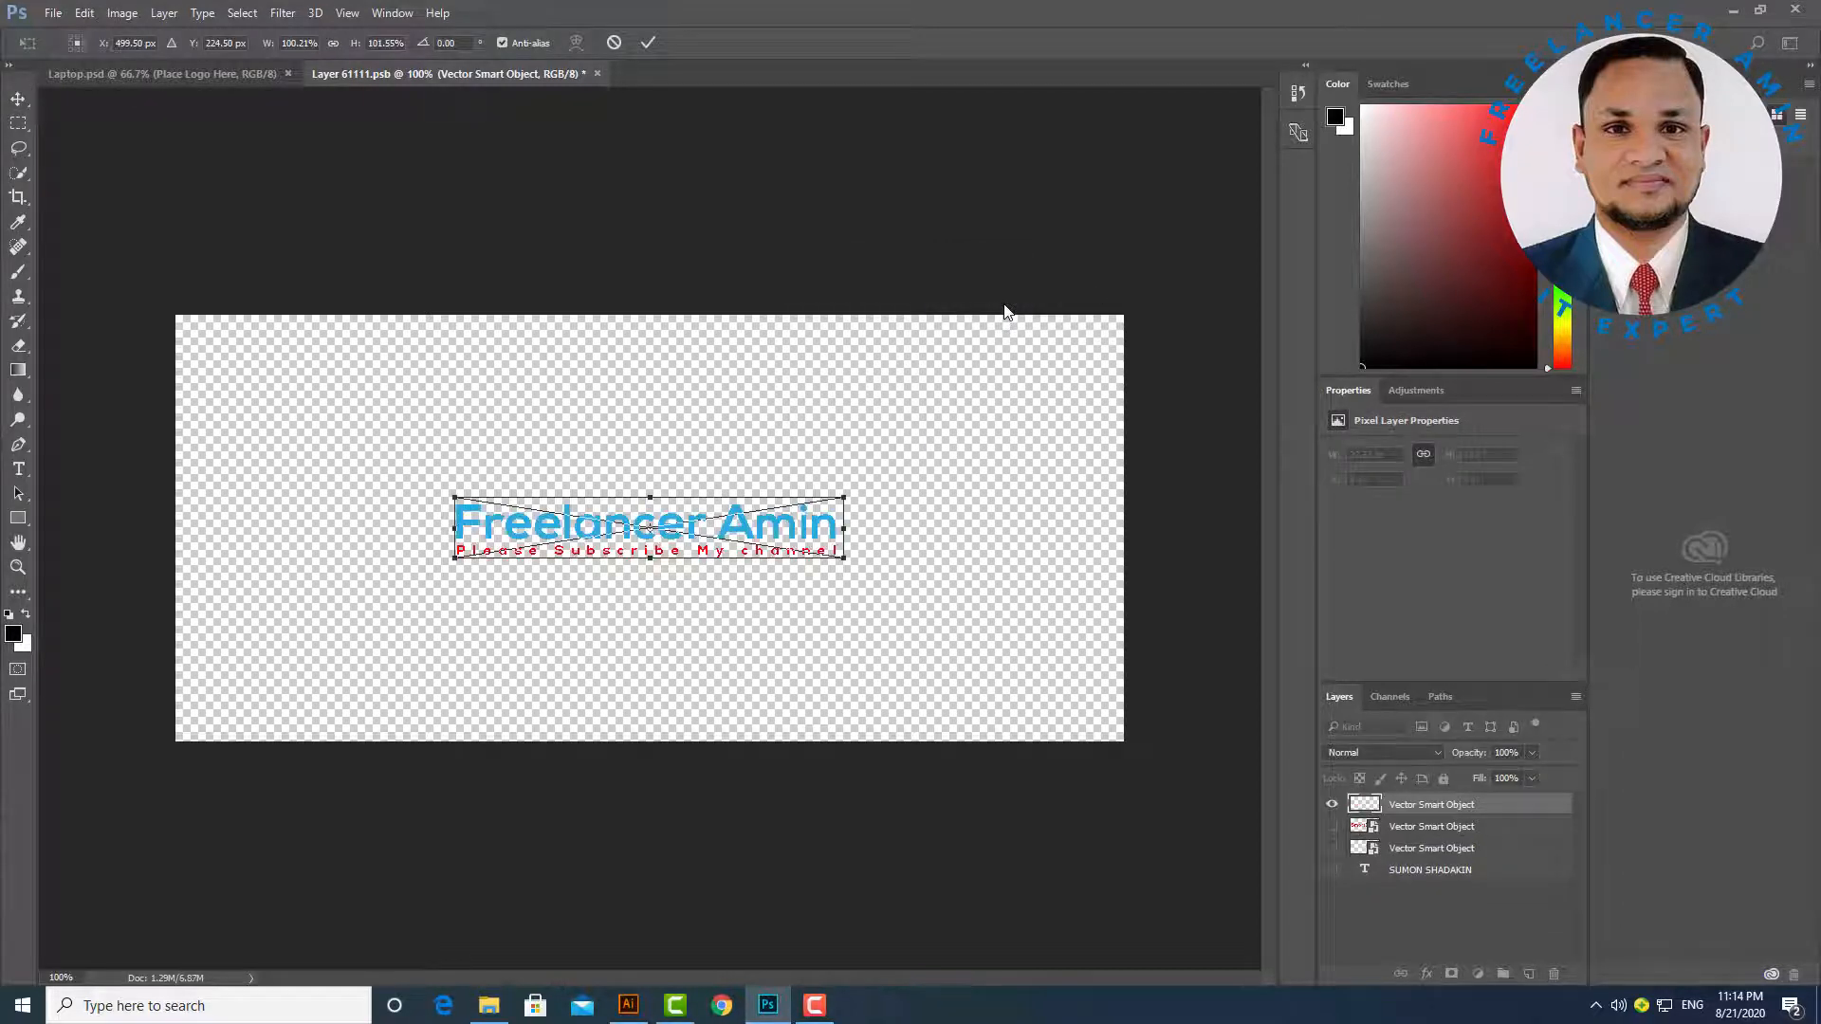
pyautogui.moveTo(847, 563); pyautogui.dragTo(1049, 658)
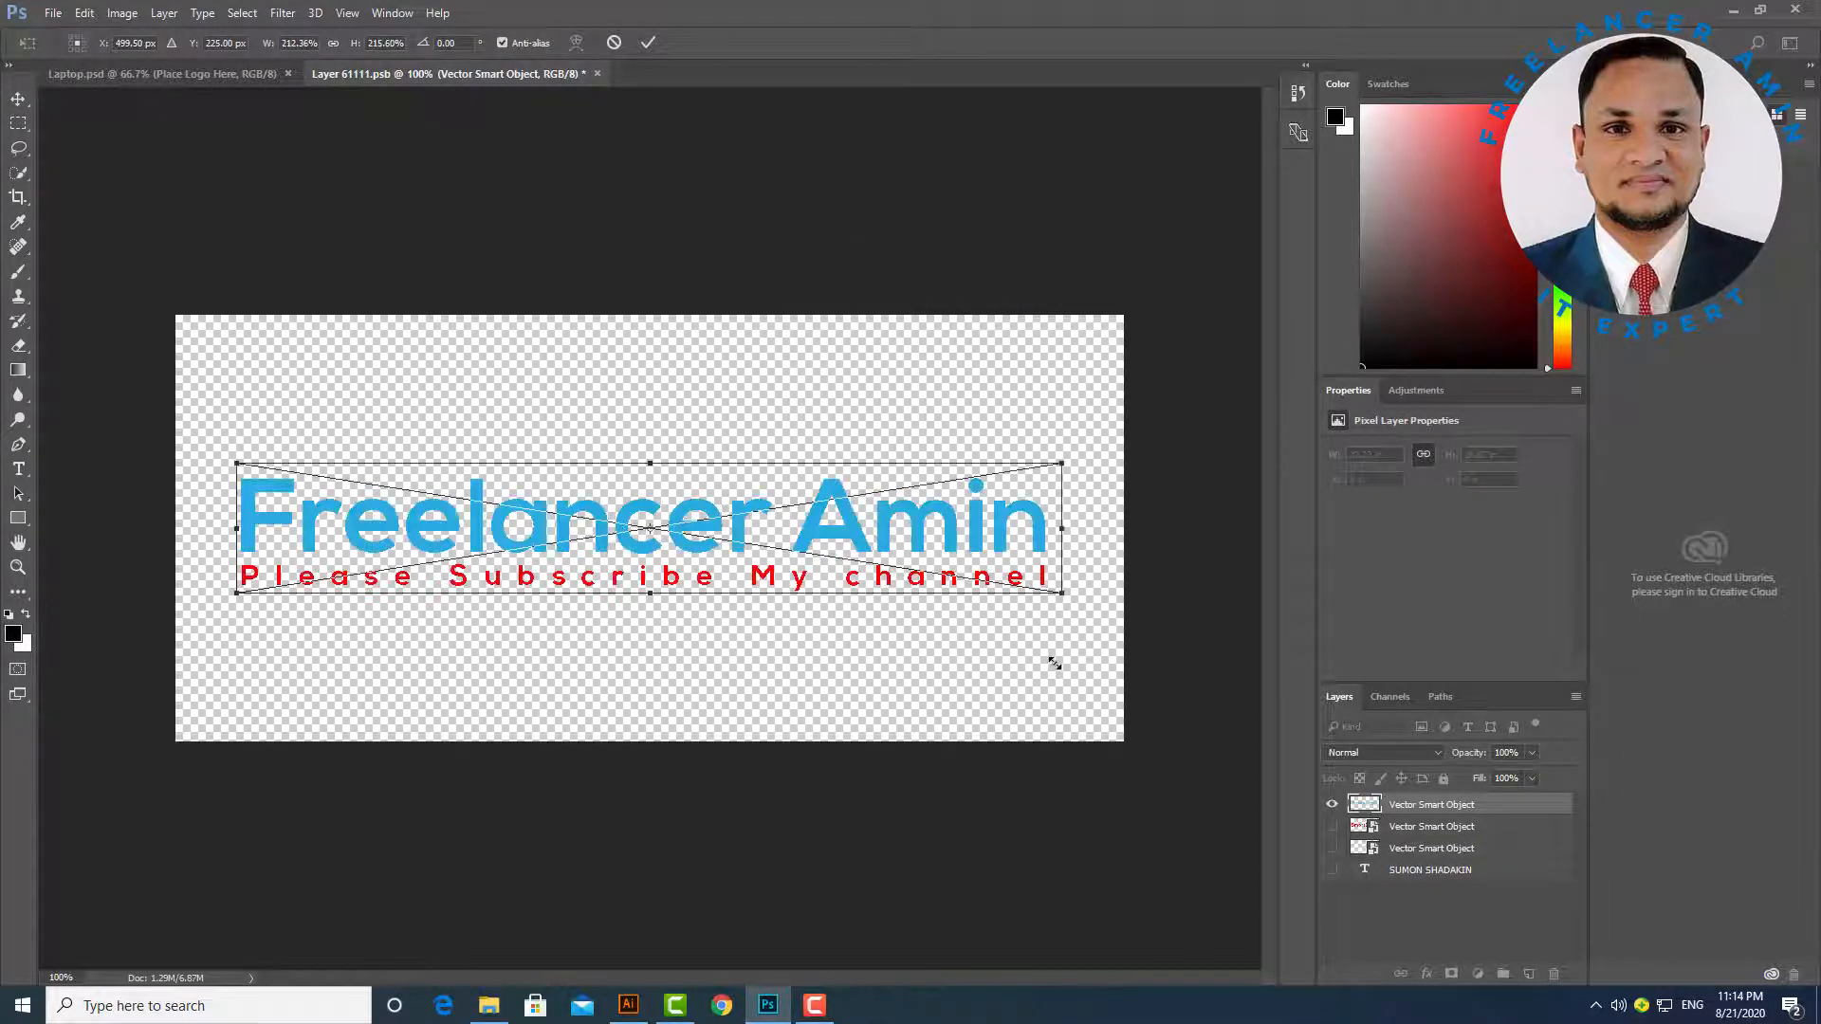
pyautogui.click(649, 44)
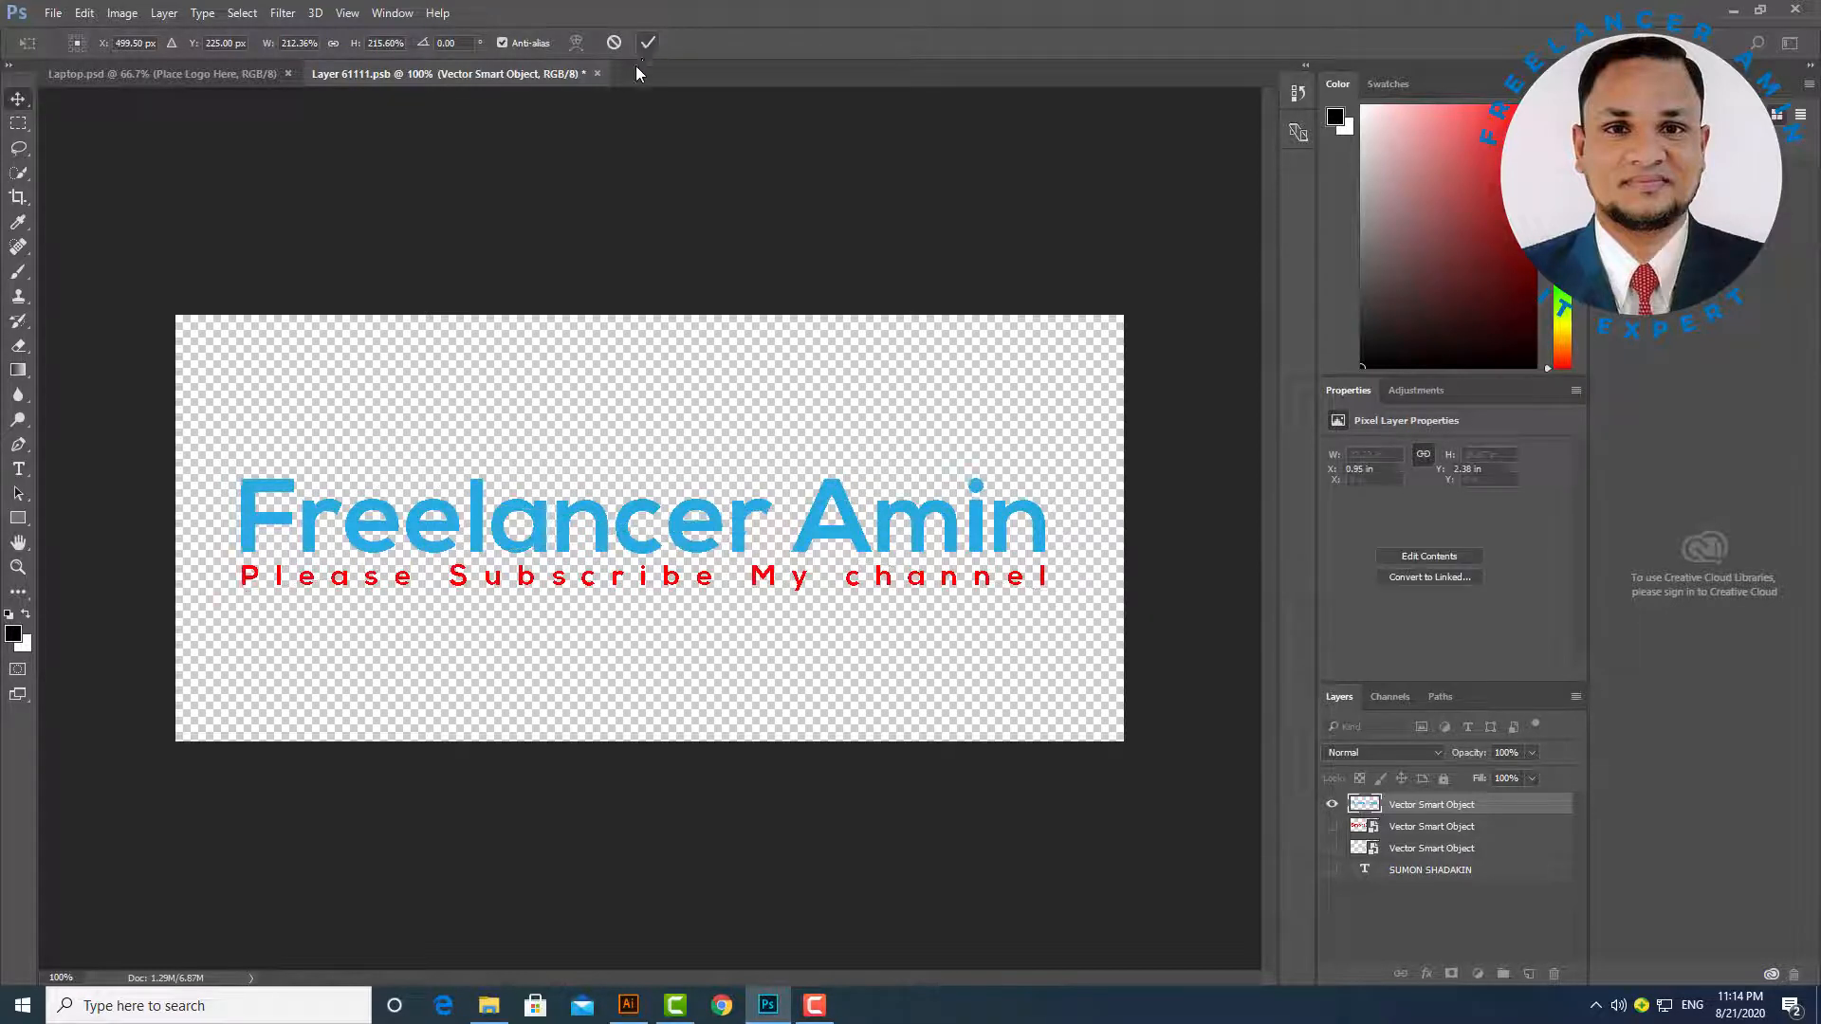
pyautogui.click(596, 74)
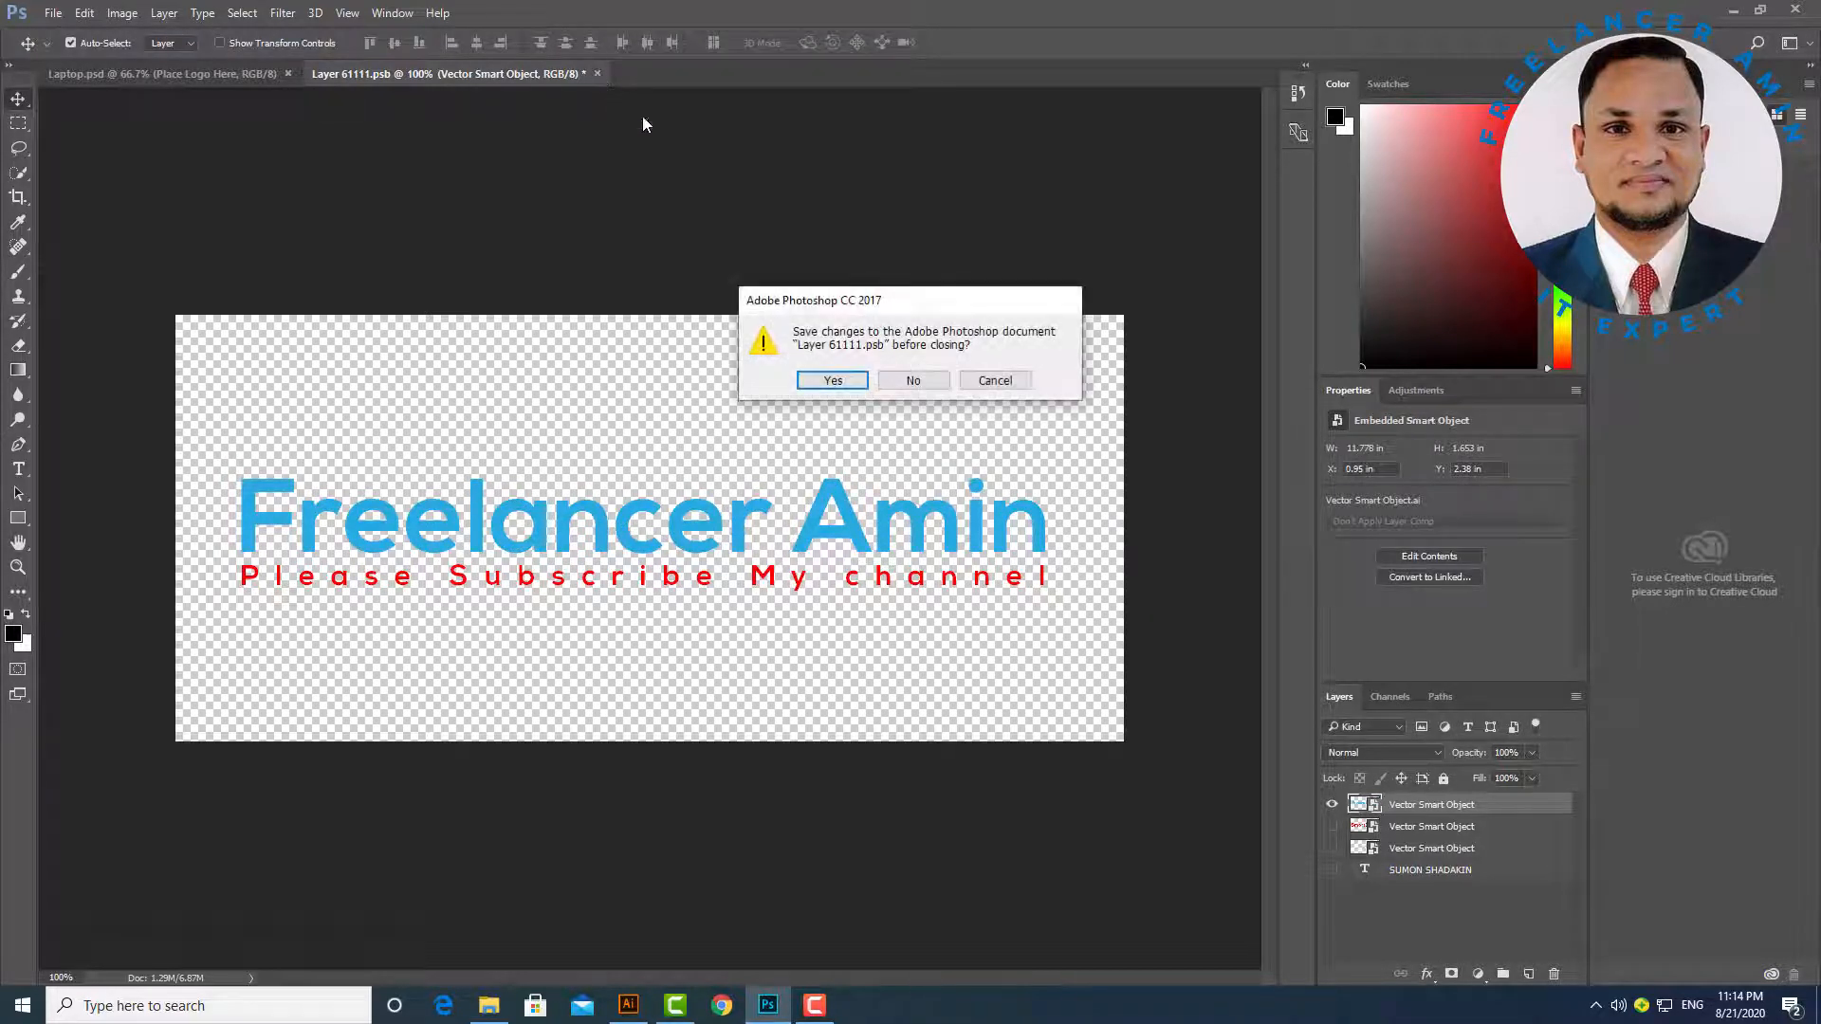
pyautogui.click(840, 379)
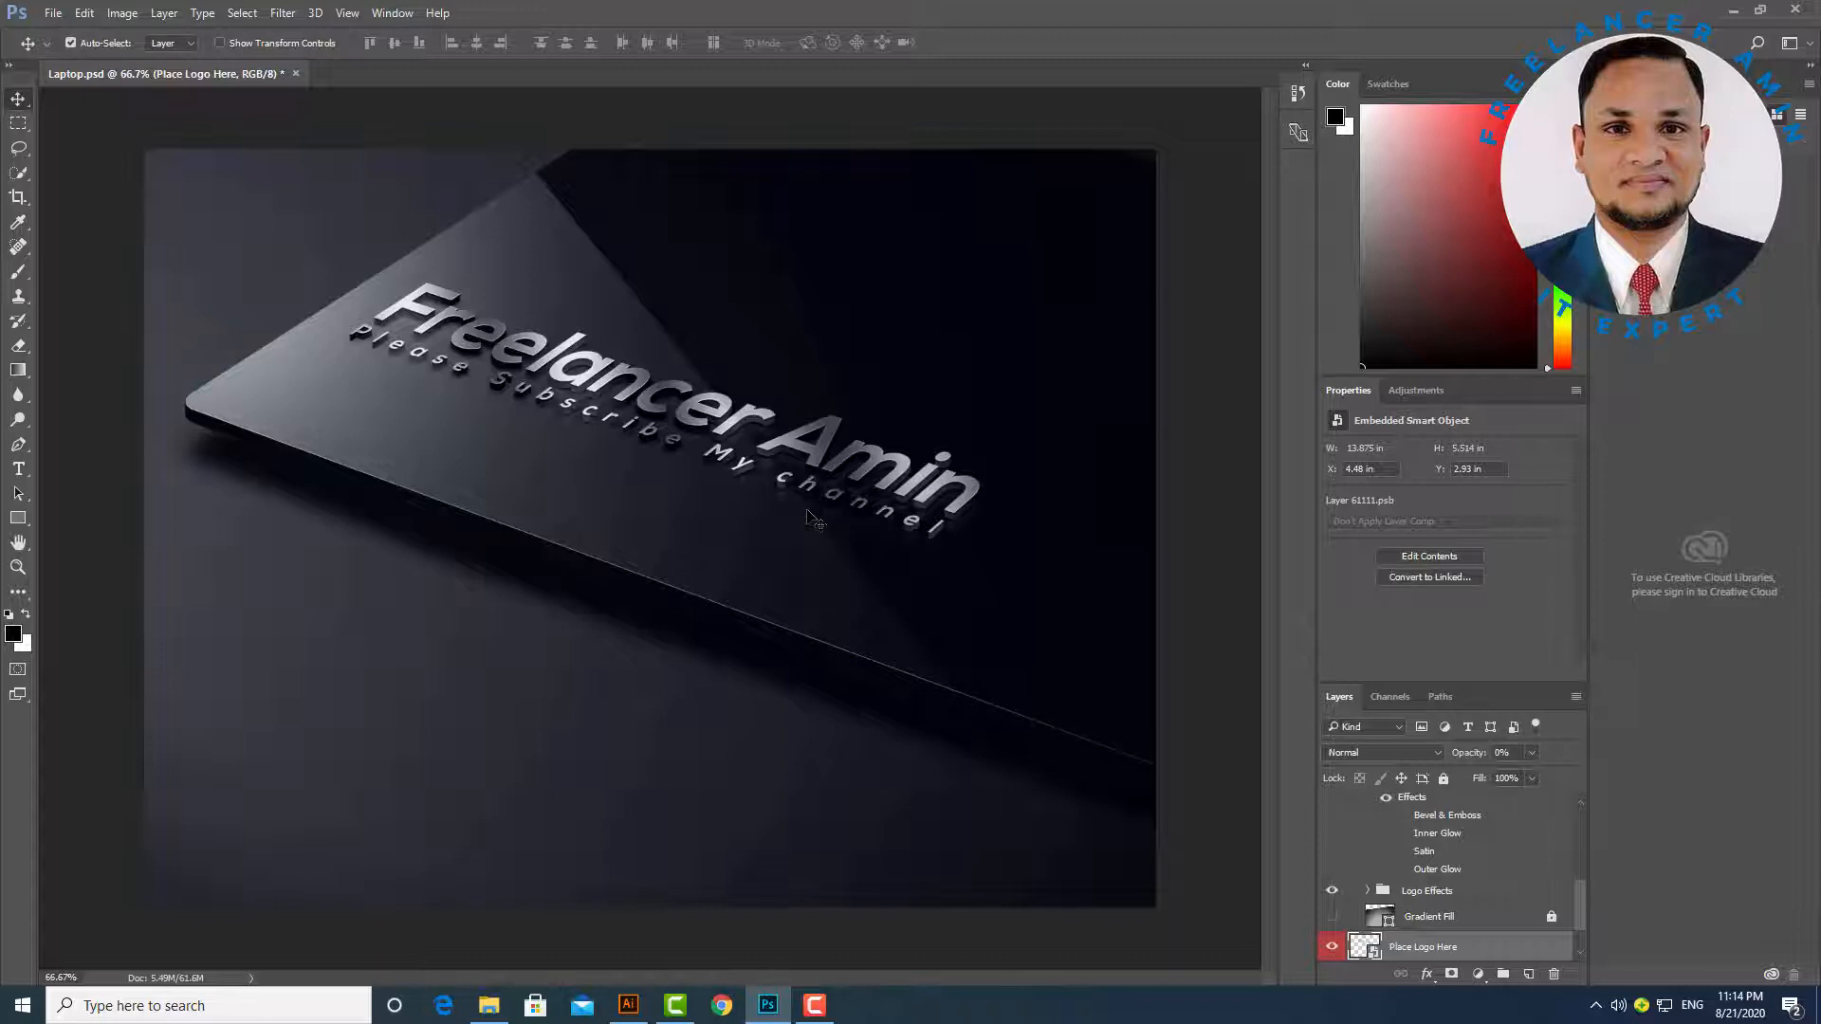
# Expand the Logo Effects group and the top Logo layer's effects list, and toggle the visibility of those effects.
pyautogui.scroll(-1, 1343, 869)
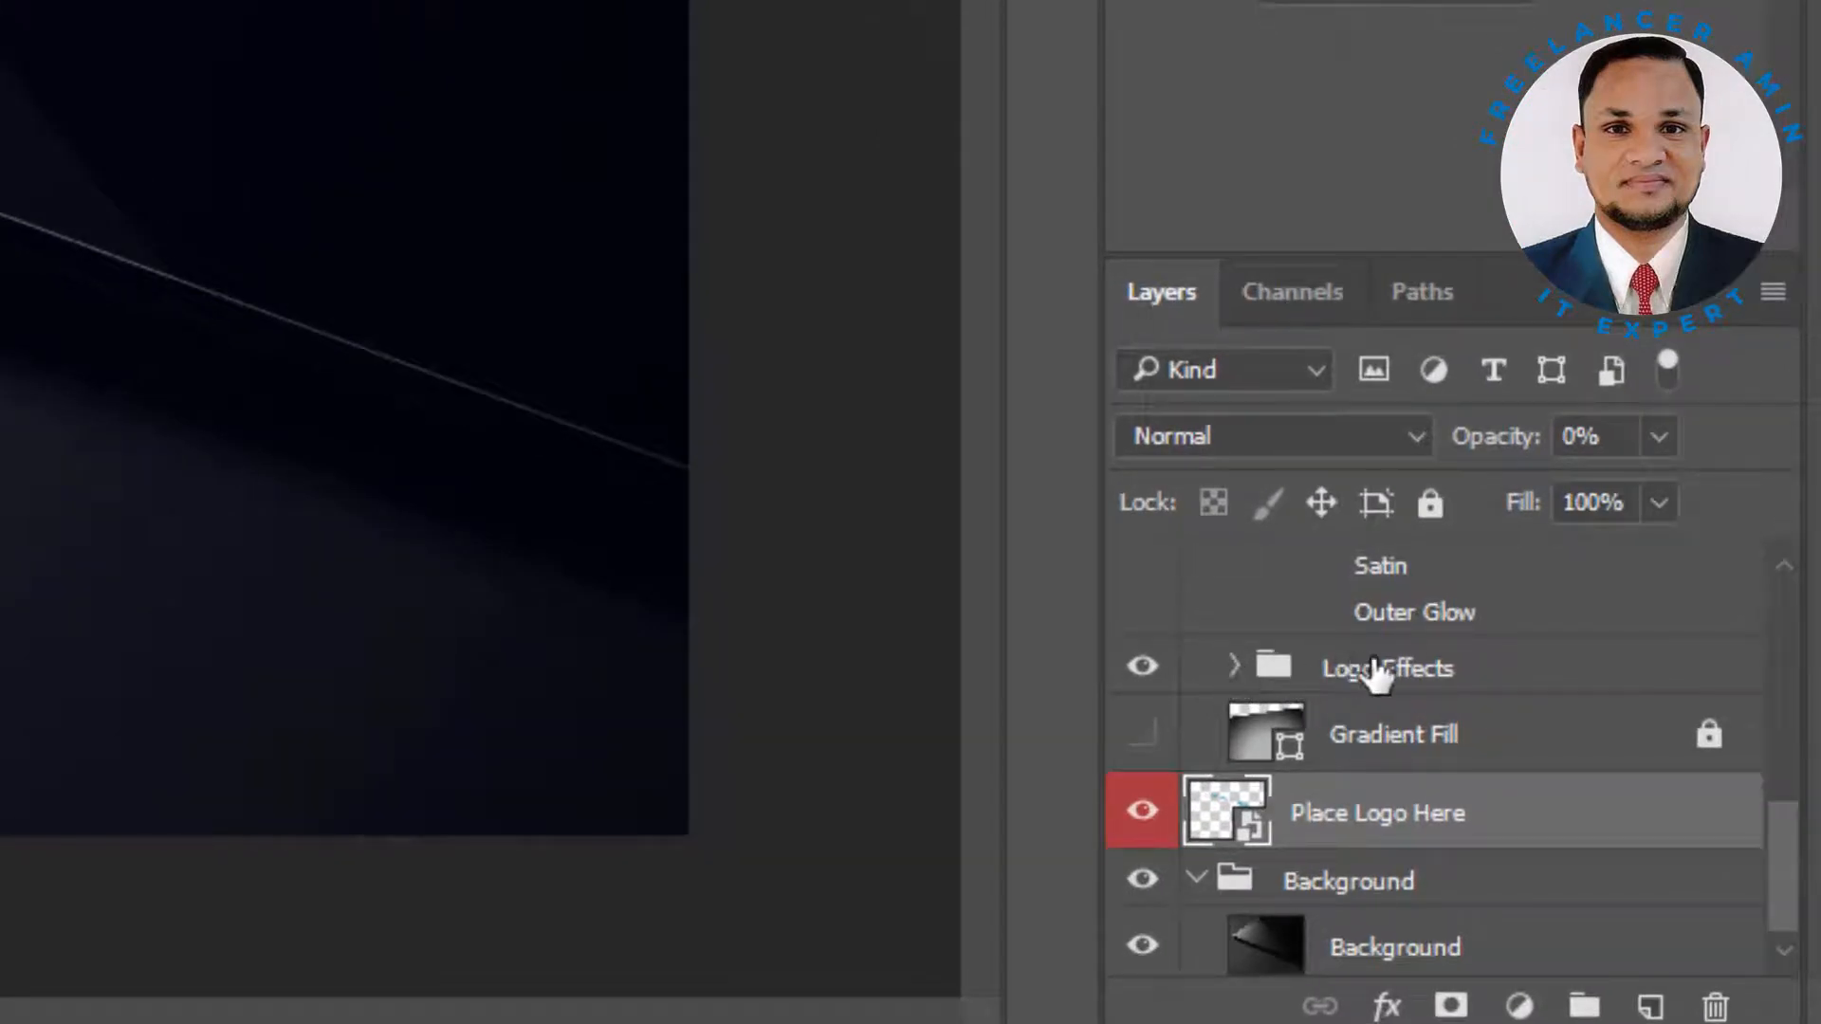
pyautogui.click(1232, 667)
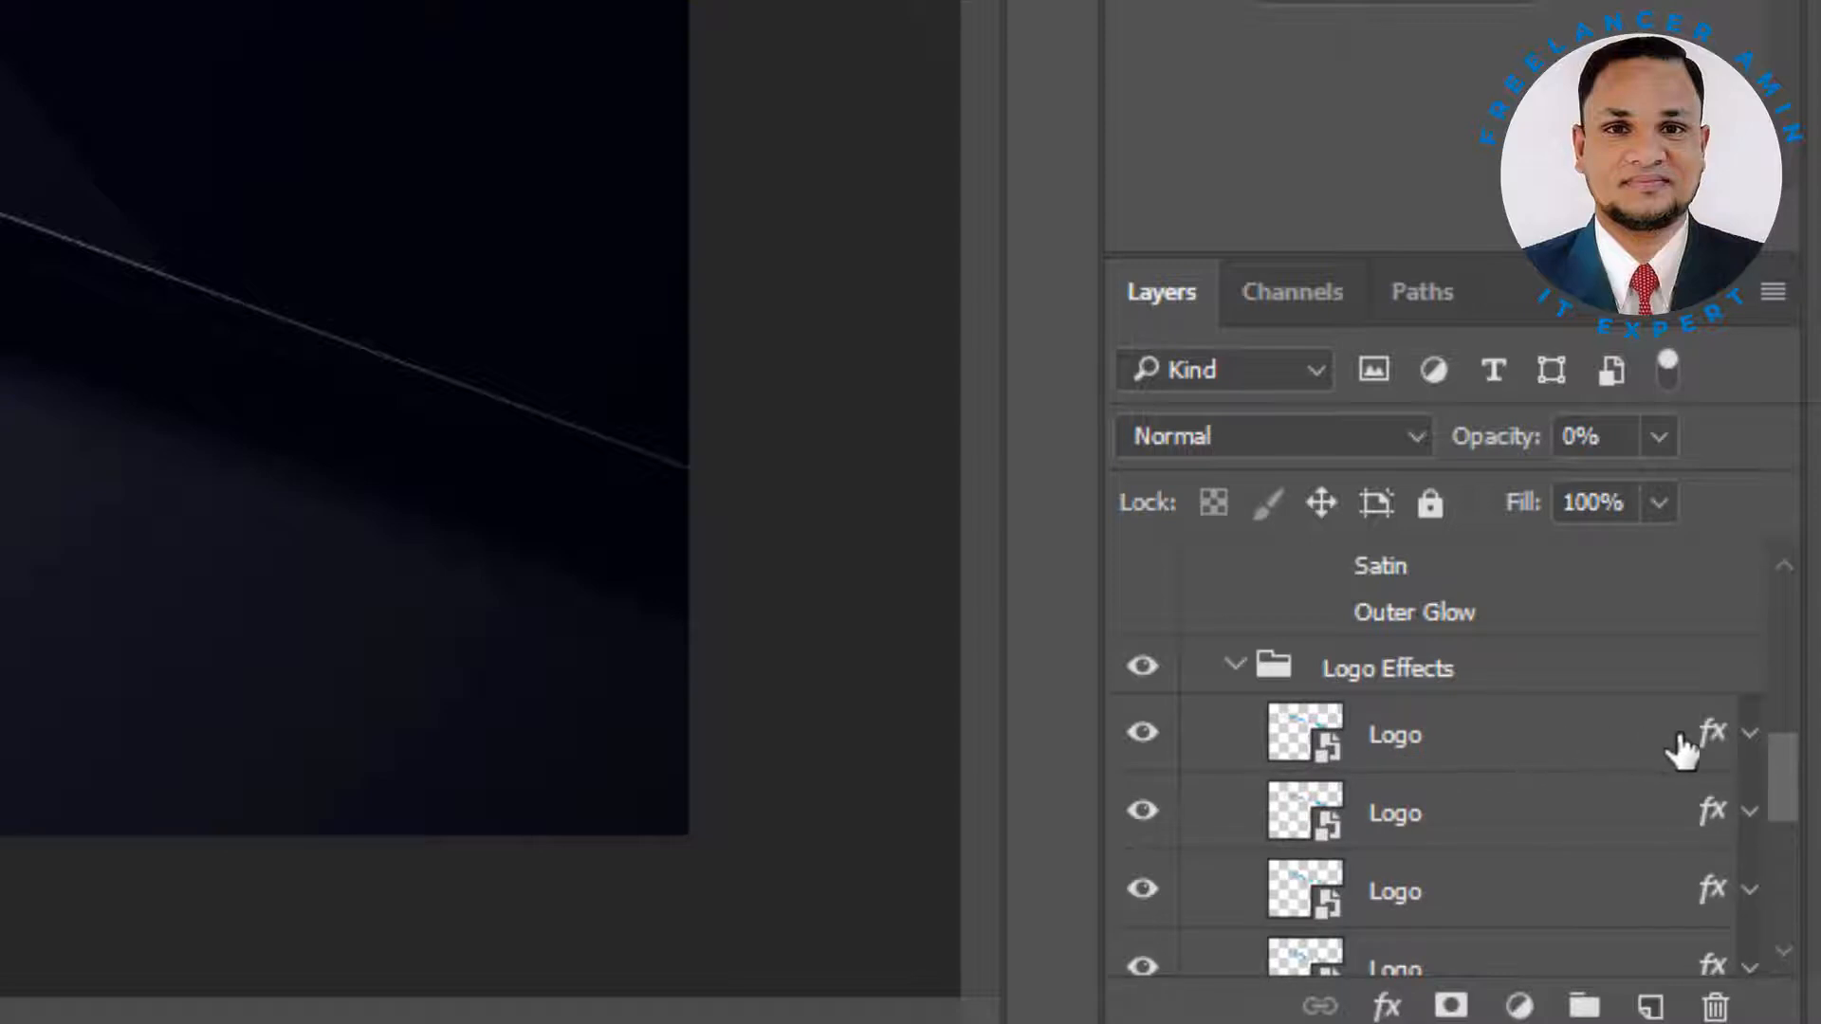
pyautogui.click(1748, 738)
pyautogui.click(1748, 738)
pyautogui.click(1748, 738)
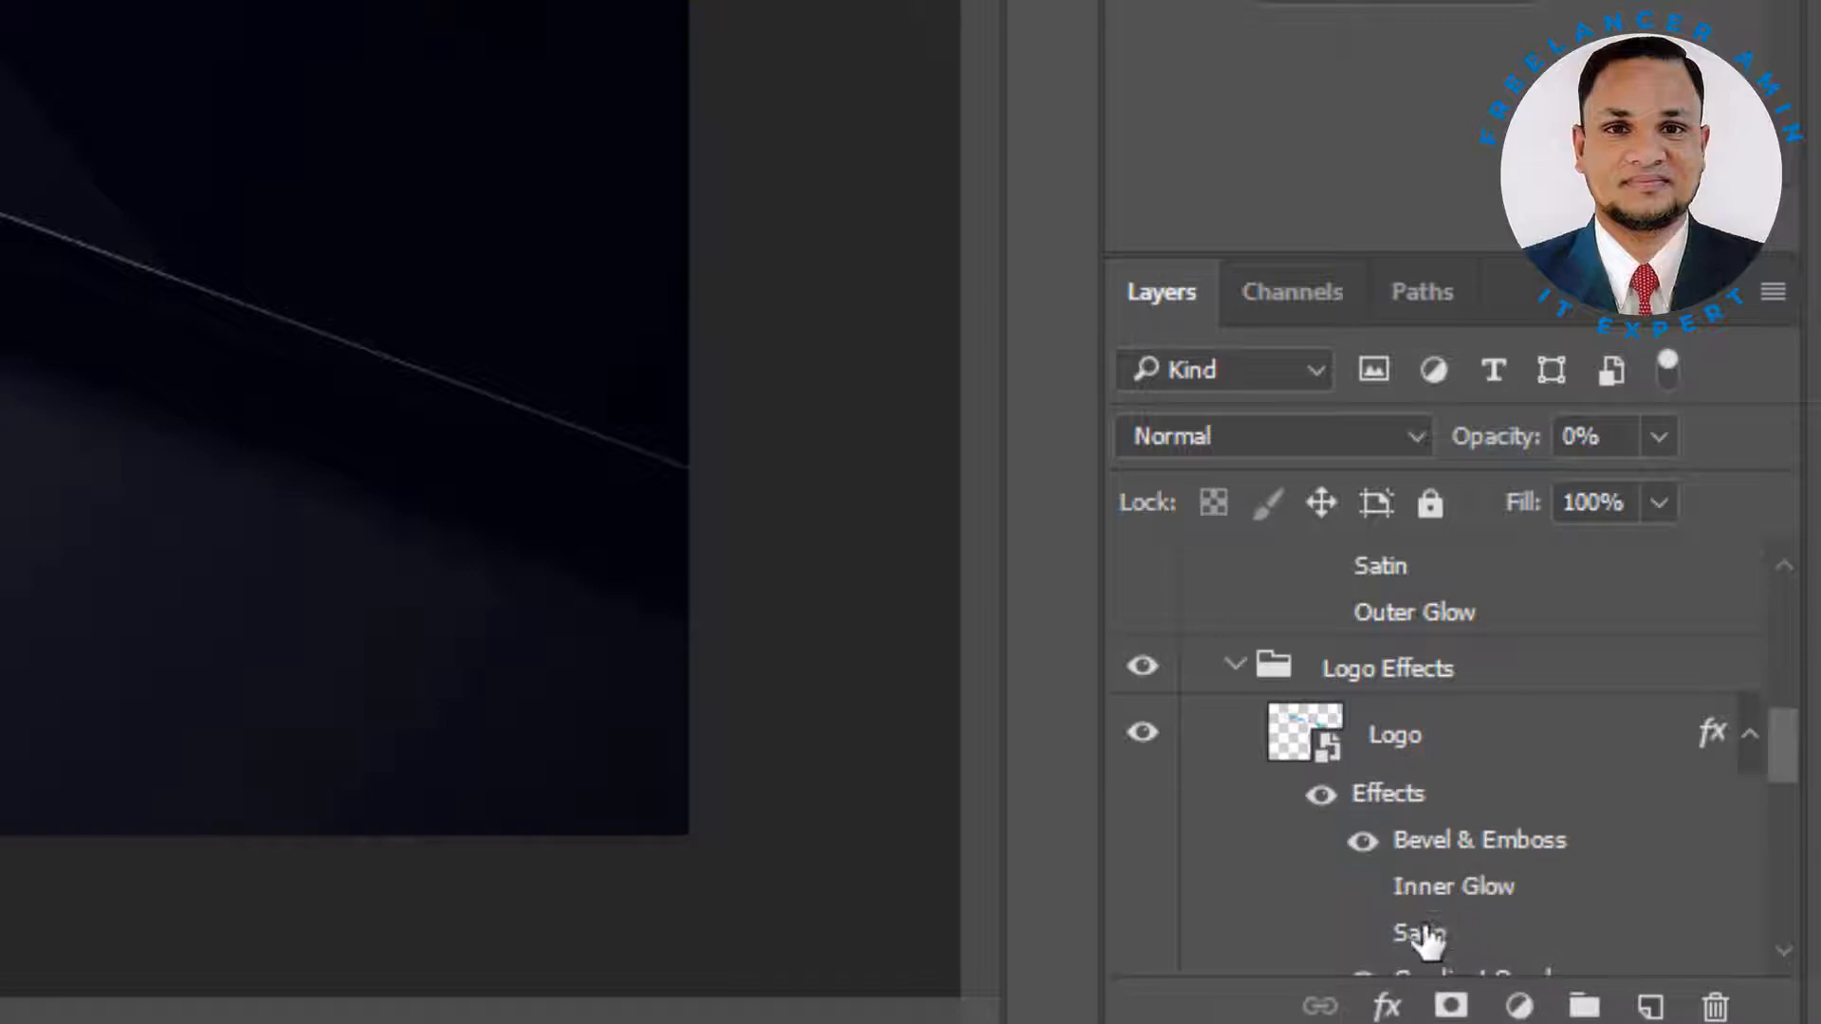
pyautogui.click(1321, 795)
pyautogui.click(1322, 795)
pyautogui.click(1321, 797)
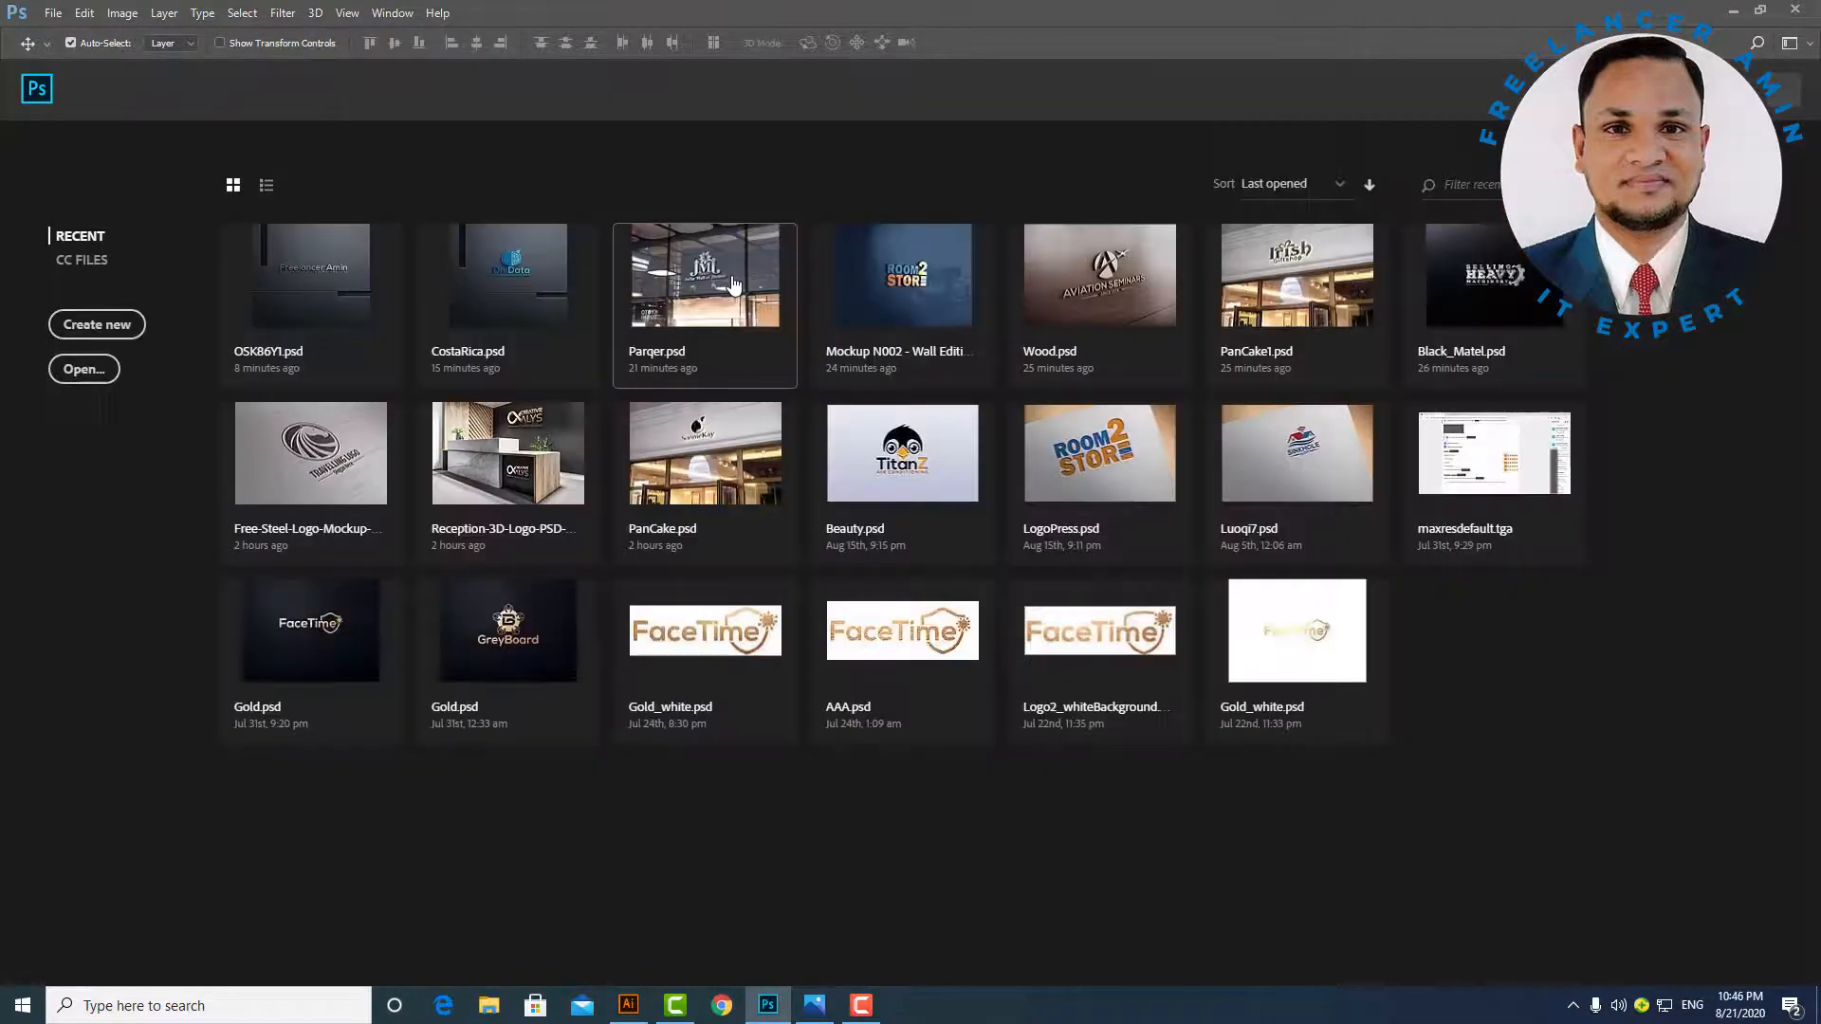
# Open the recent mockup Parqer.psd without creating a library, and hide the old logo inside its Your design here smart object.
pyautogui.click(733, 284)
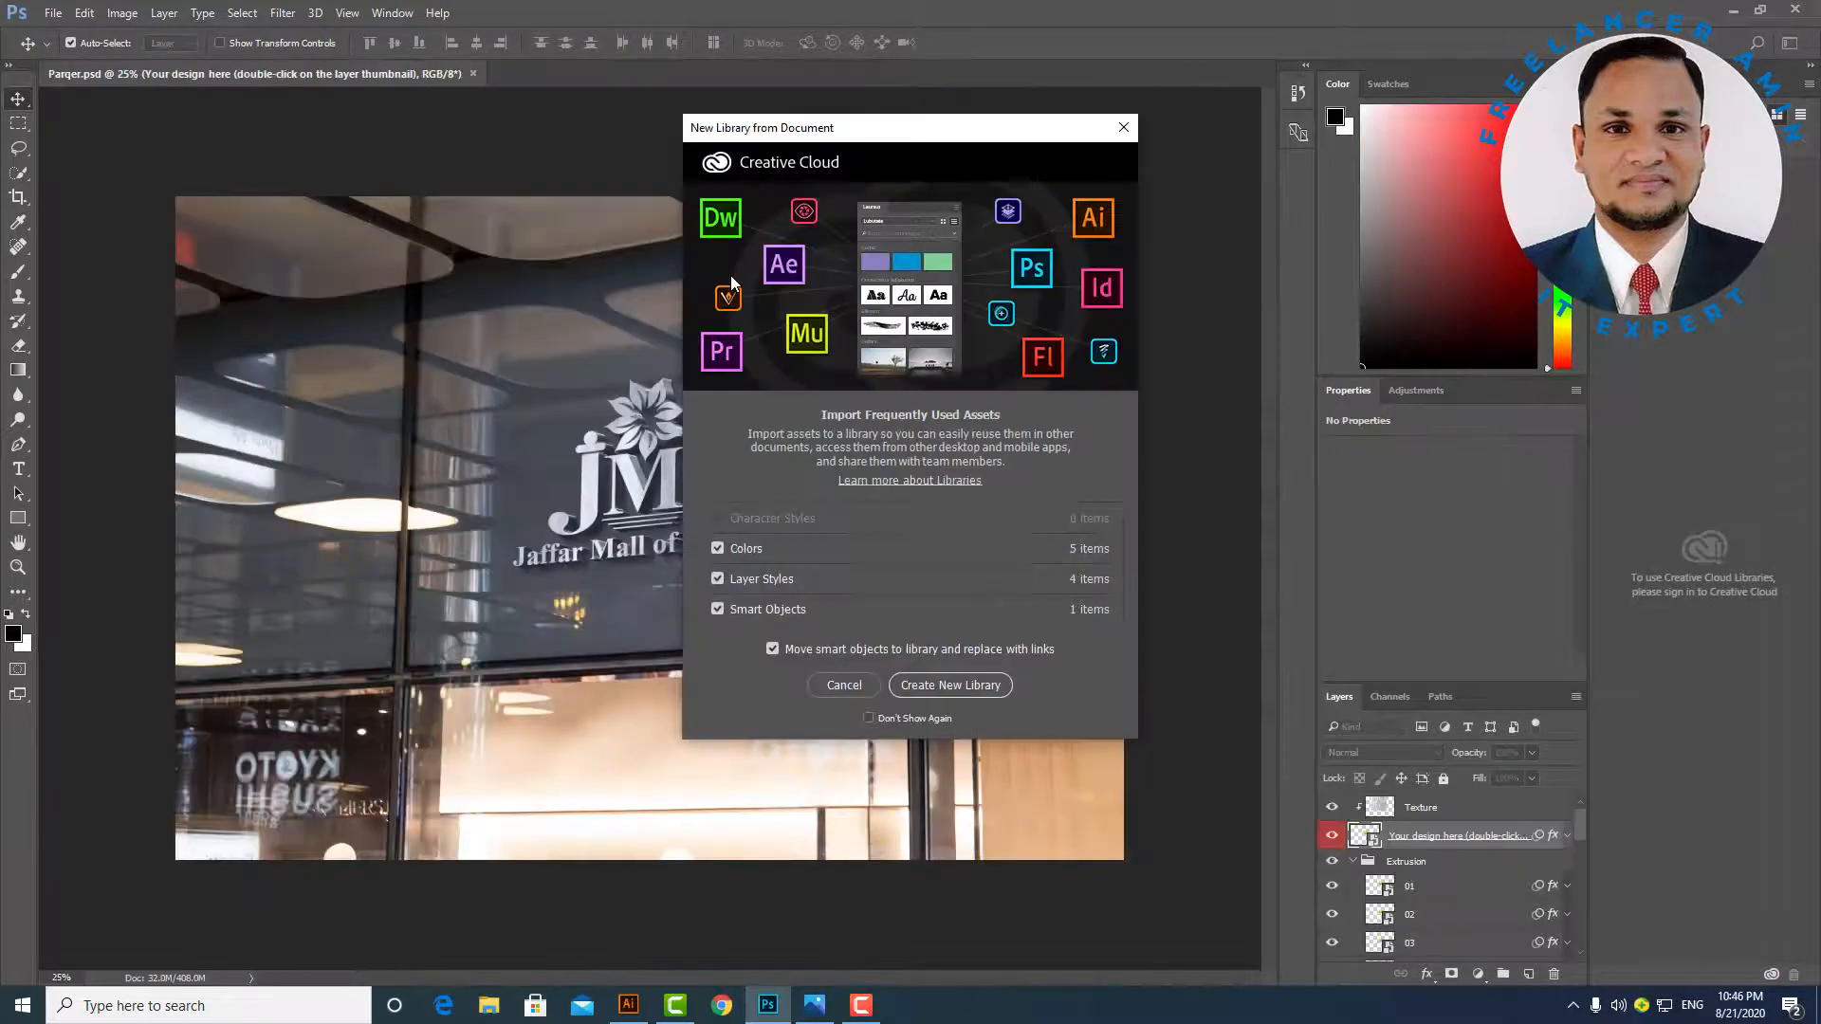
pyautogui.click(844, 686)
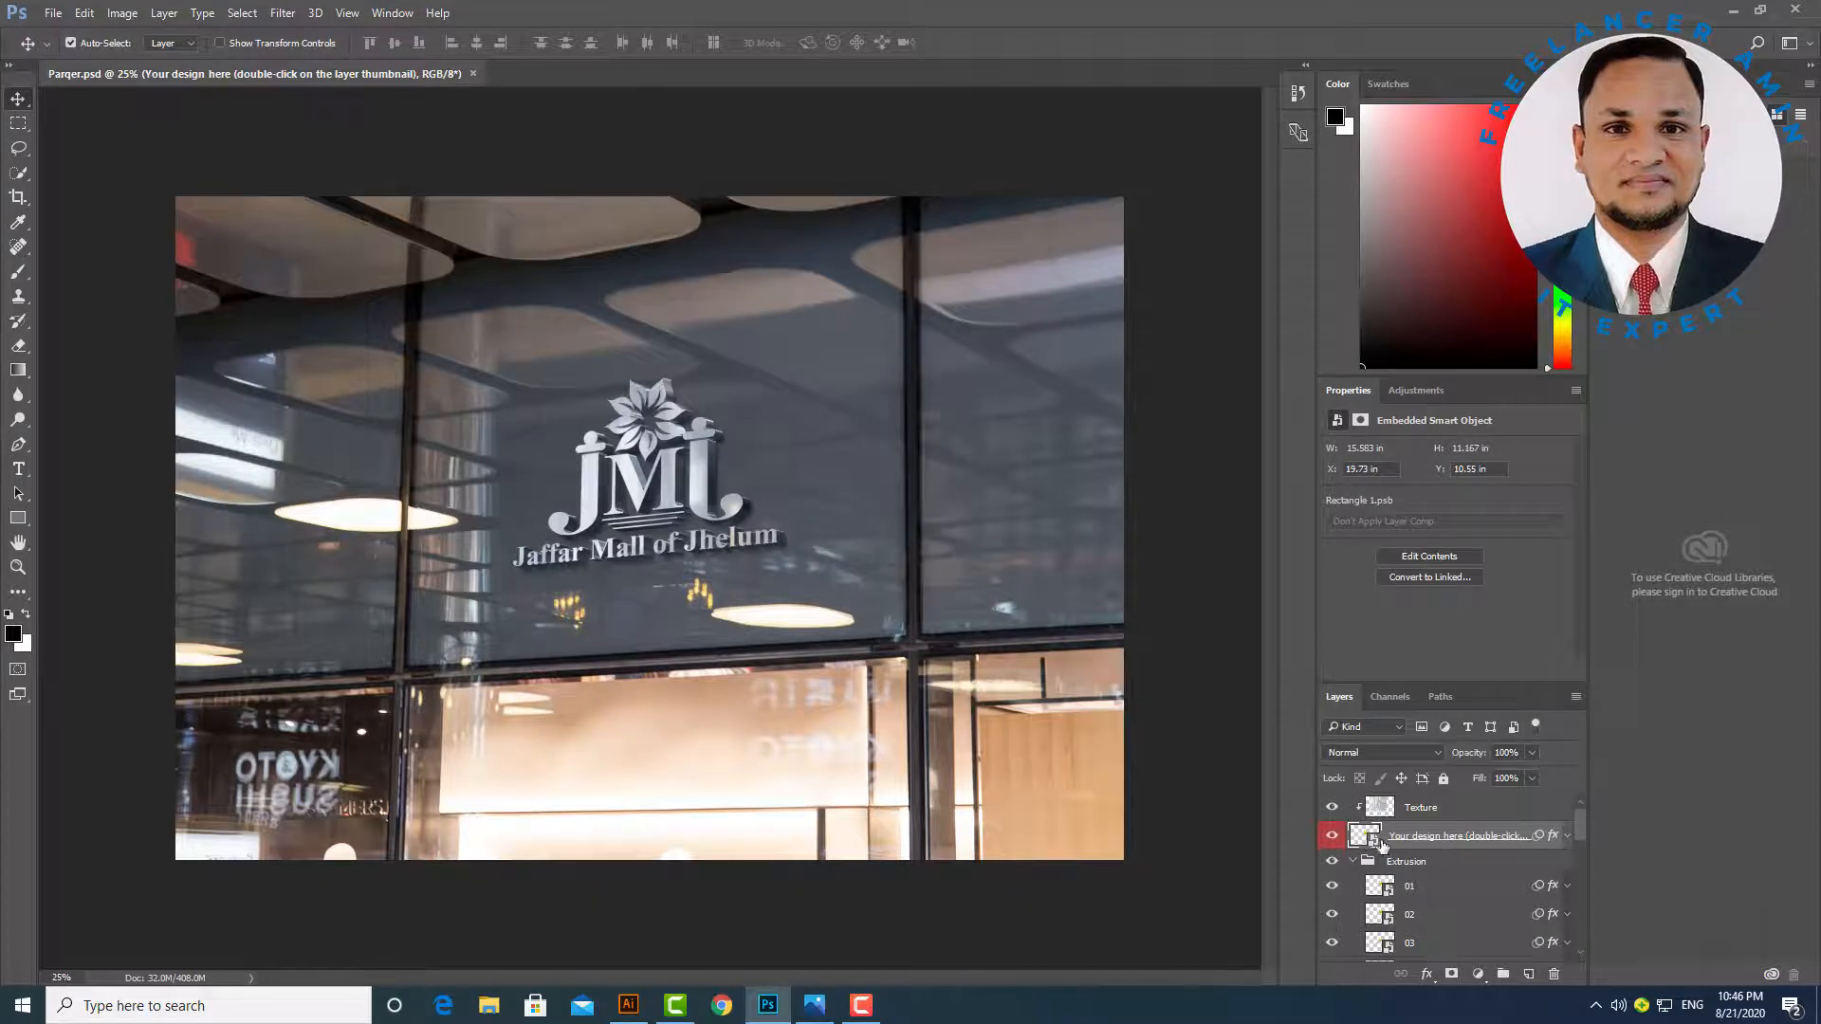
pyautogui.doubleClick(1377, 843)
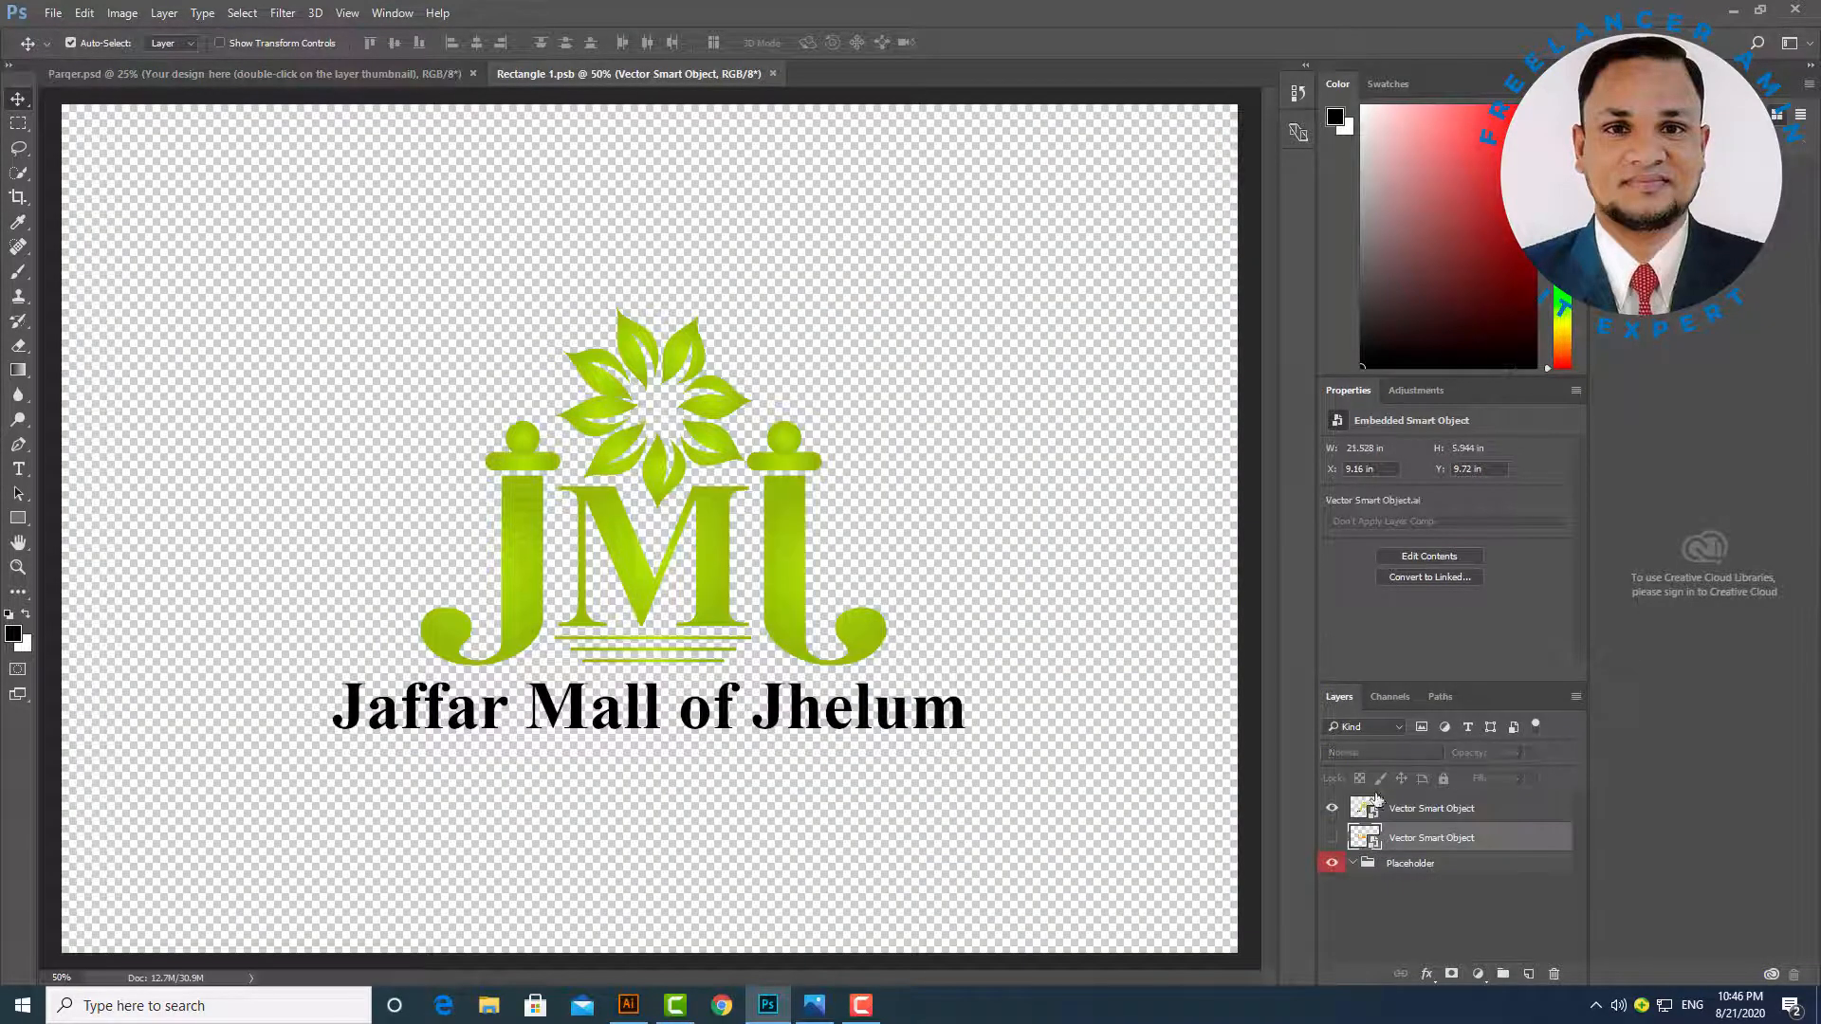
pyautogui.click(1332, 808)
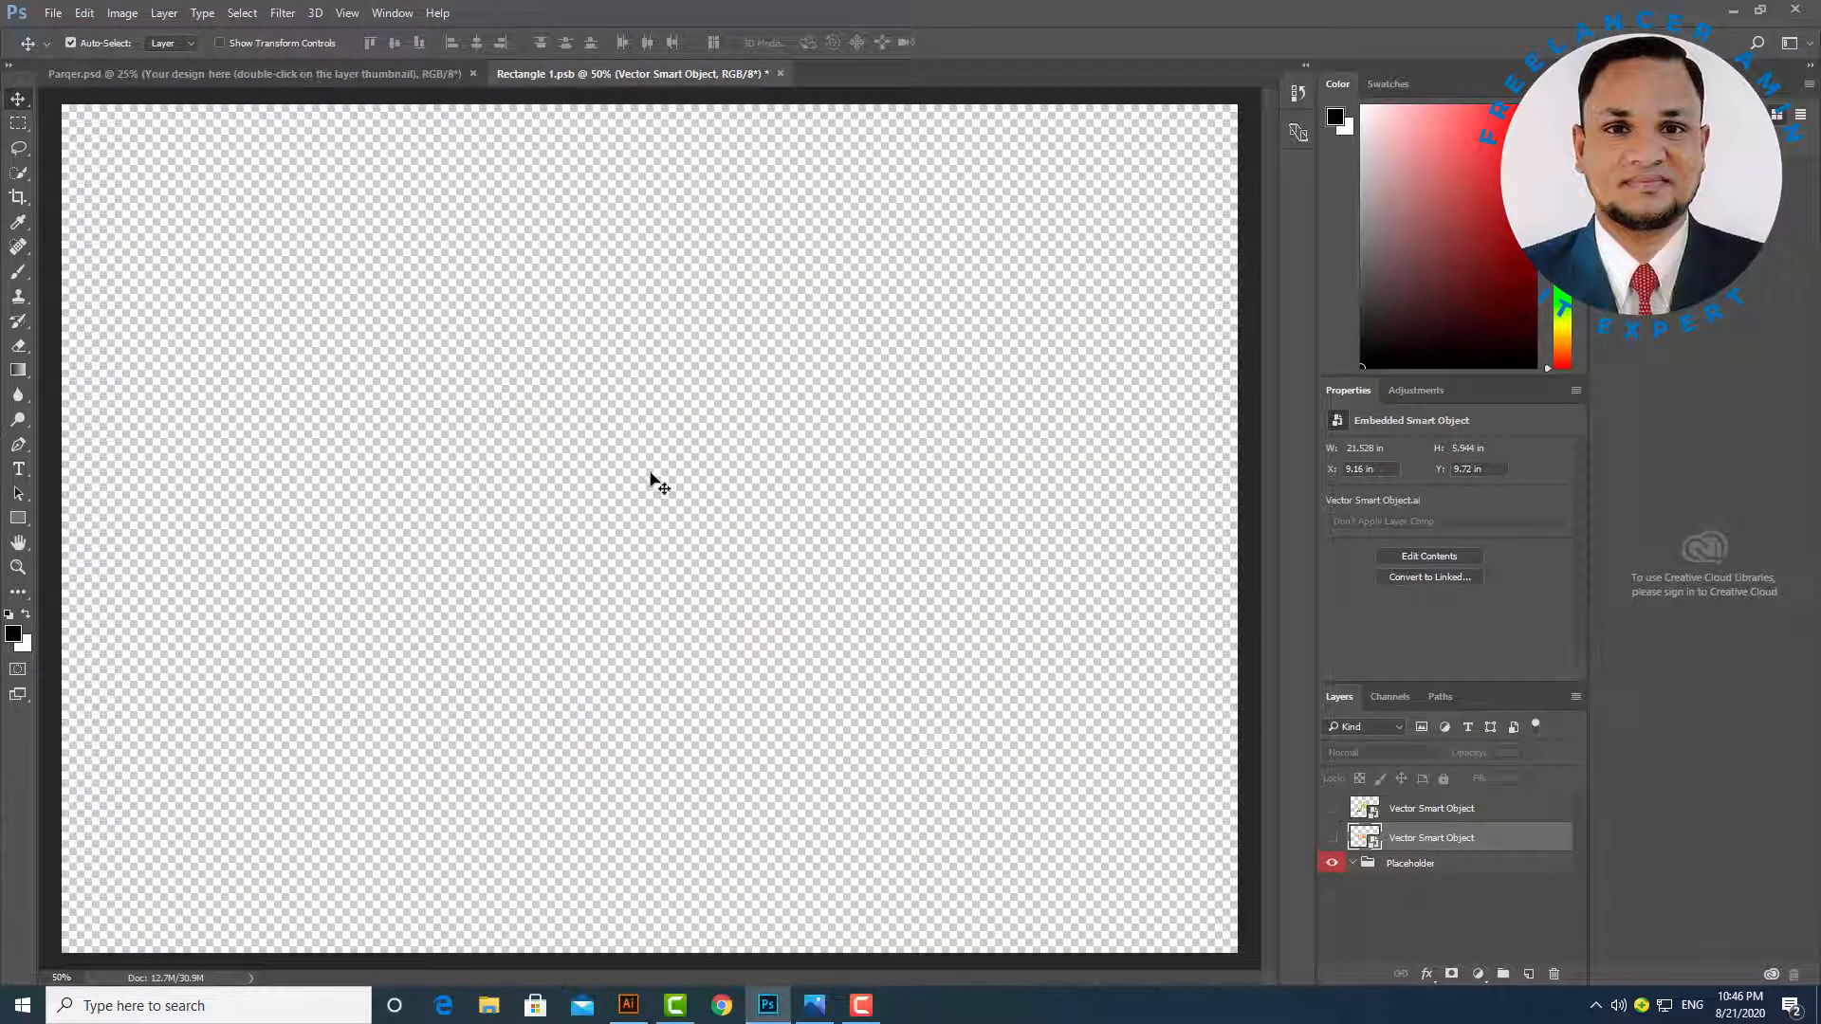
# Paste the copied text logo as a smart object, enlarge it to about 555%, and save and close Rectangle 1.psb.
pyautogui.click(669, 510)
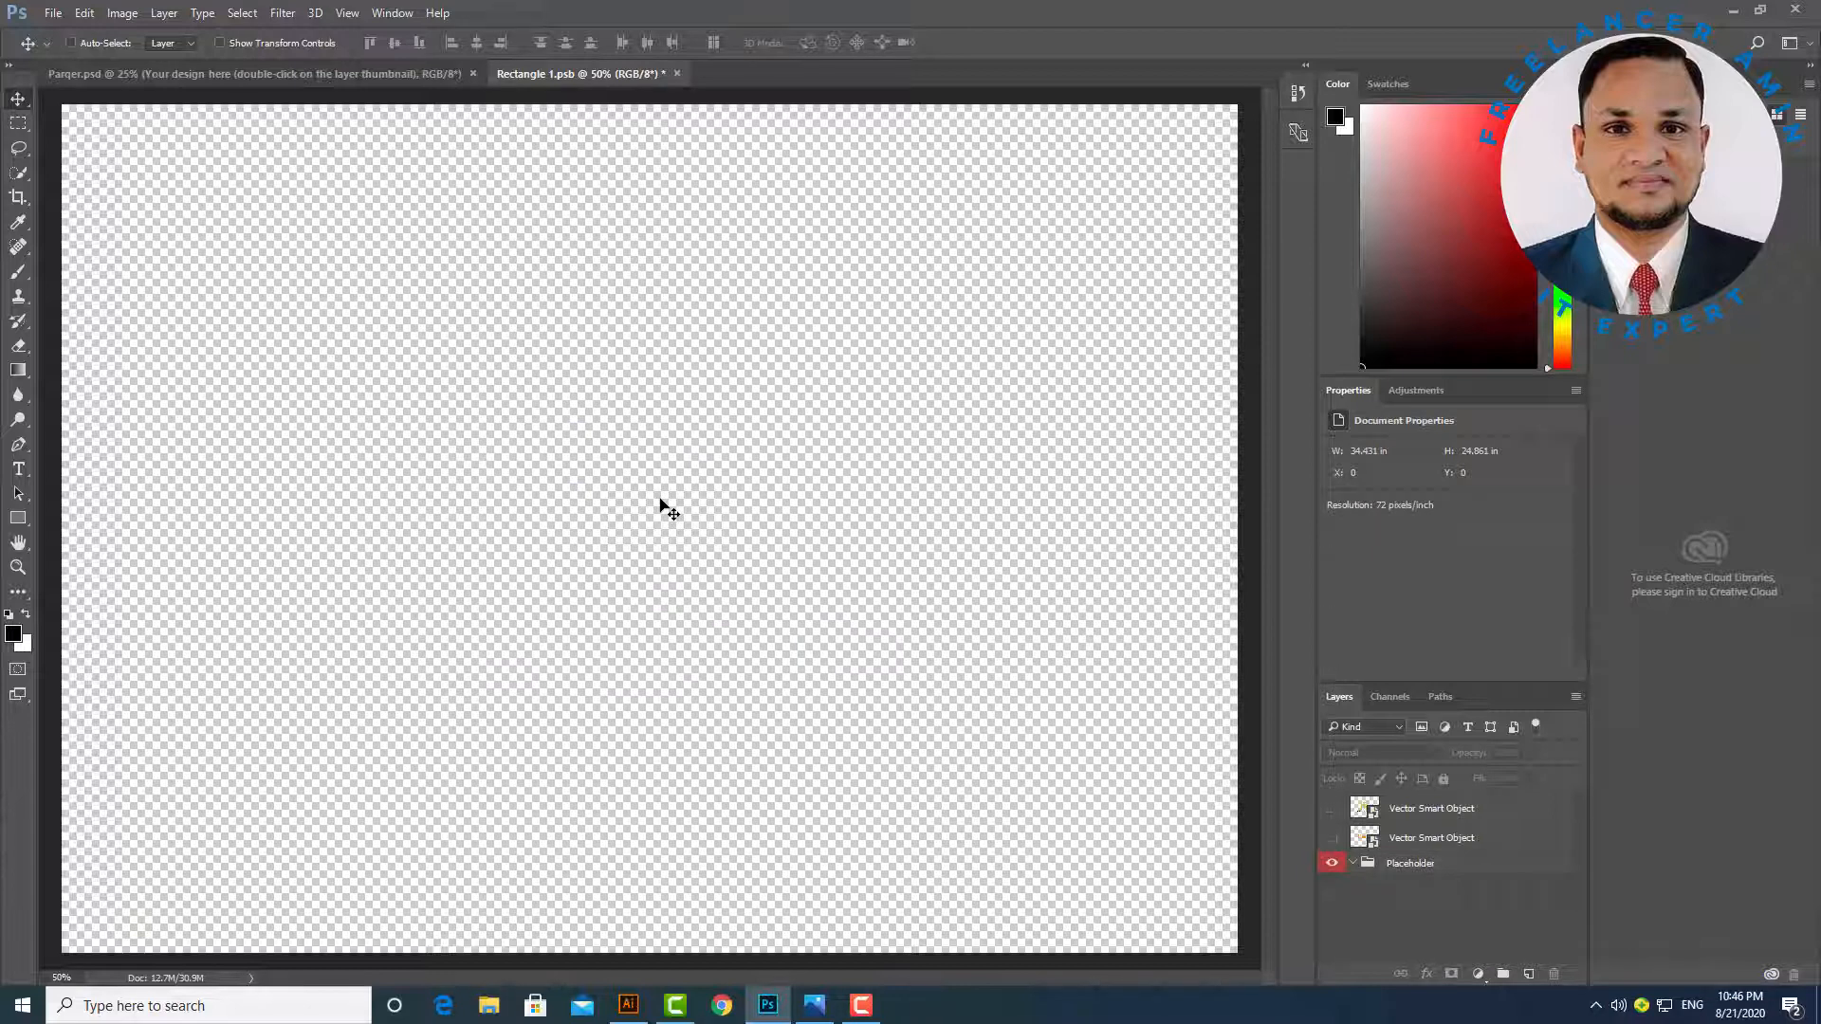
pyautogui.hotkey('ctrl', 'v')
pyautogui.press('Return')
pyautogui.moveTo(756, 549); pyautogui.dragTo(1182, 691)
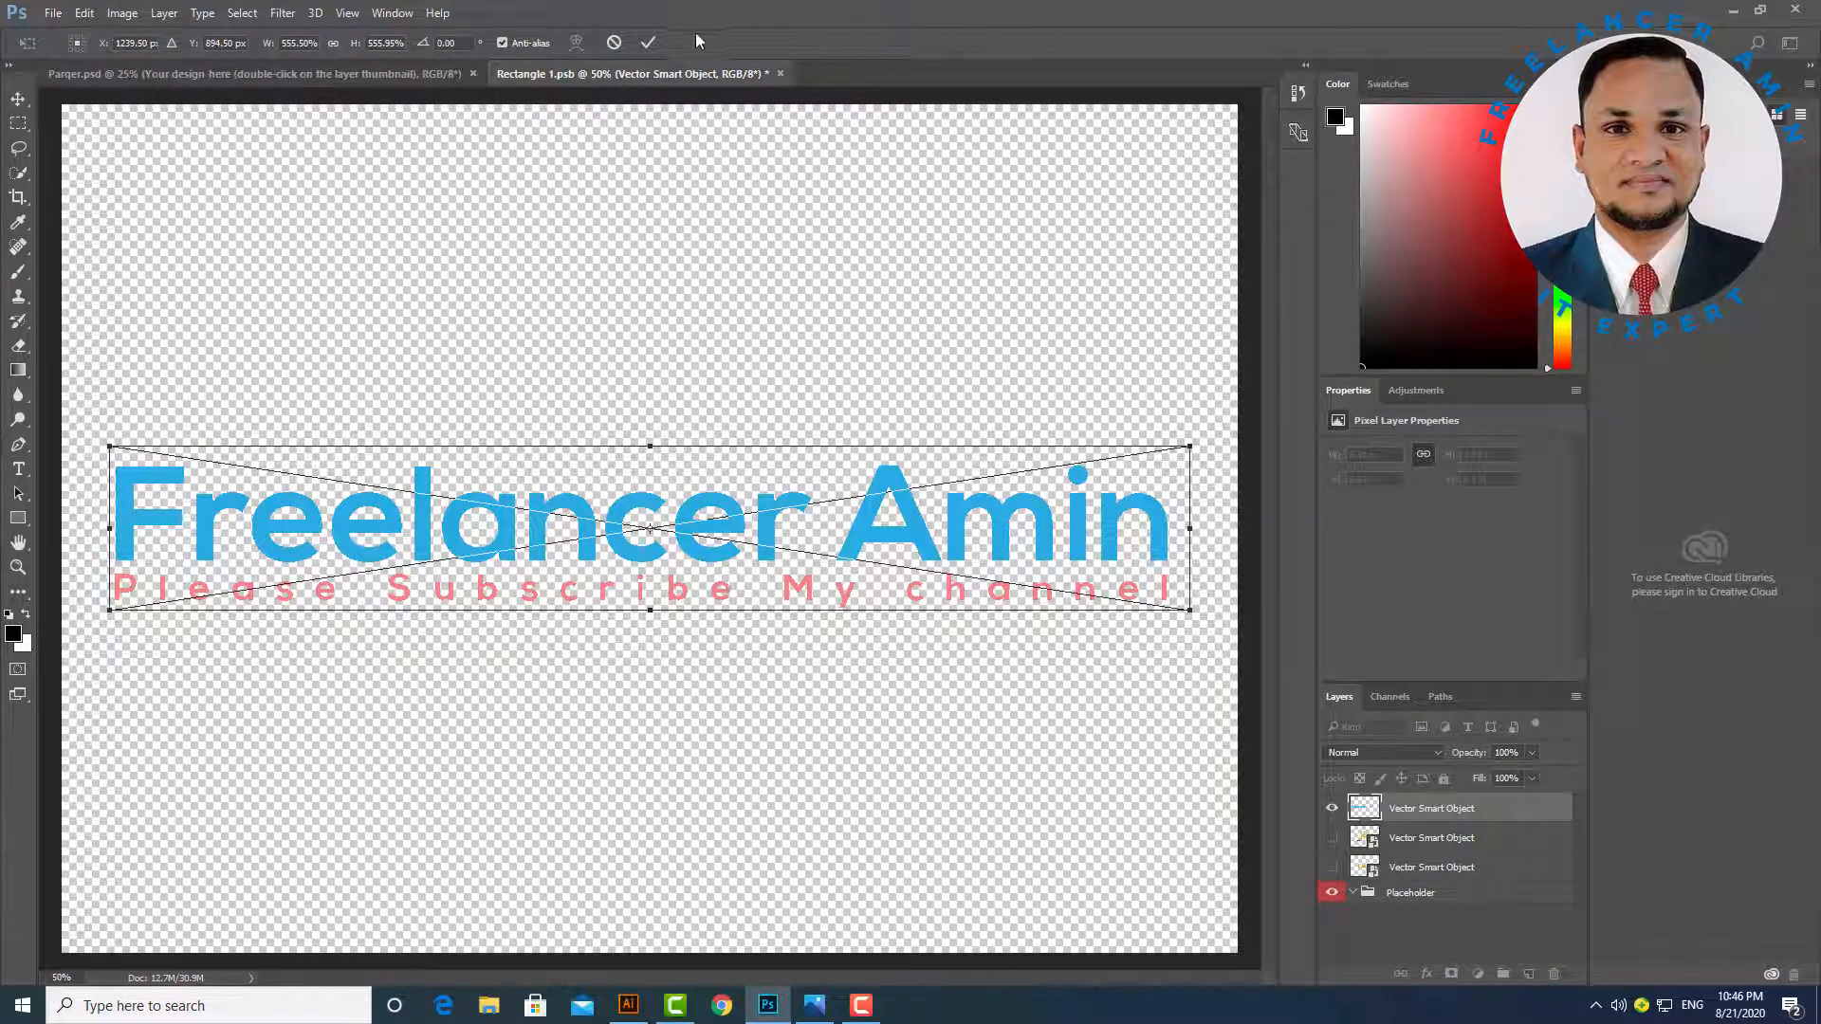
pyautogui.click(647, 44)
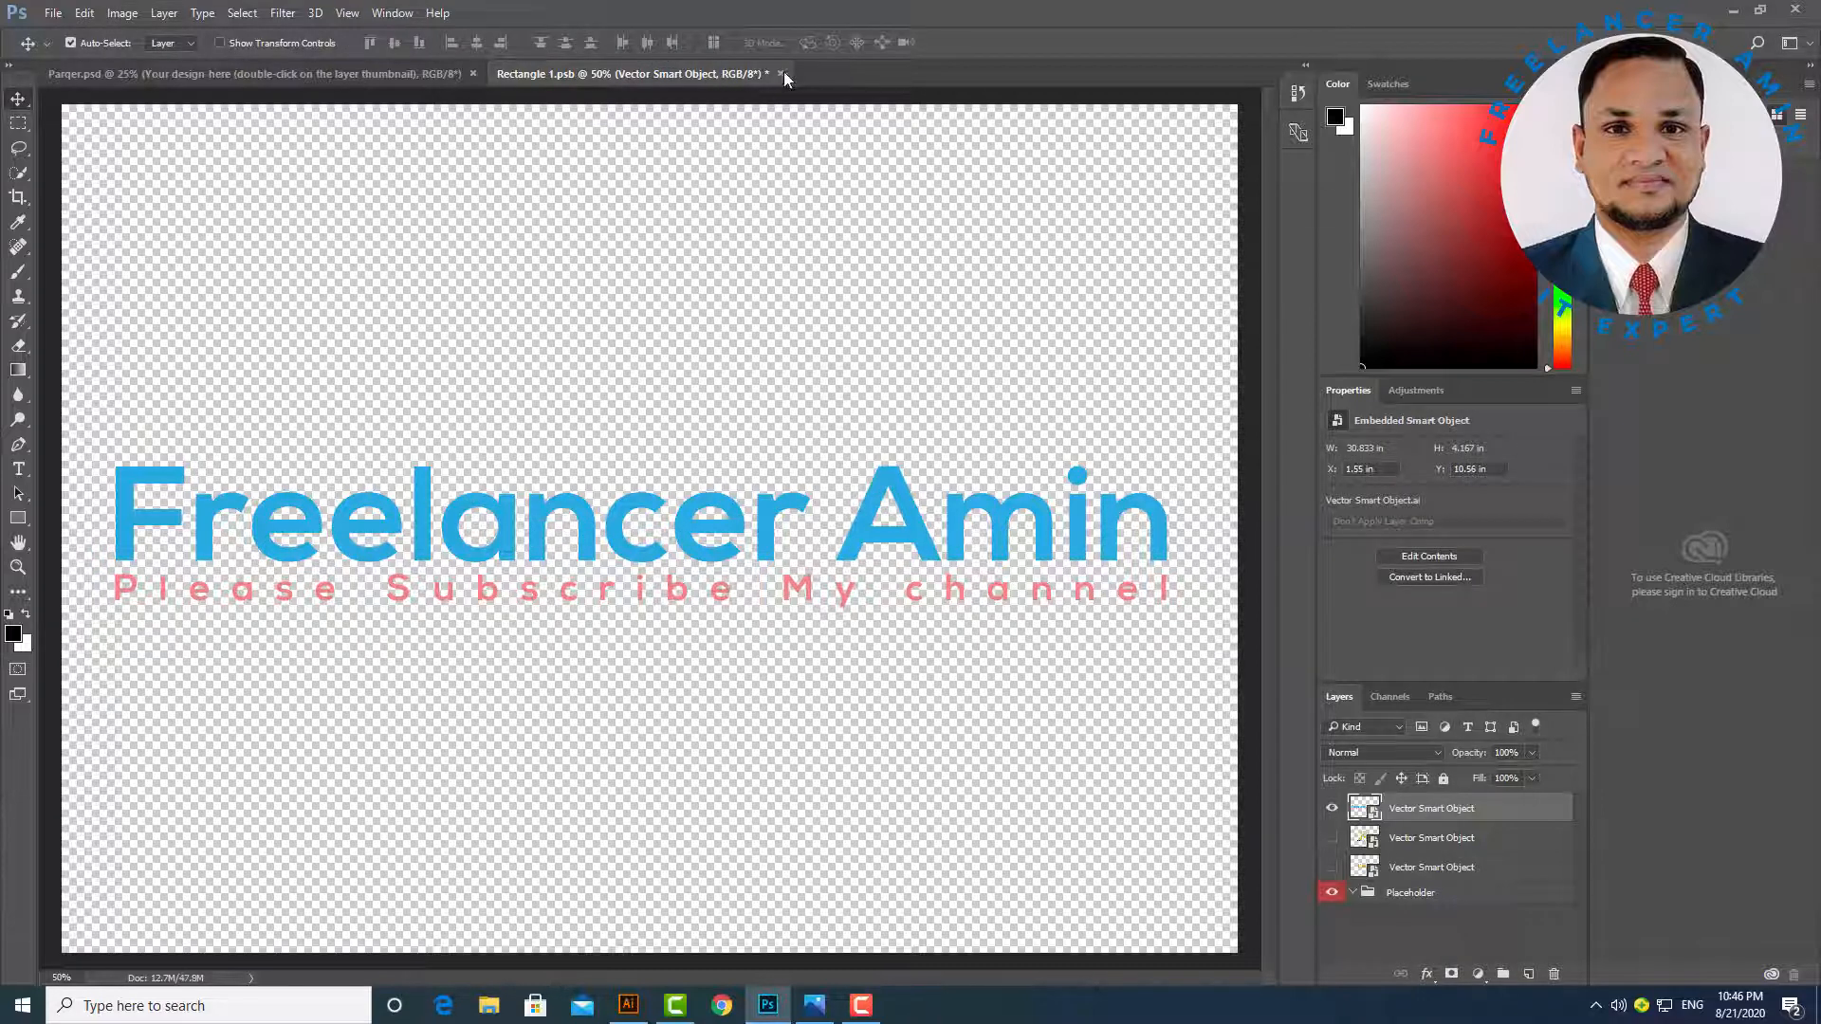
pyautogui.click(780, 73)
pyautogui.click(832, 380)
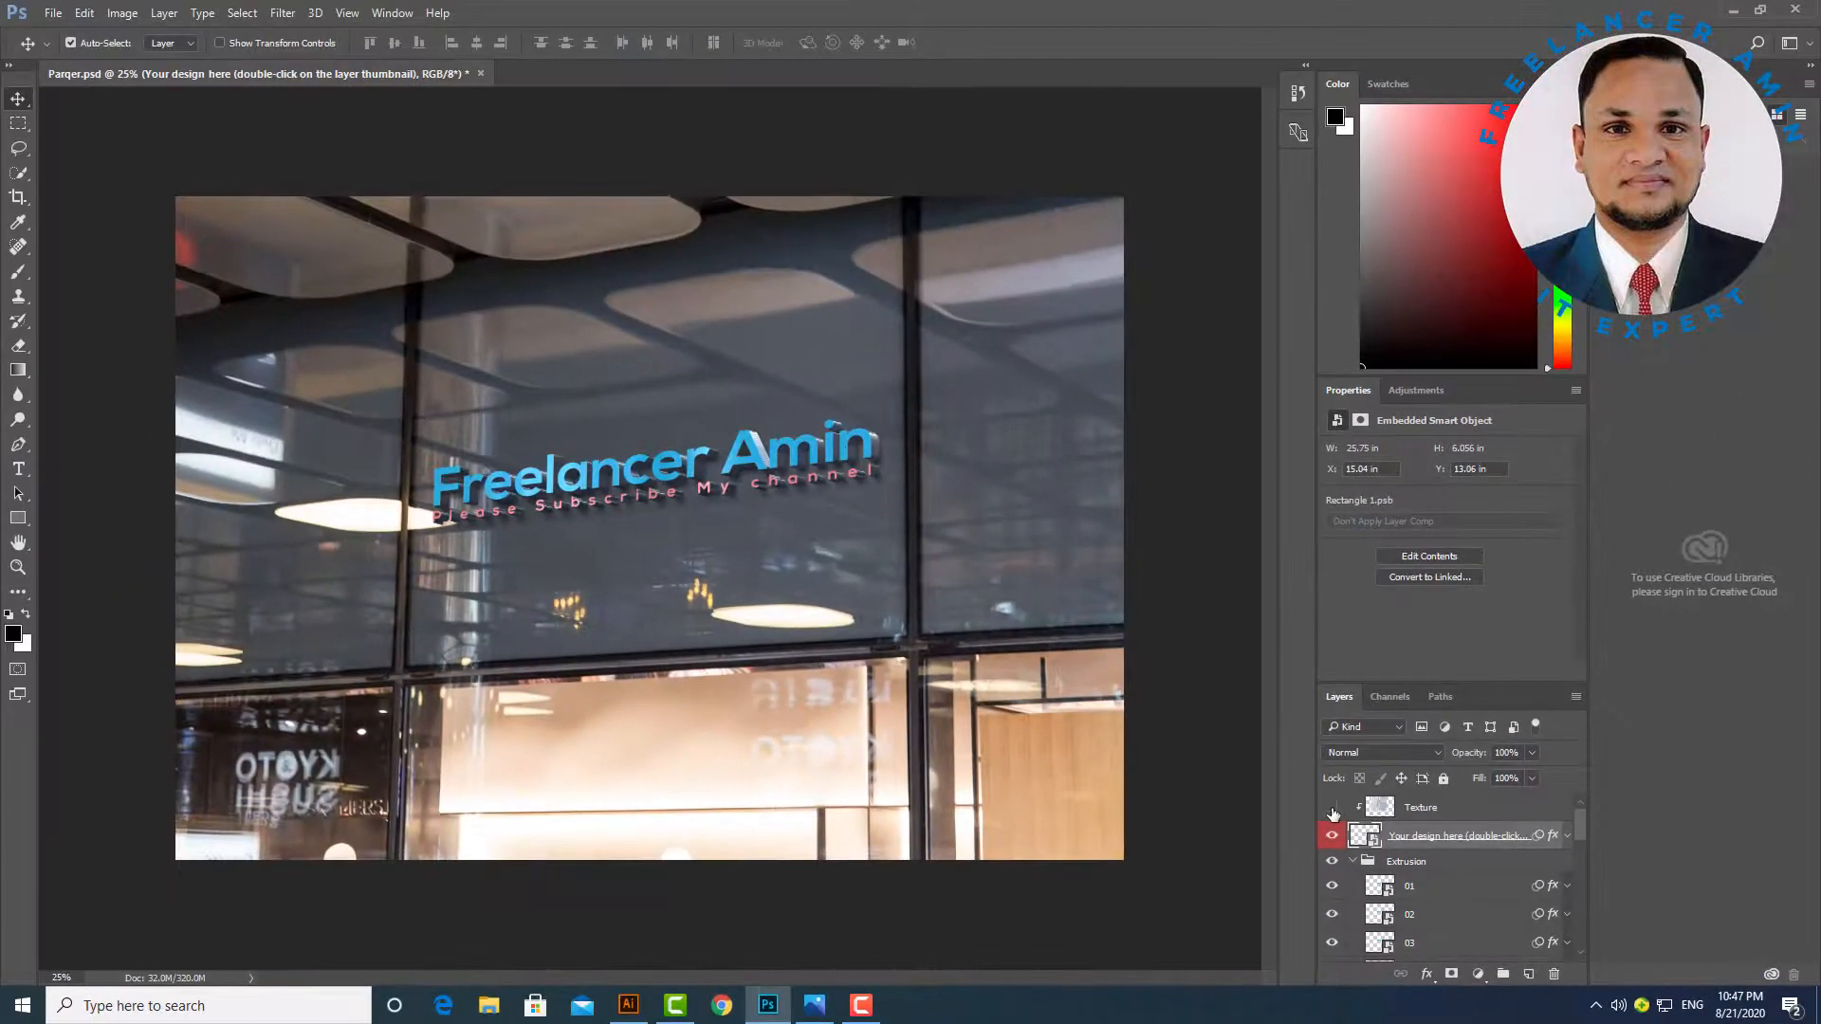
# Compare the logo with the Texture layer on and off, leaving Texture hidden to keep the logo's own colors.
pyautogui.click(1122, 568)
pyautogui.click(1331, 809)
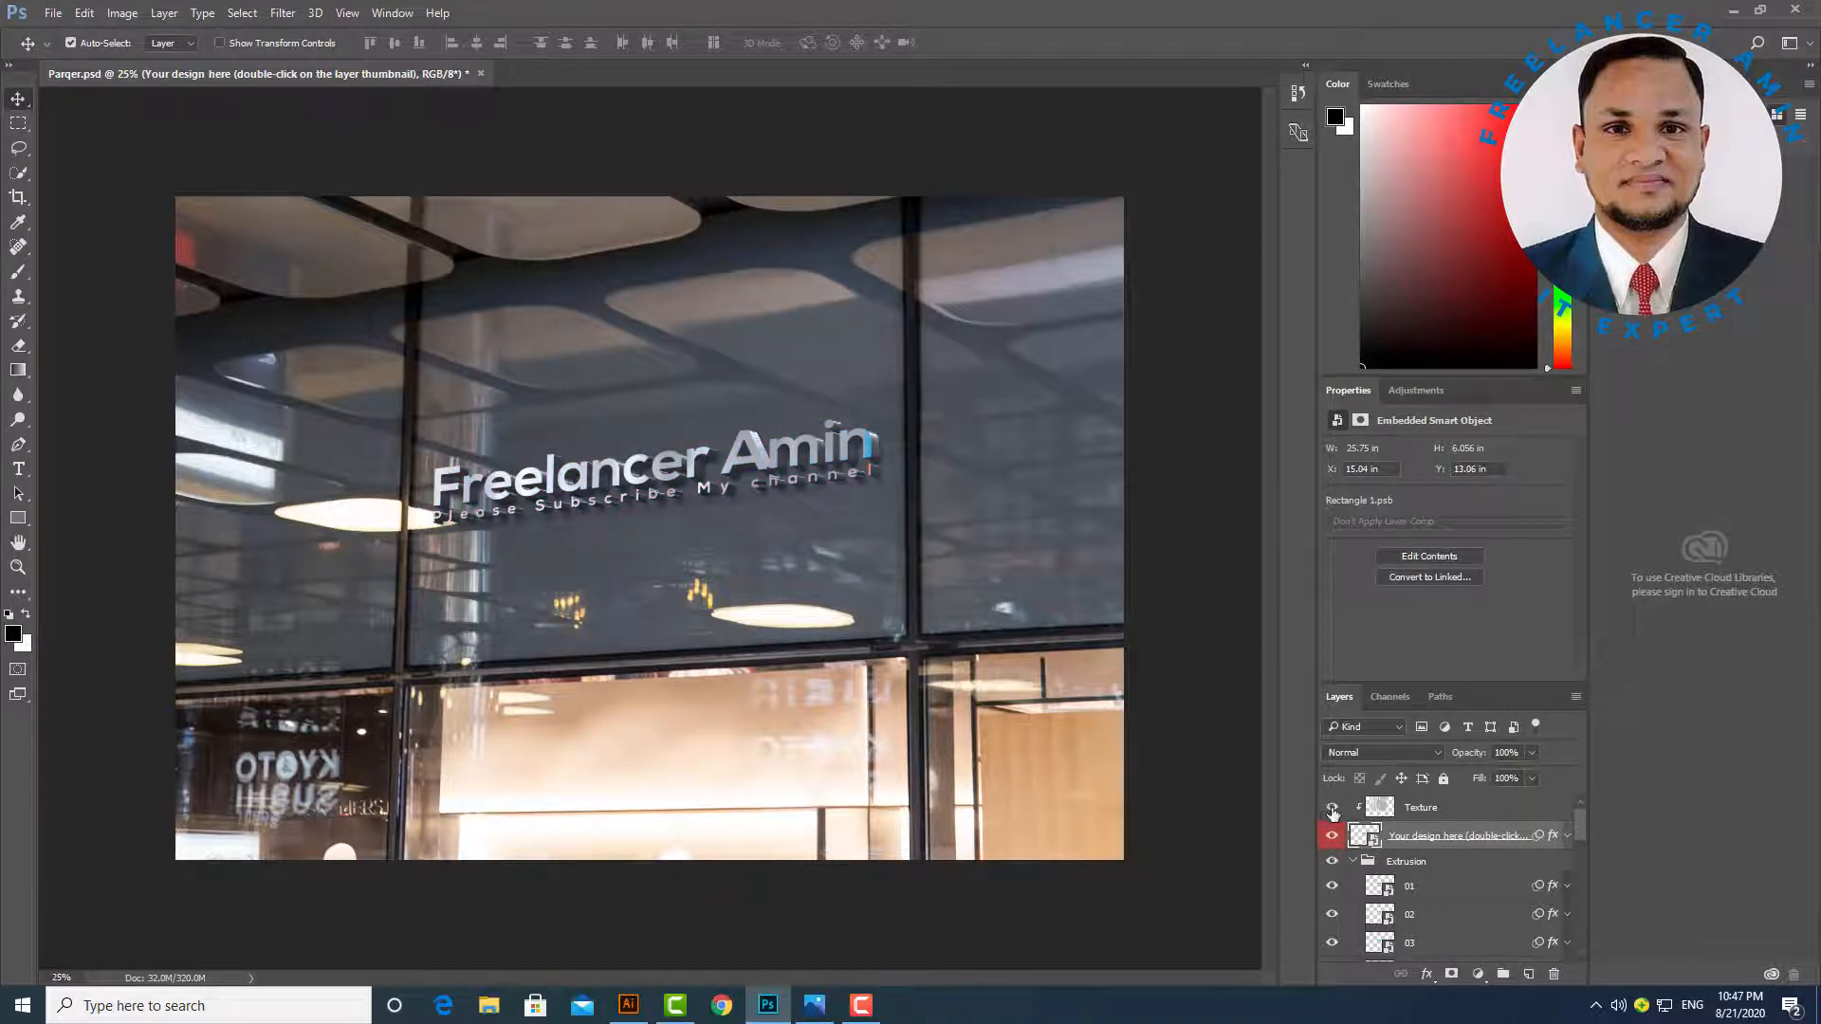
pyautogui.click(1332, 809)
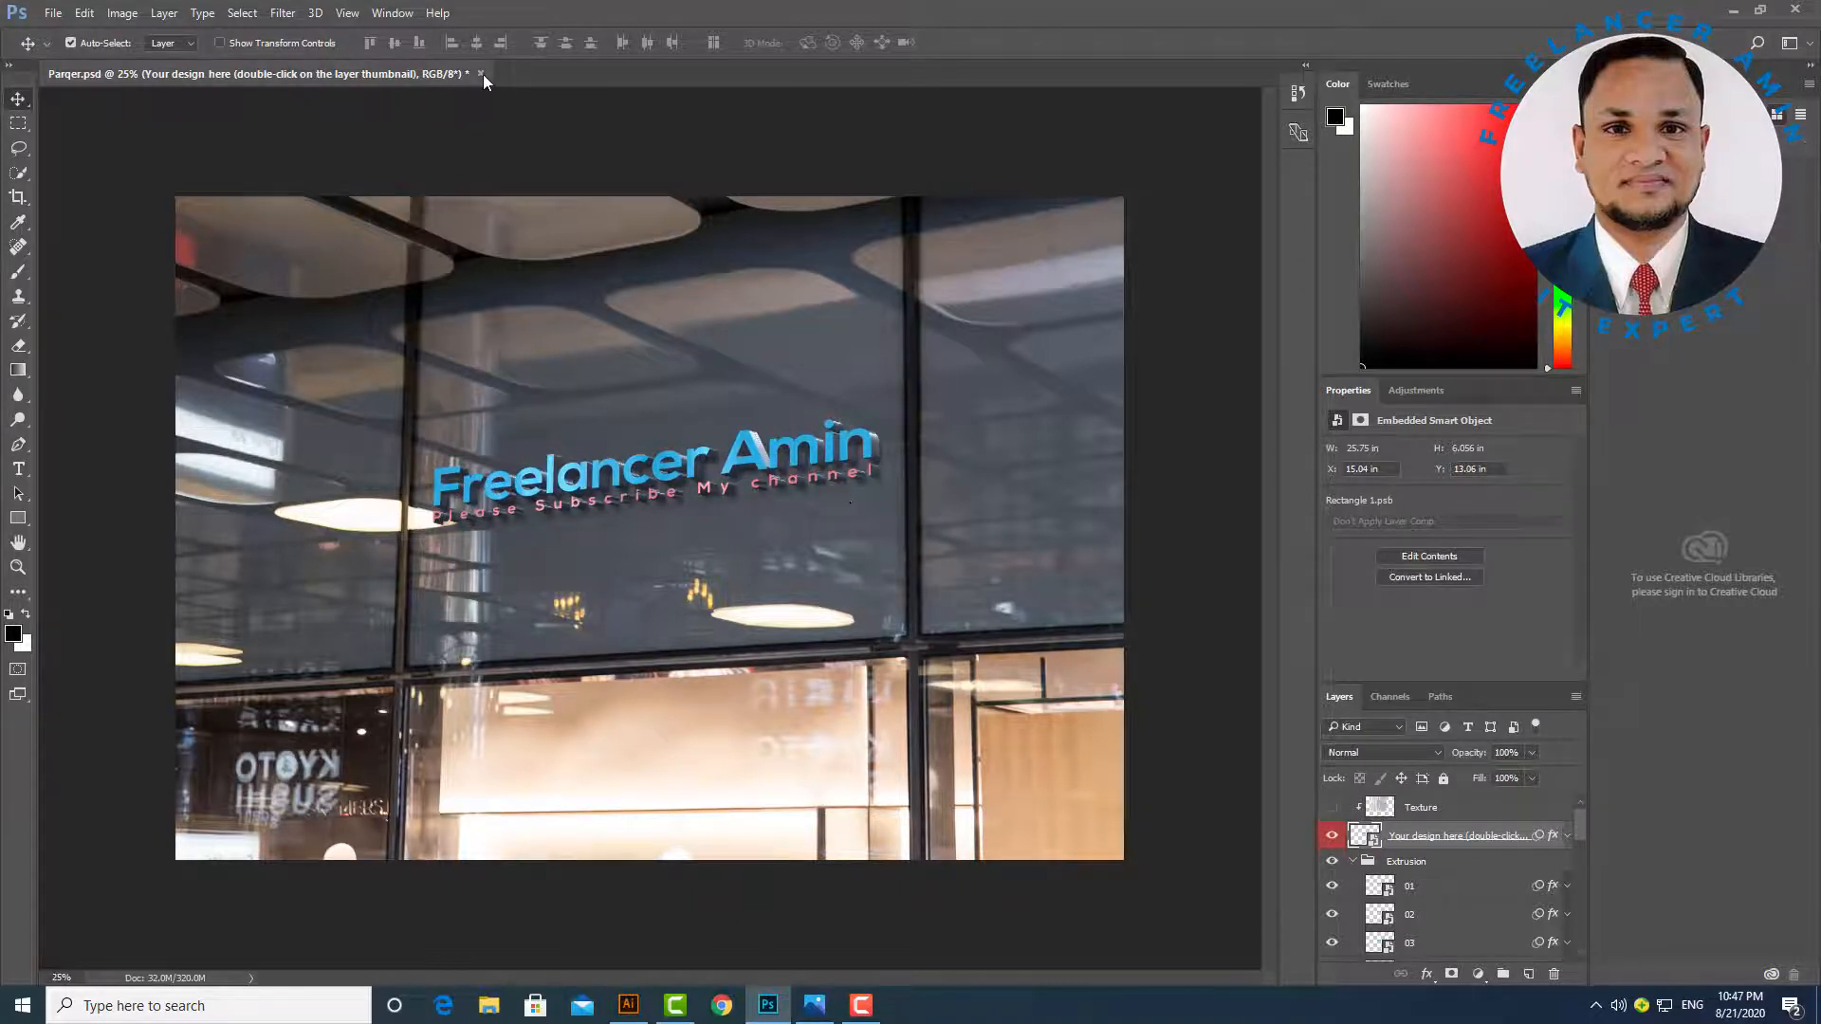
# Close Parqer.psd without saving and open the recent Mockup N002 - Wall Edition.psd without creating a library.
pyautogui.click(907, 380)
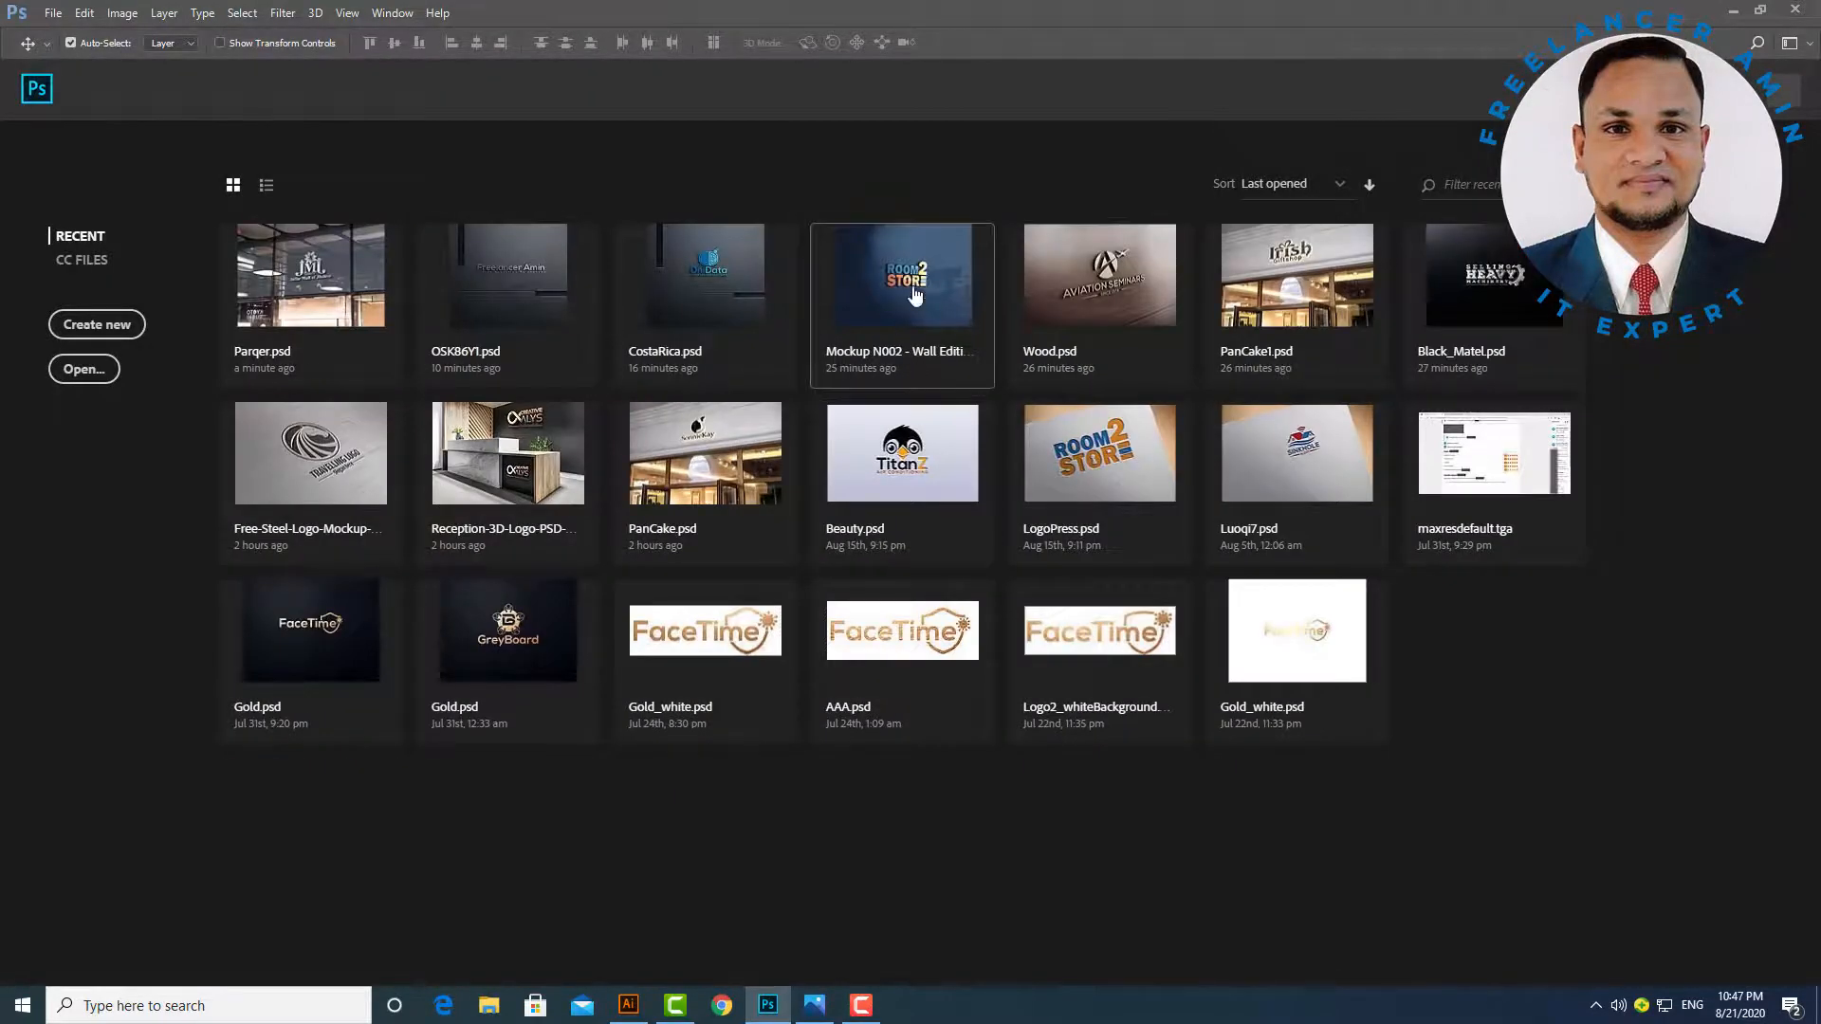
pyautogui.click(913, 294)
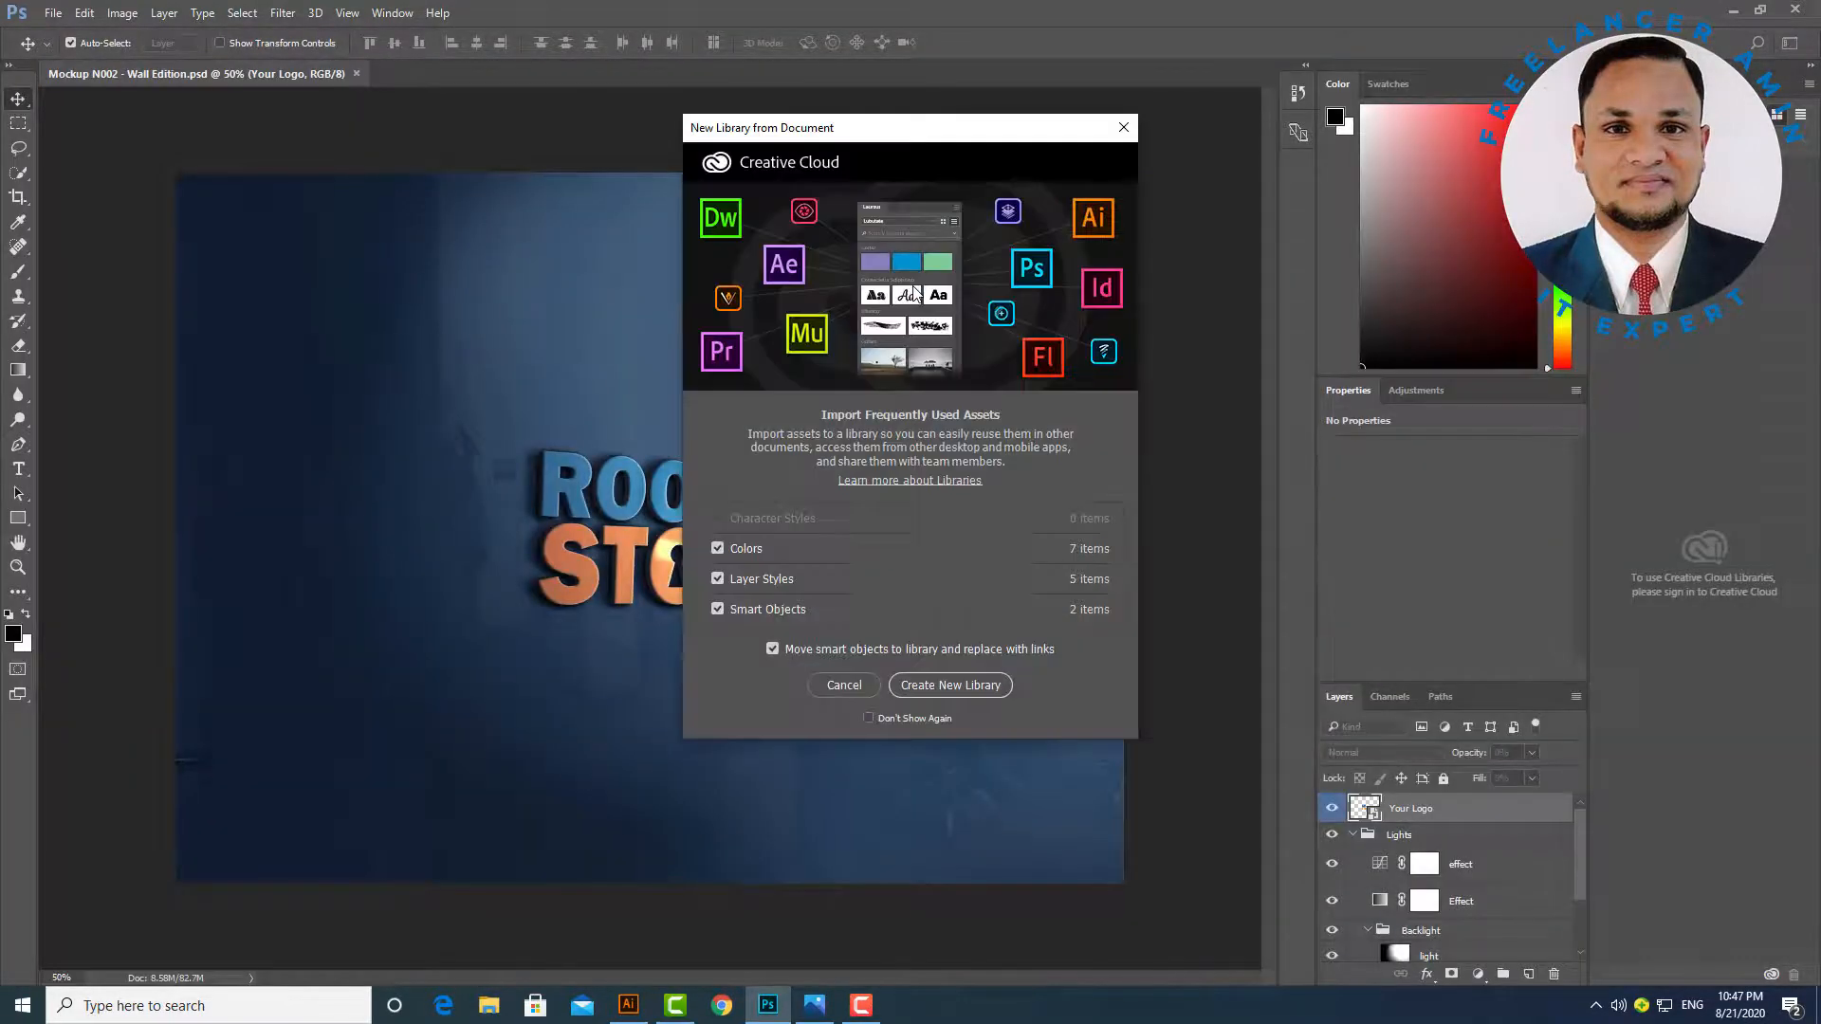
pyautogui.click(844, 686)
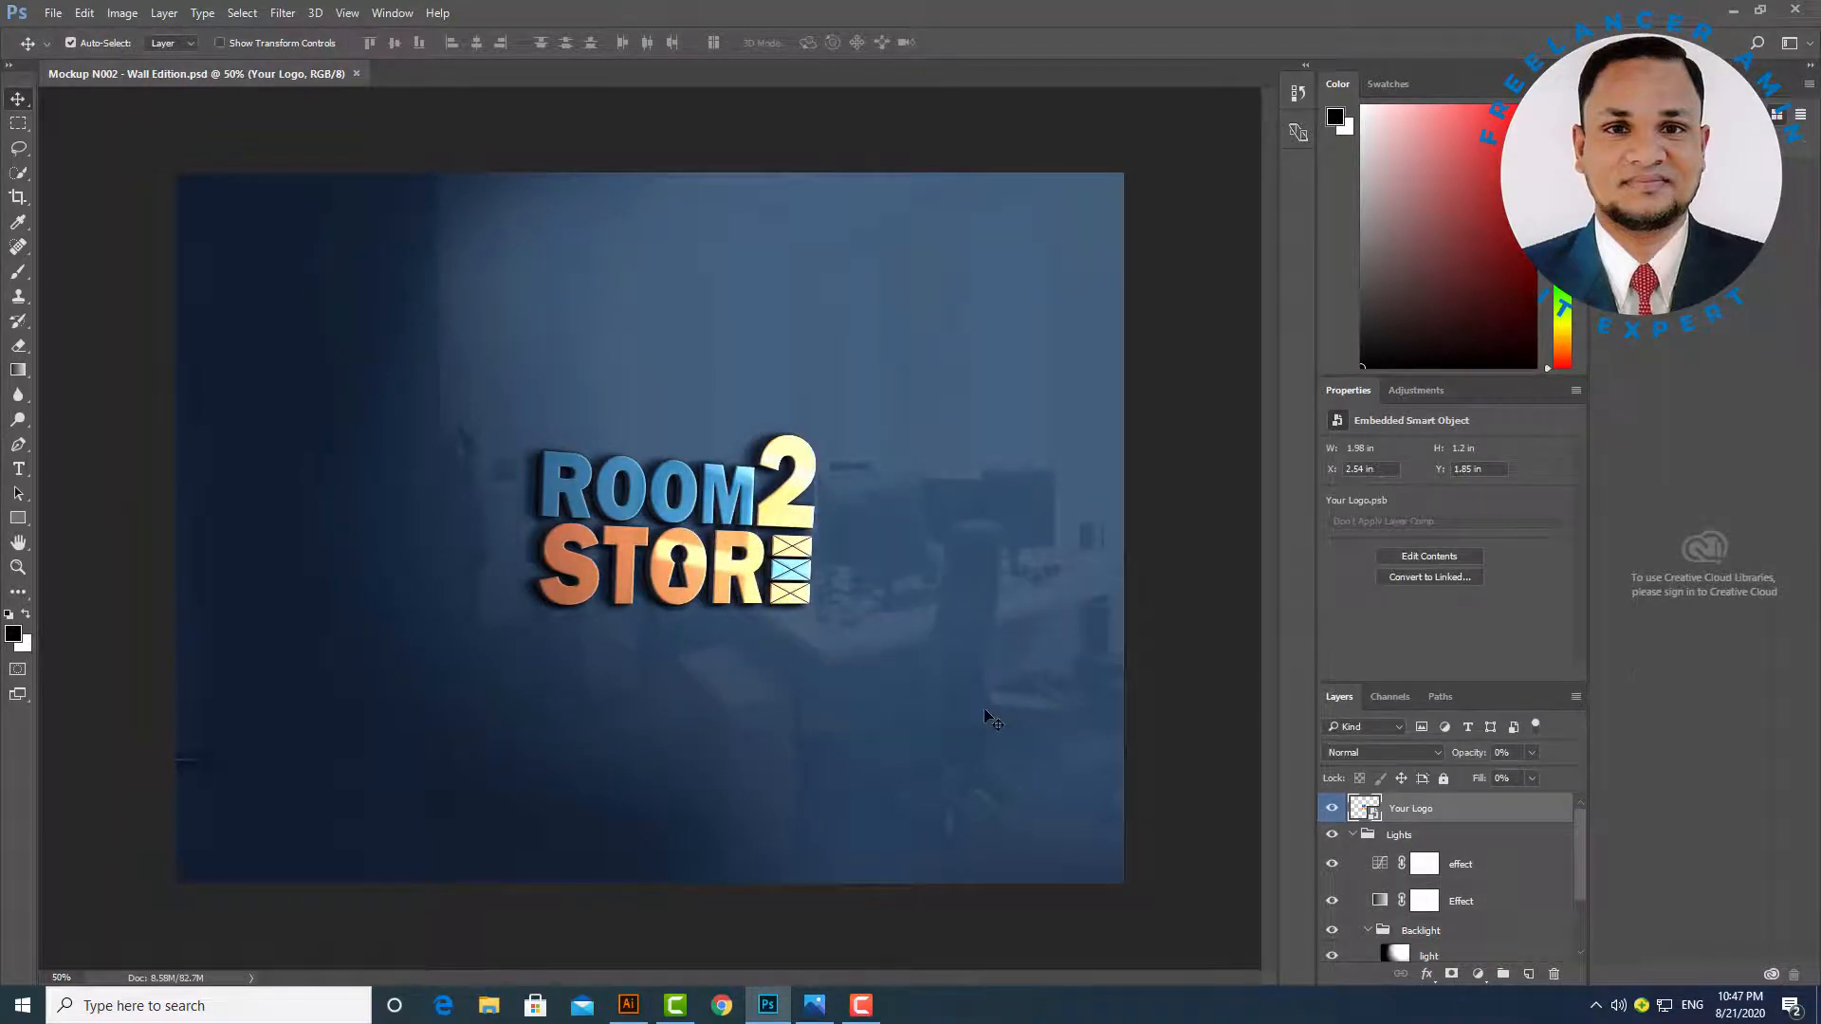
# Open the contents of the Your Logo smart object and hide the existing logo layer.
pyautogui.doubleClick(1367, 808)
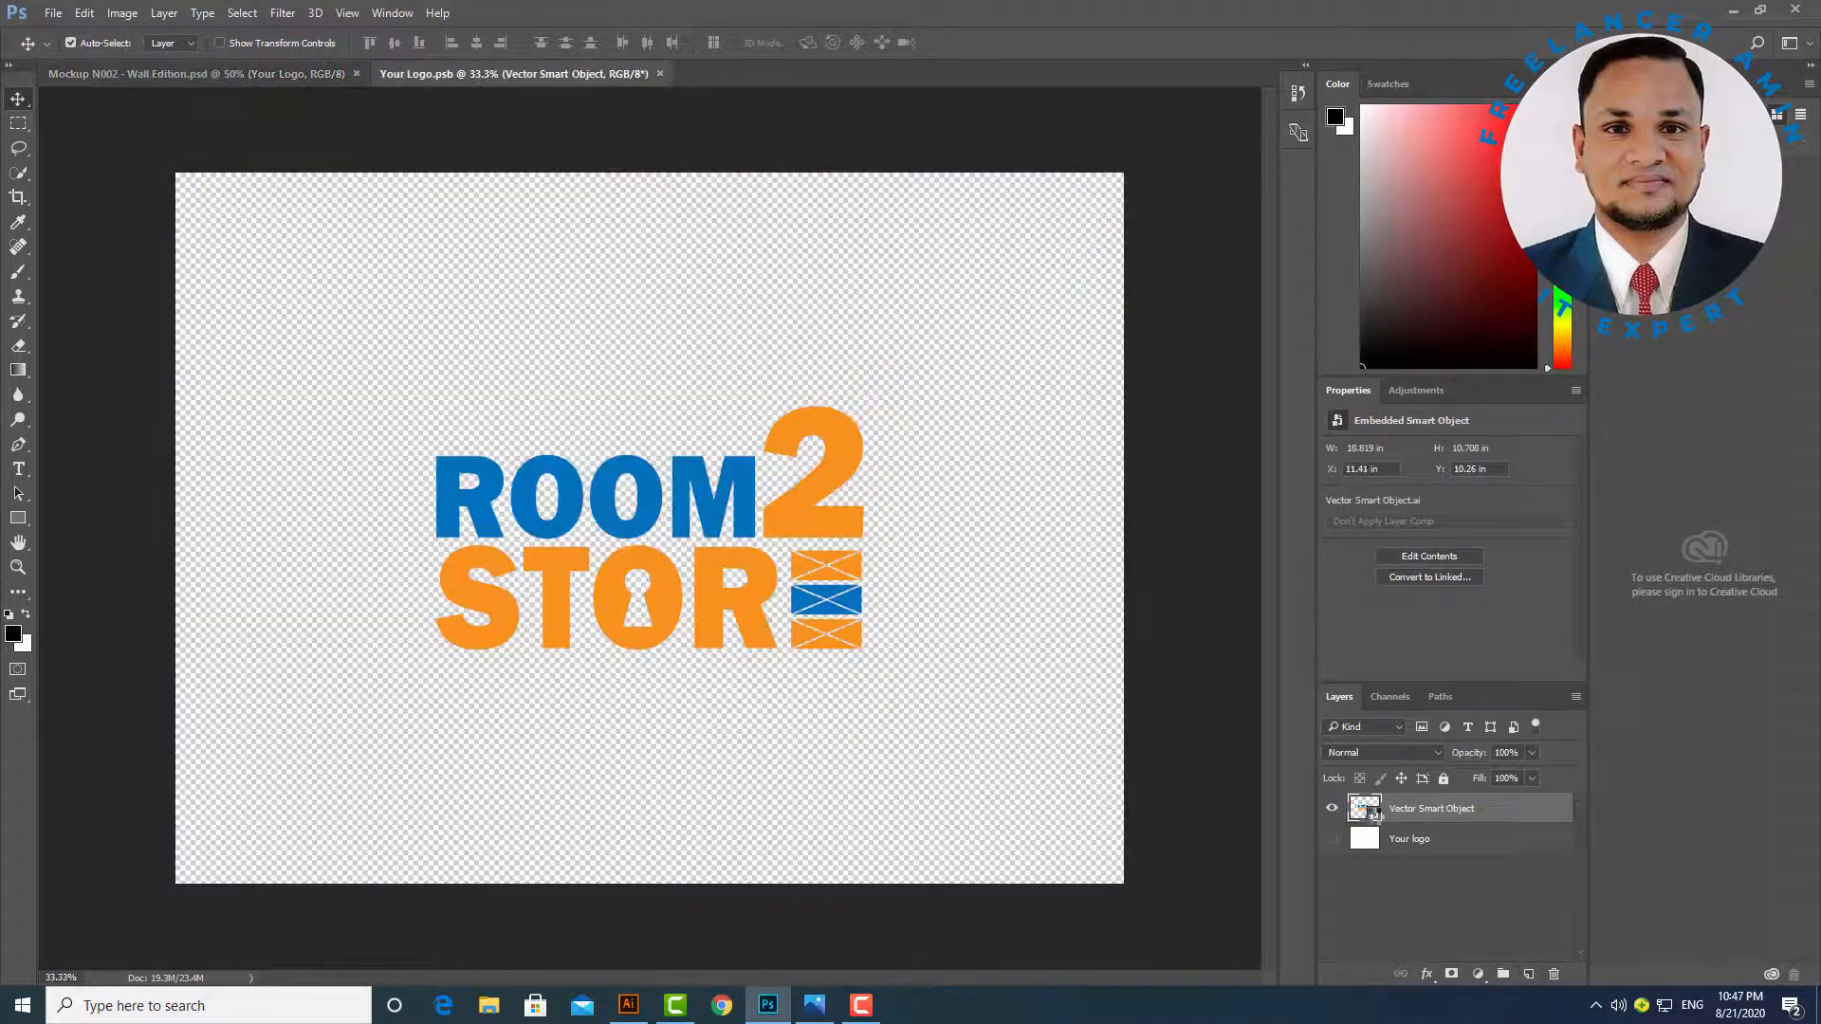
pyautogui.click(1334, 811)
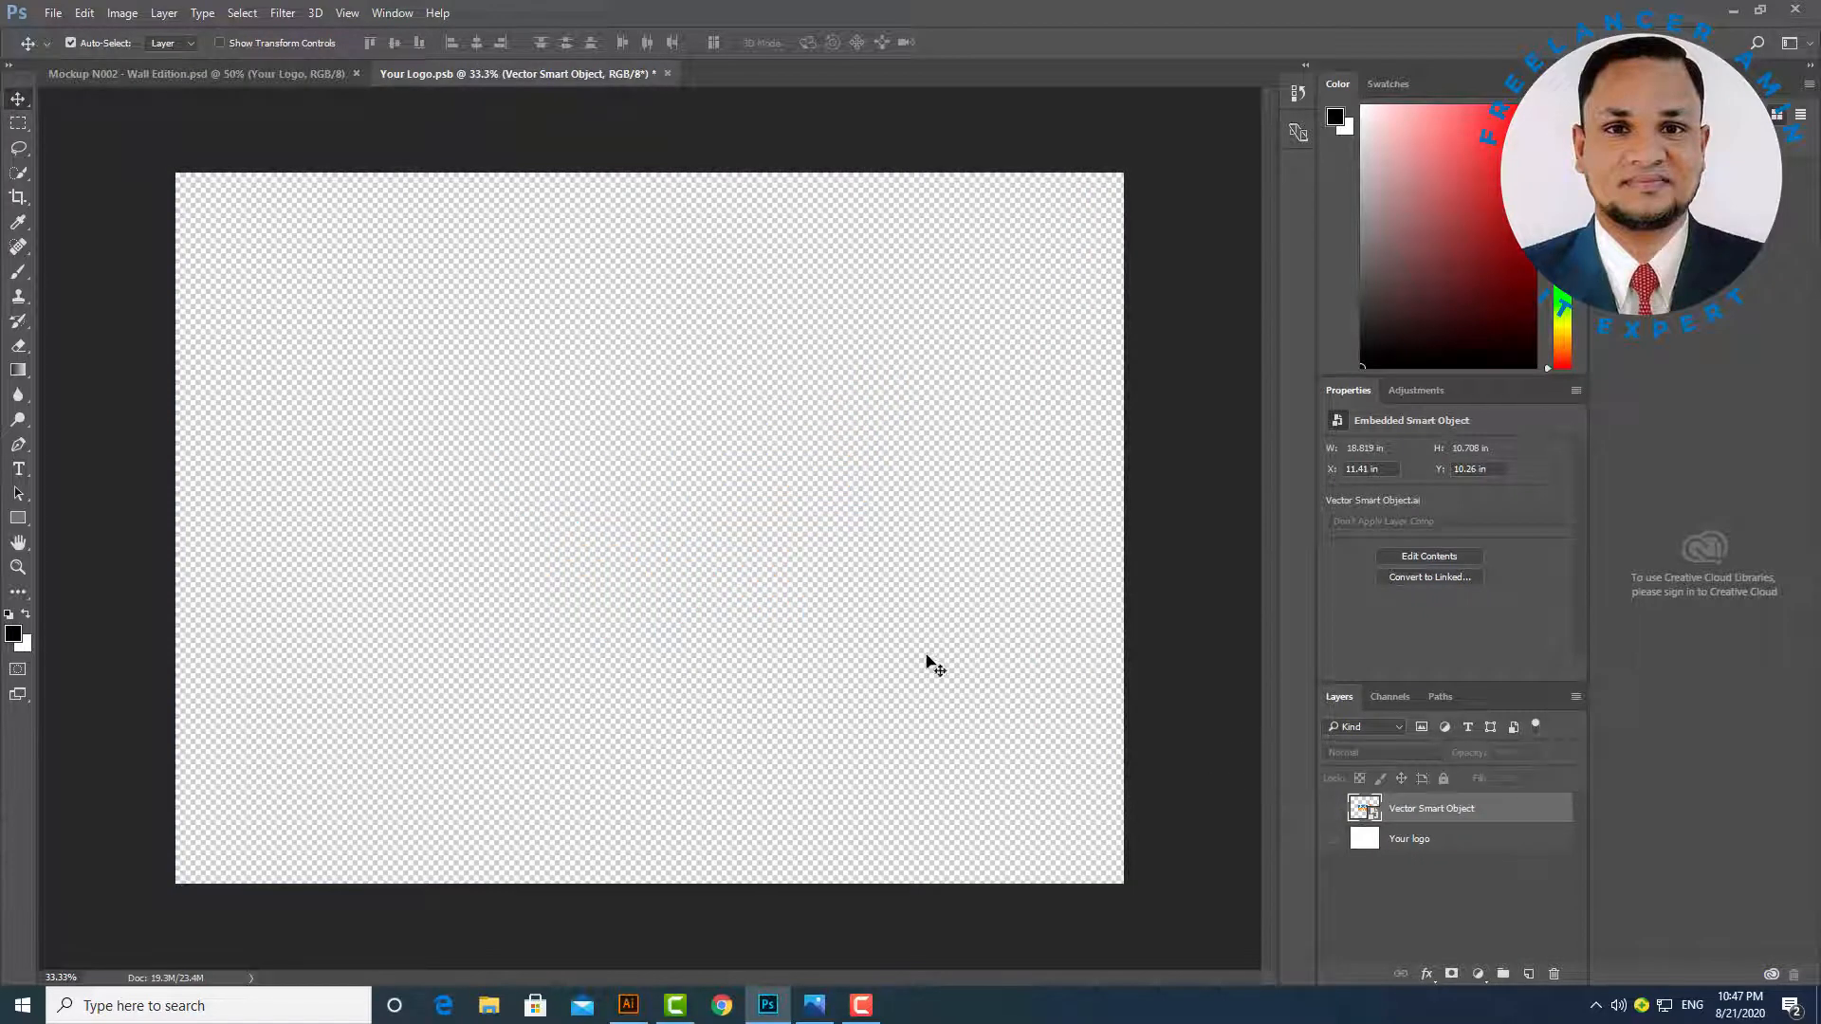
pyautogui.click(707, 637)
# Paste the text logo as a smart object, enlarge it to about 34.2 in wide, and save and close Your Logo.psb.
pyautogui.hotkey('ctrl', 'v')
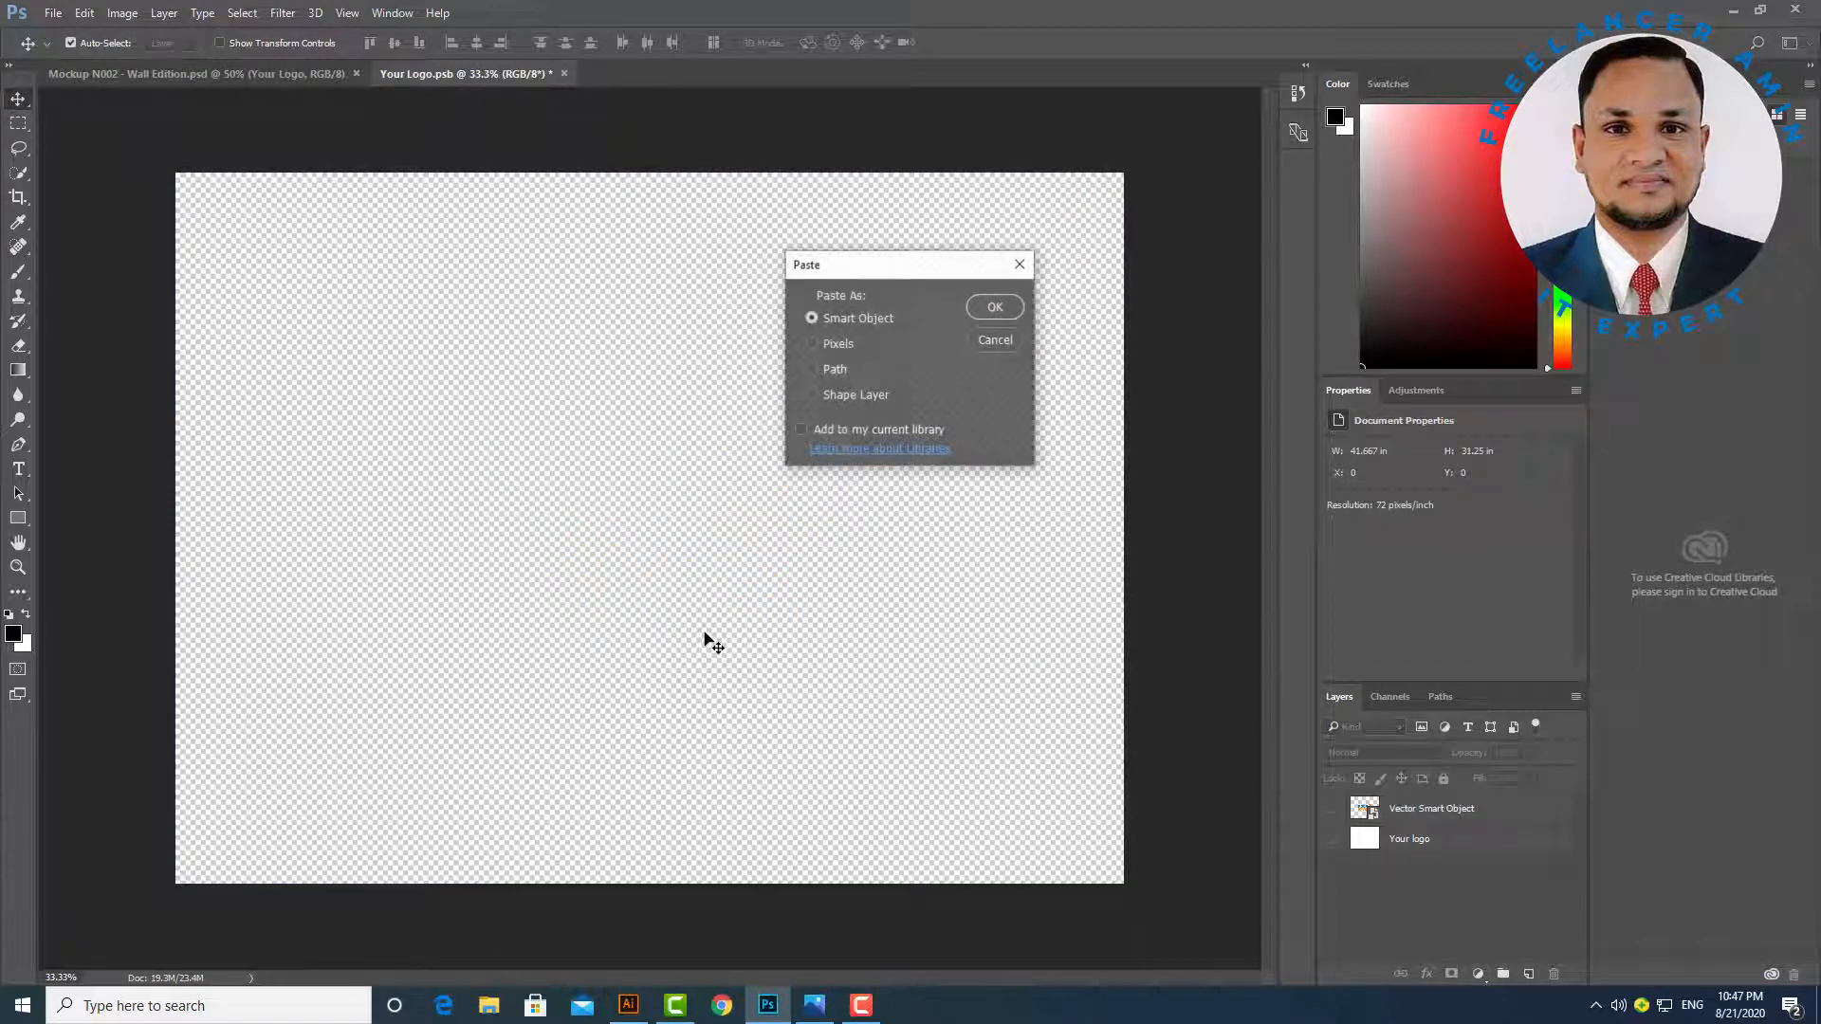
pyautogui.click(996, 311)
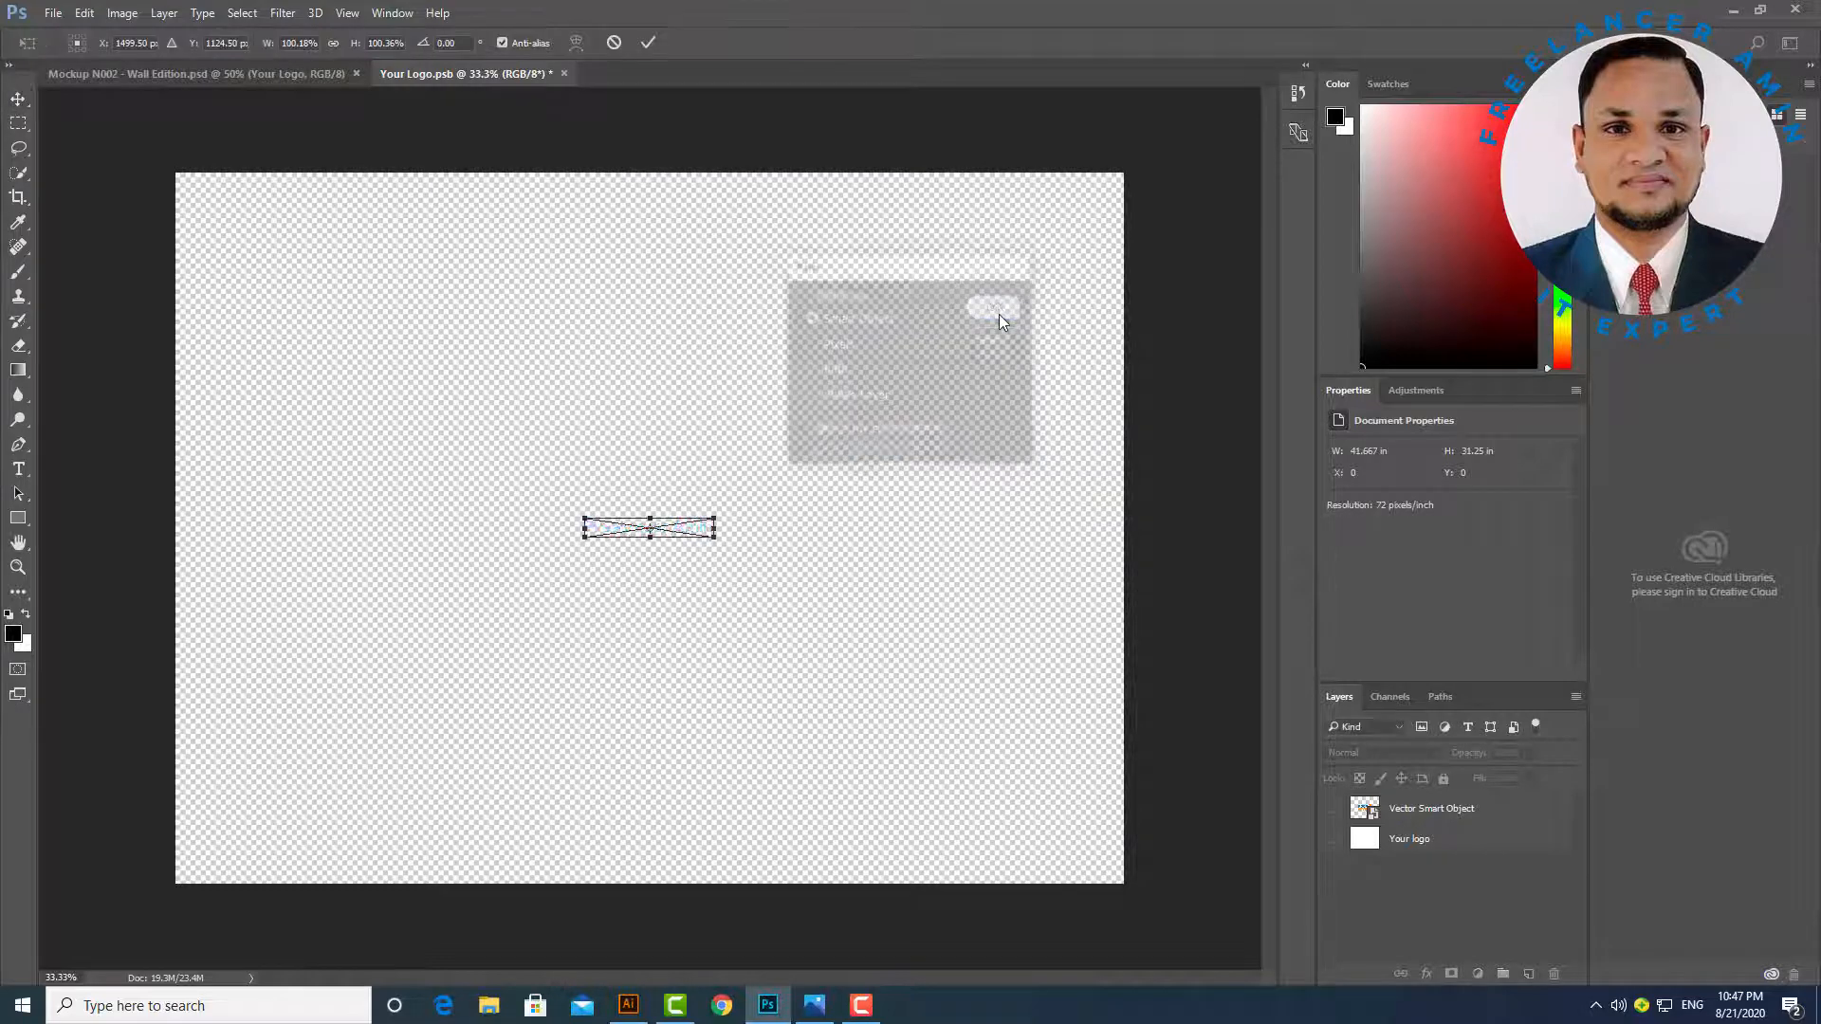
pyautogui.click(650, 43)
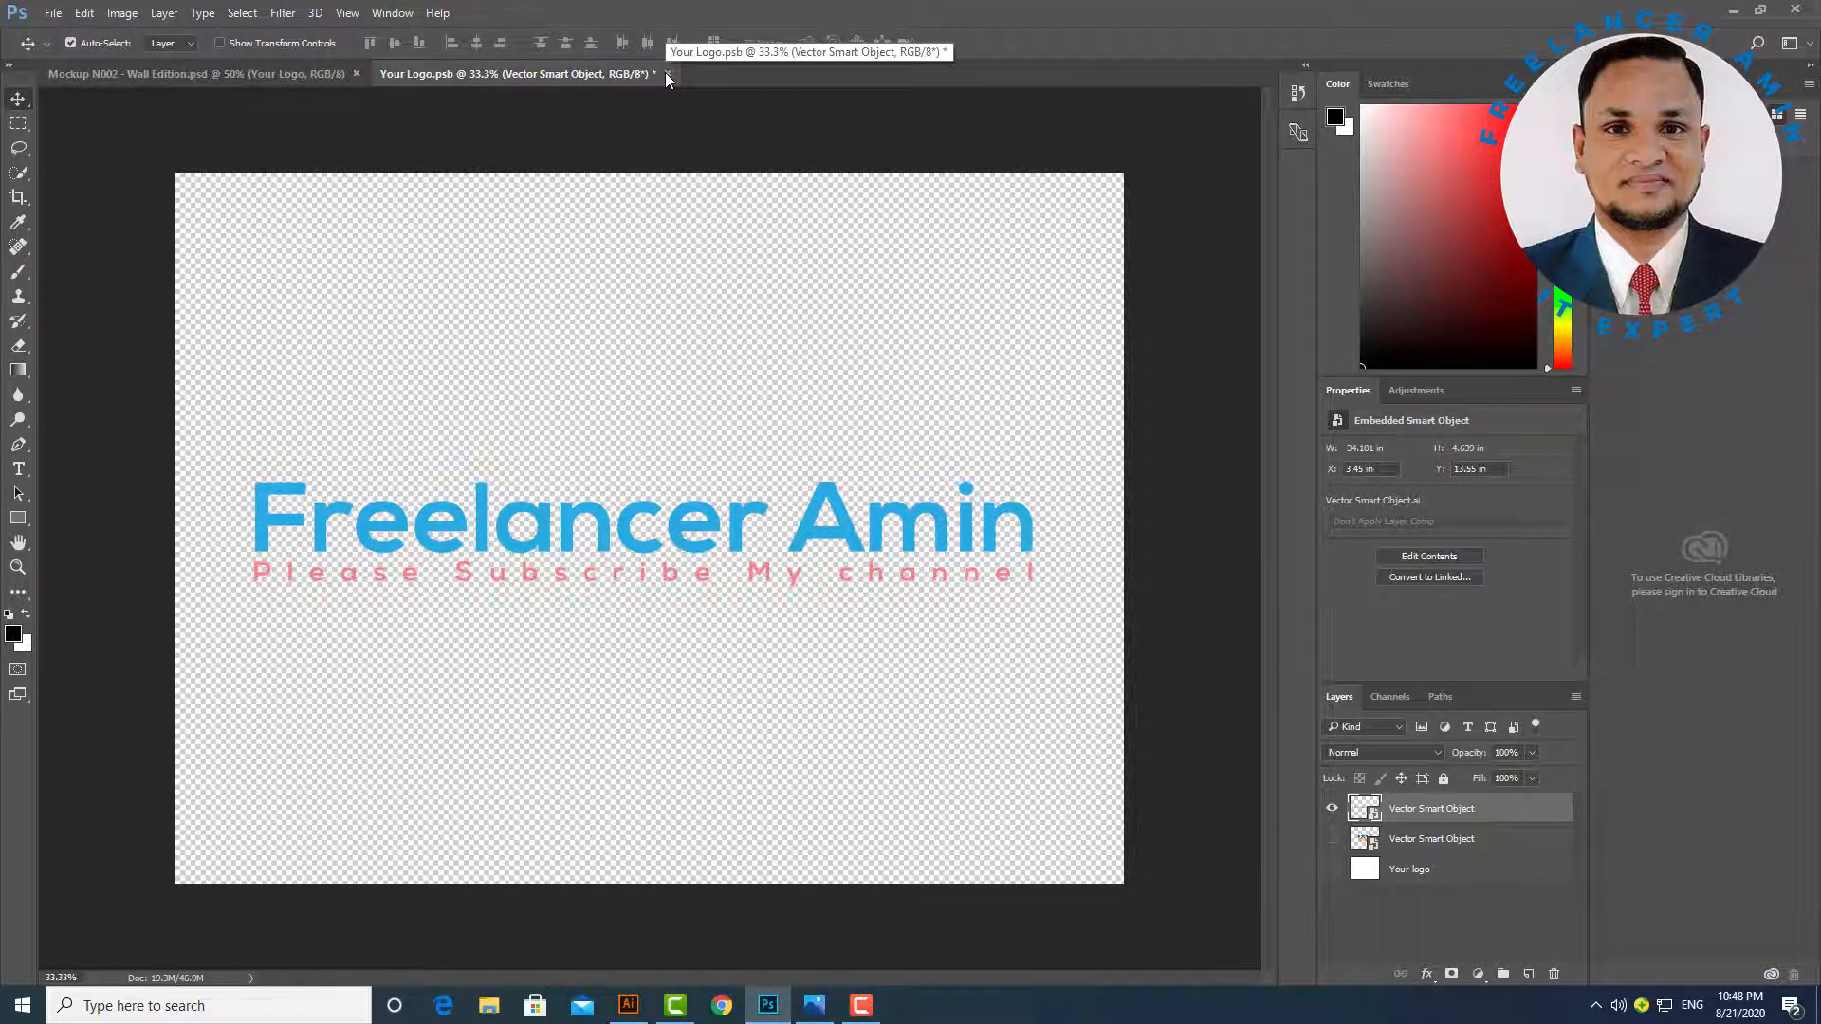
pyautogui.click(667, 74)
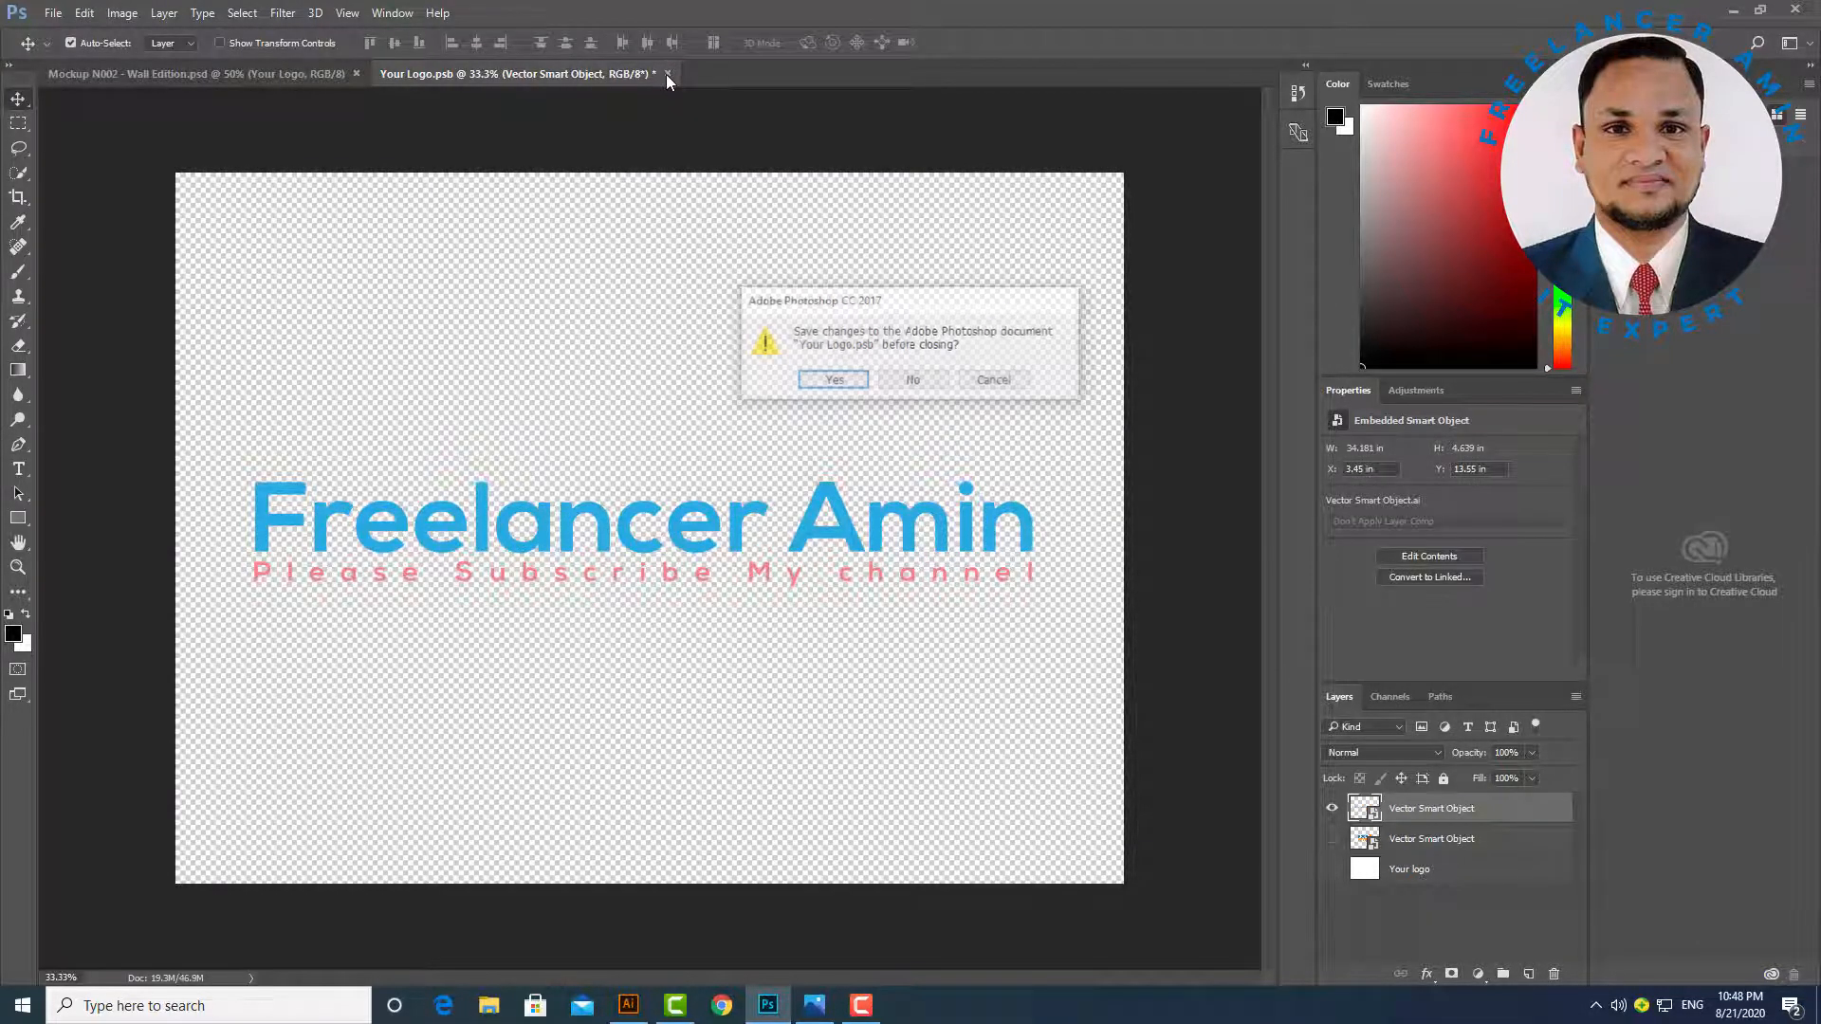
pyautogui.click(813, 383)
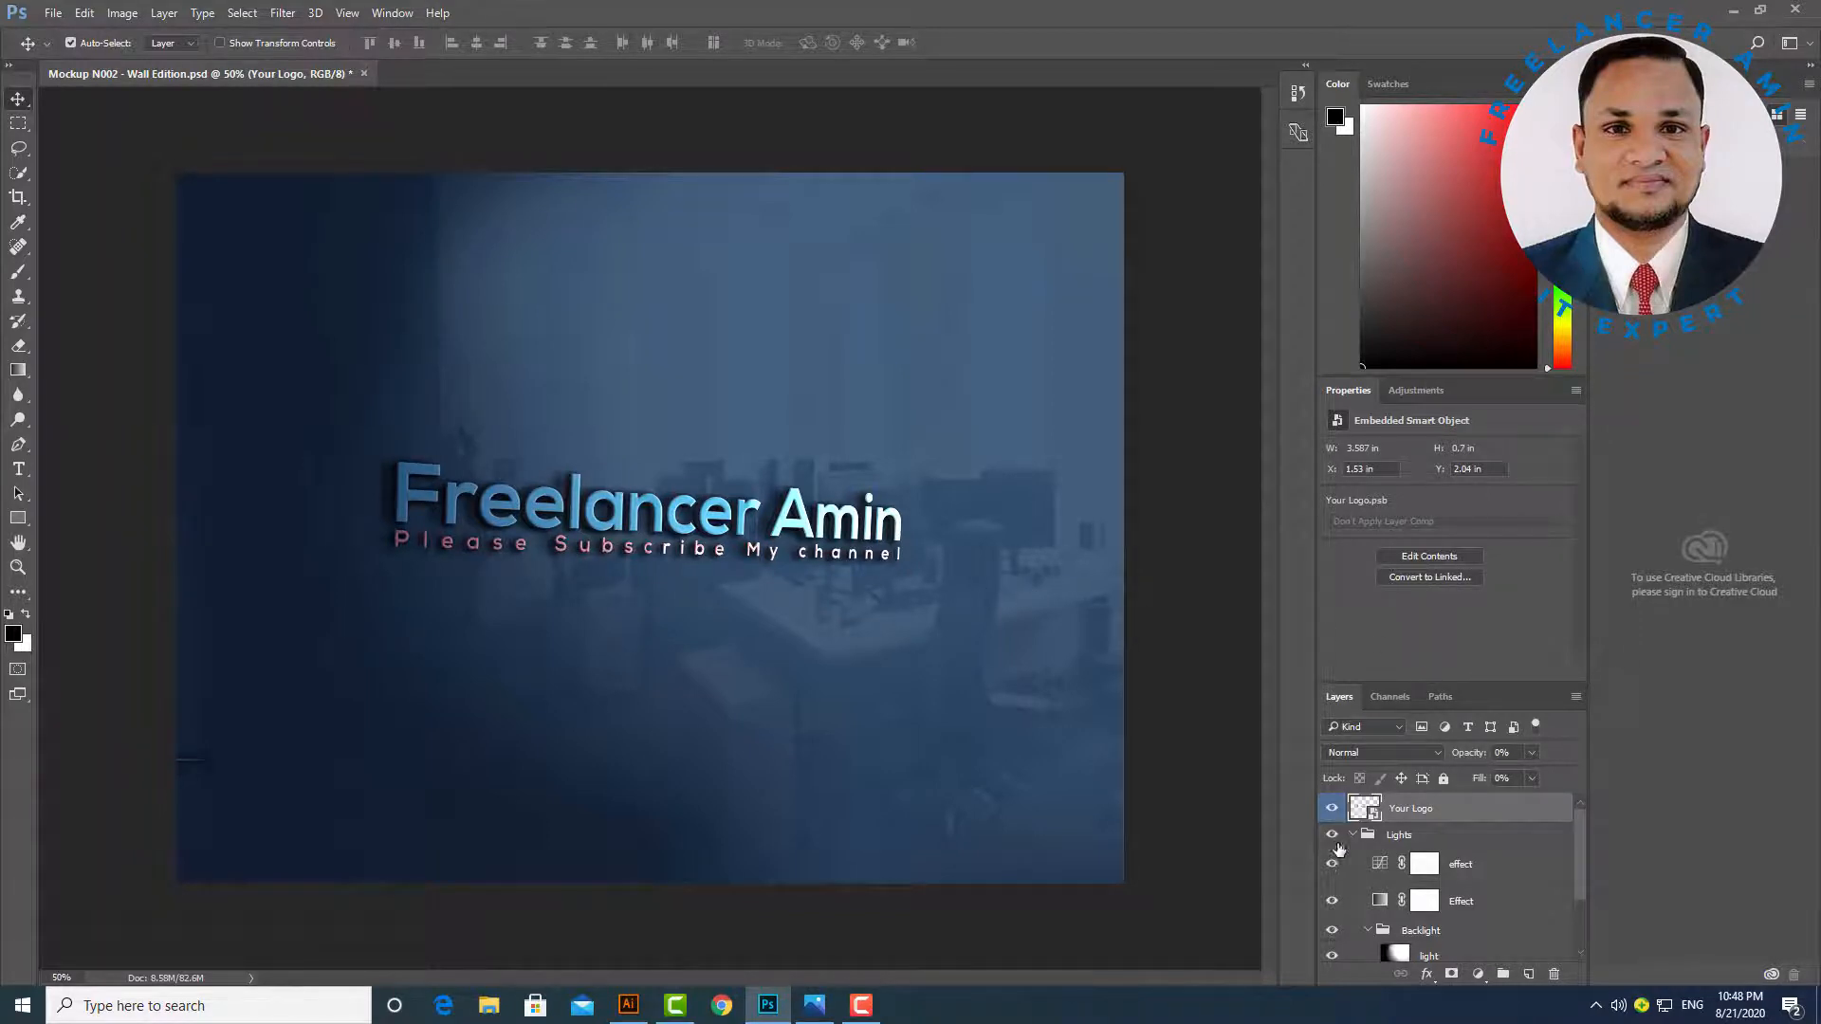
# Expand the Effects group and hide the effect layer clipped to the Logo layer.
pyautogui.moveTo(1582, 839); pyautogui.dragTo(1578, 871)
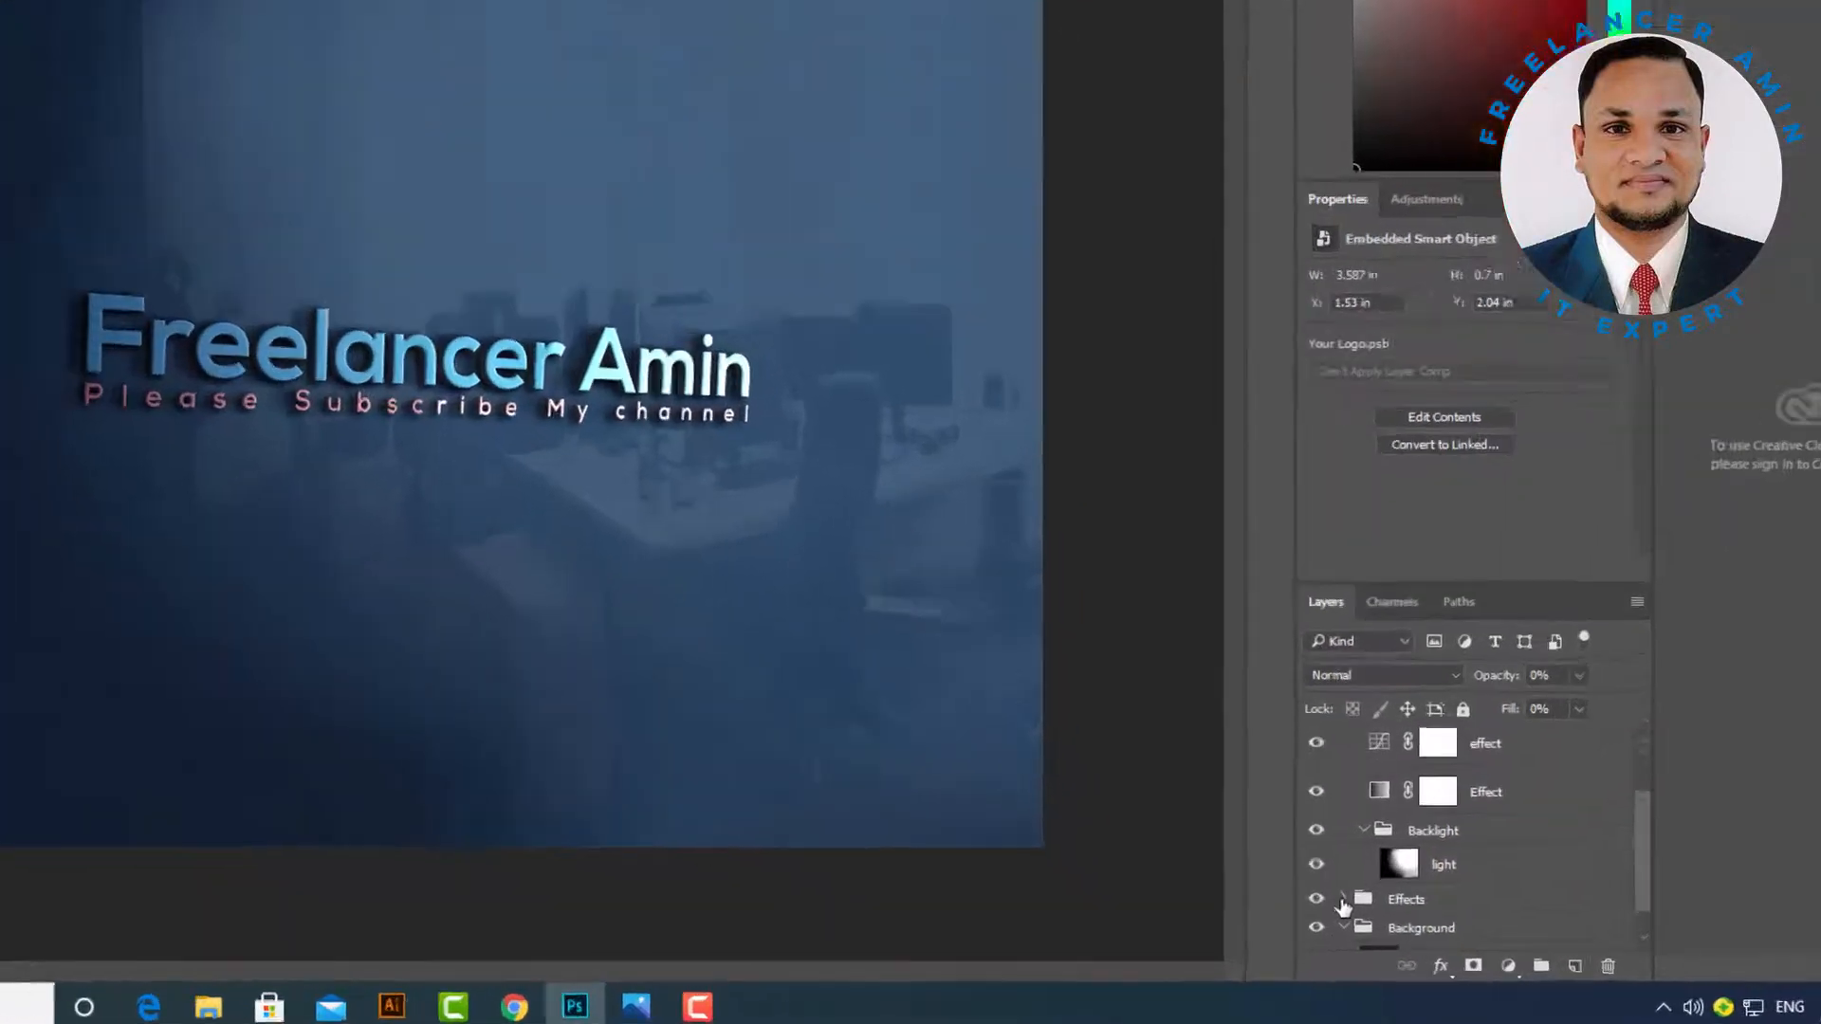
pyautogui.click(1342, 900)
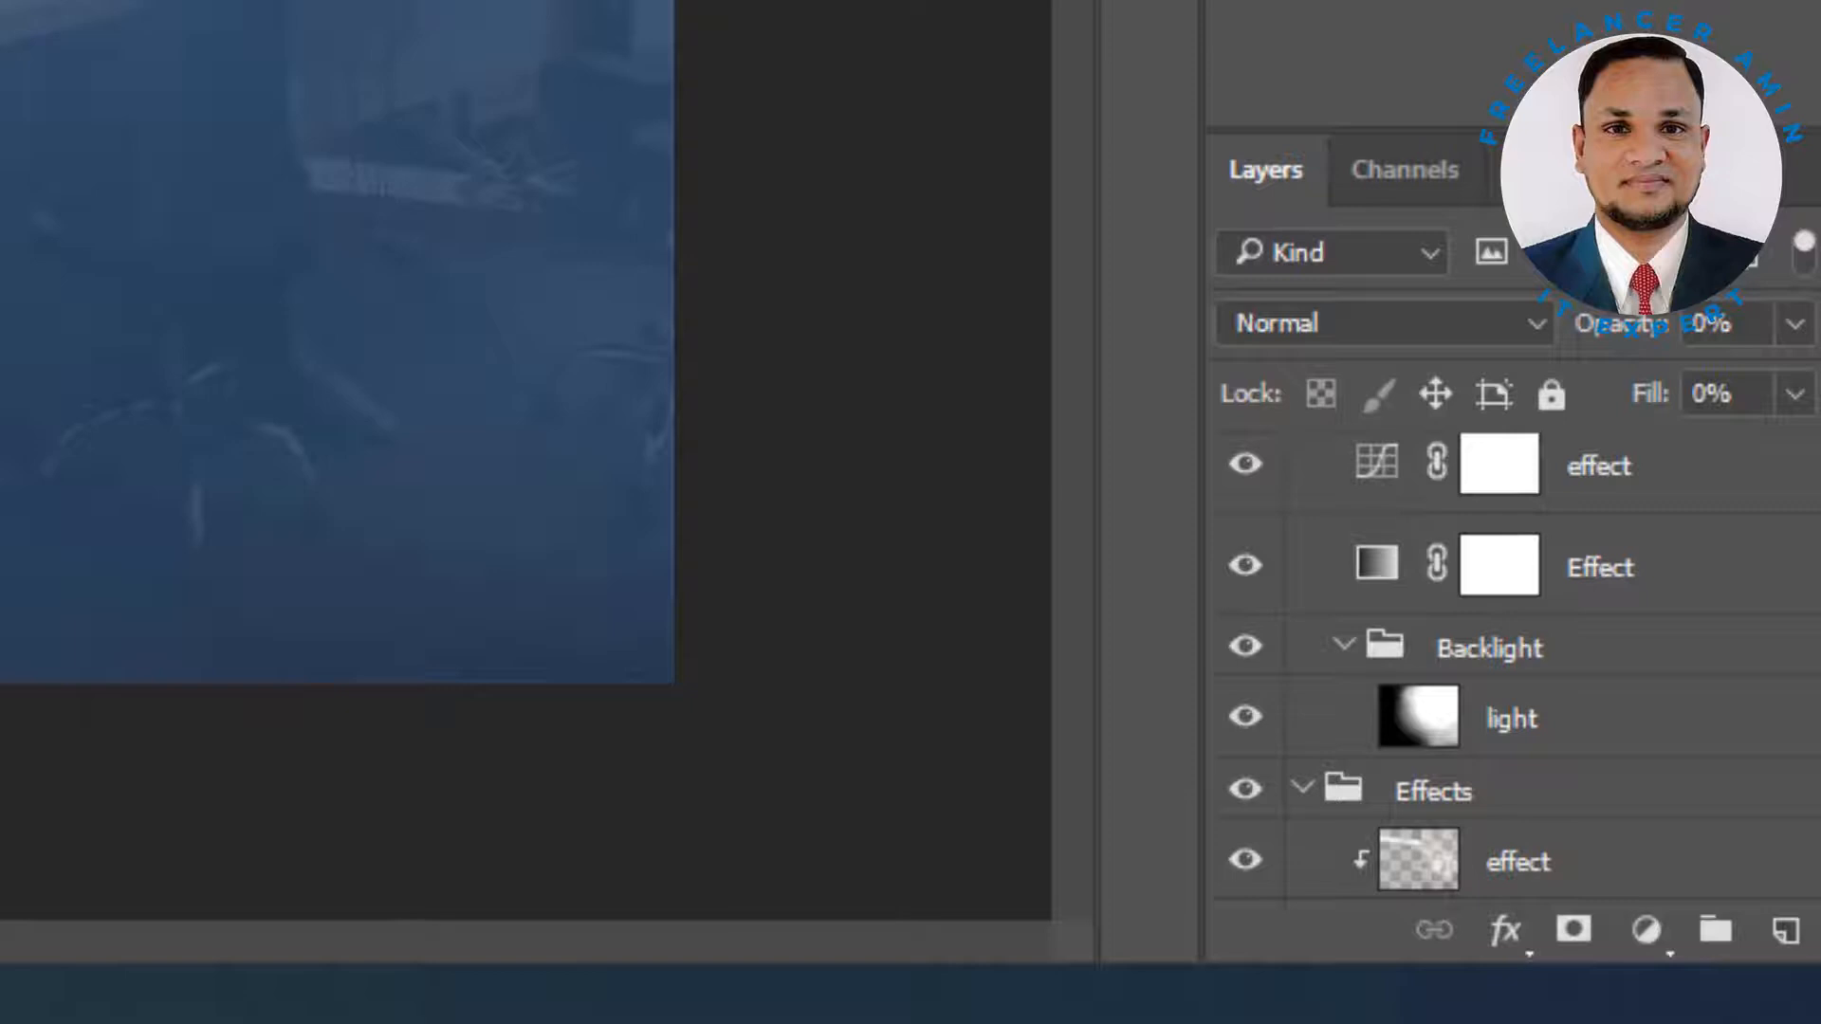
pyautogui.scroll(-3, 1518, 669)
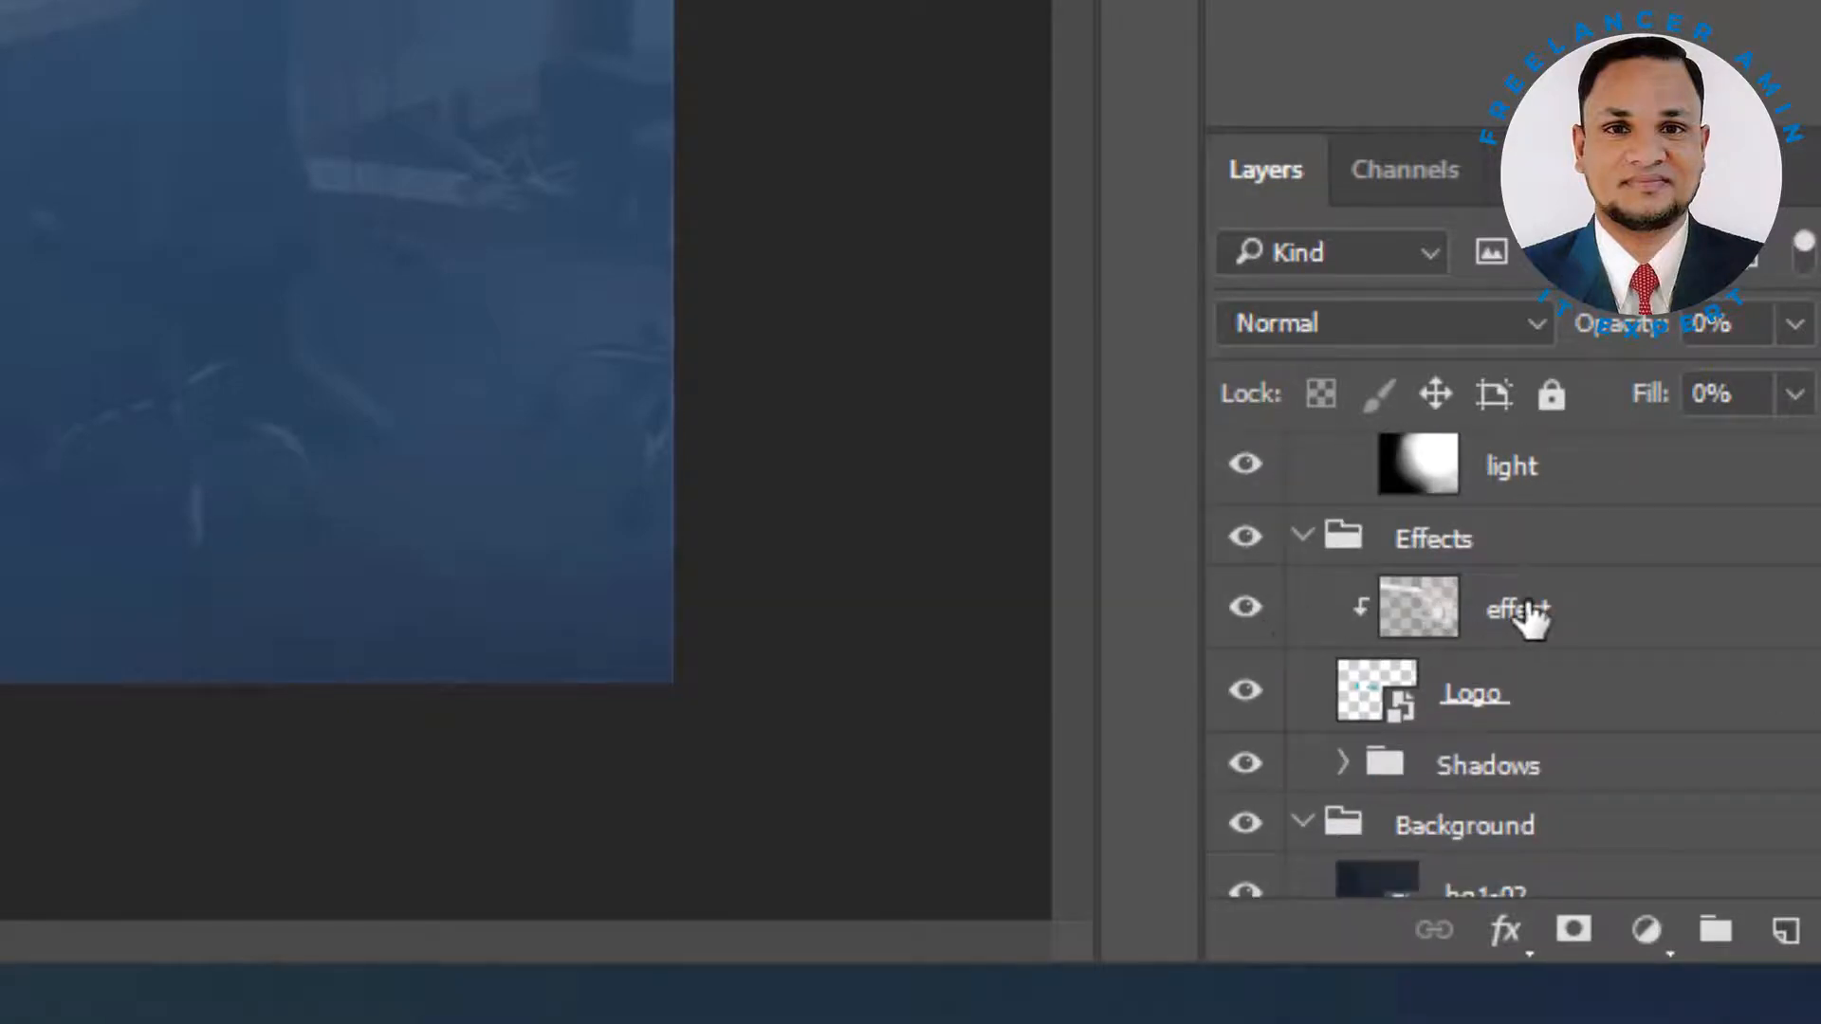
pyautogui.click(1246, 612)
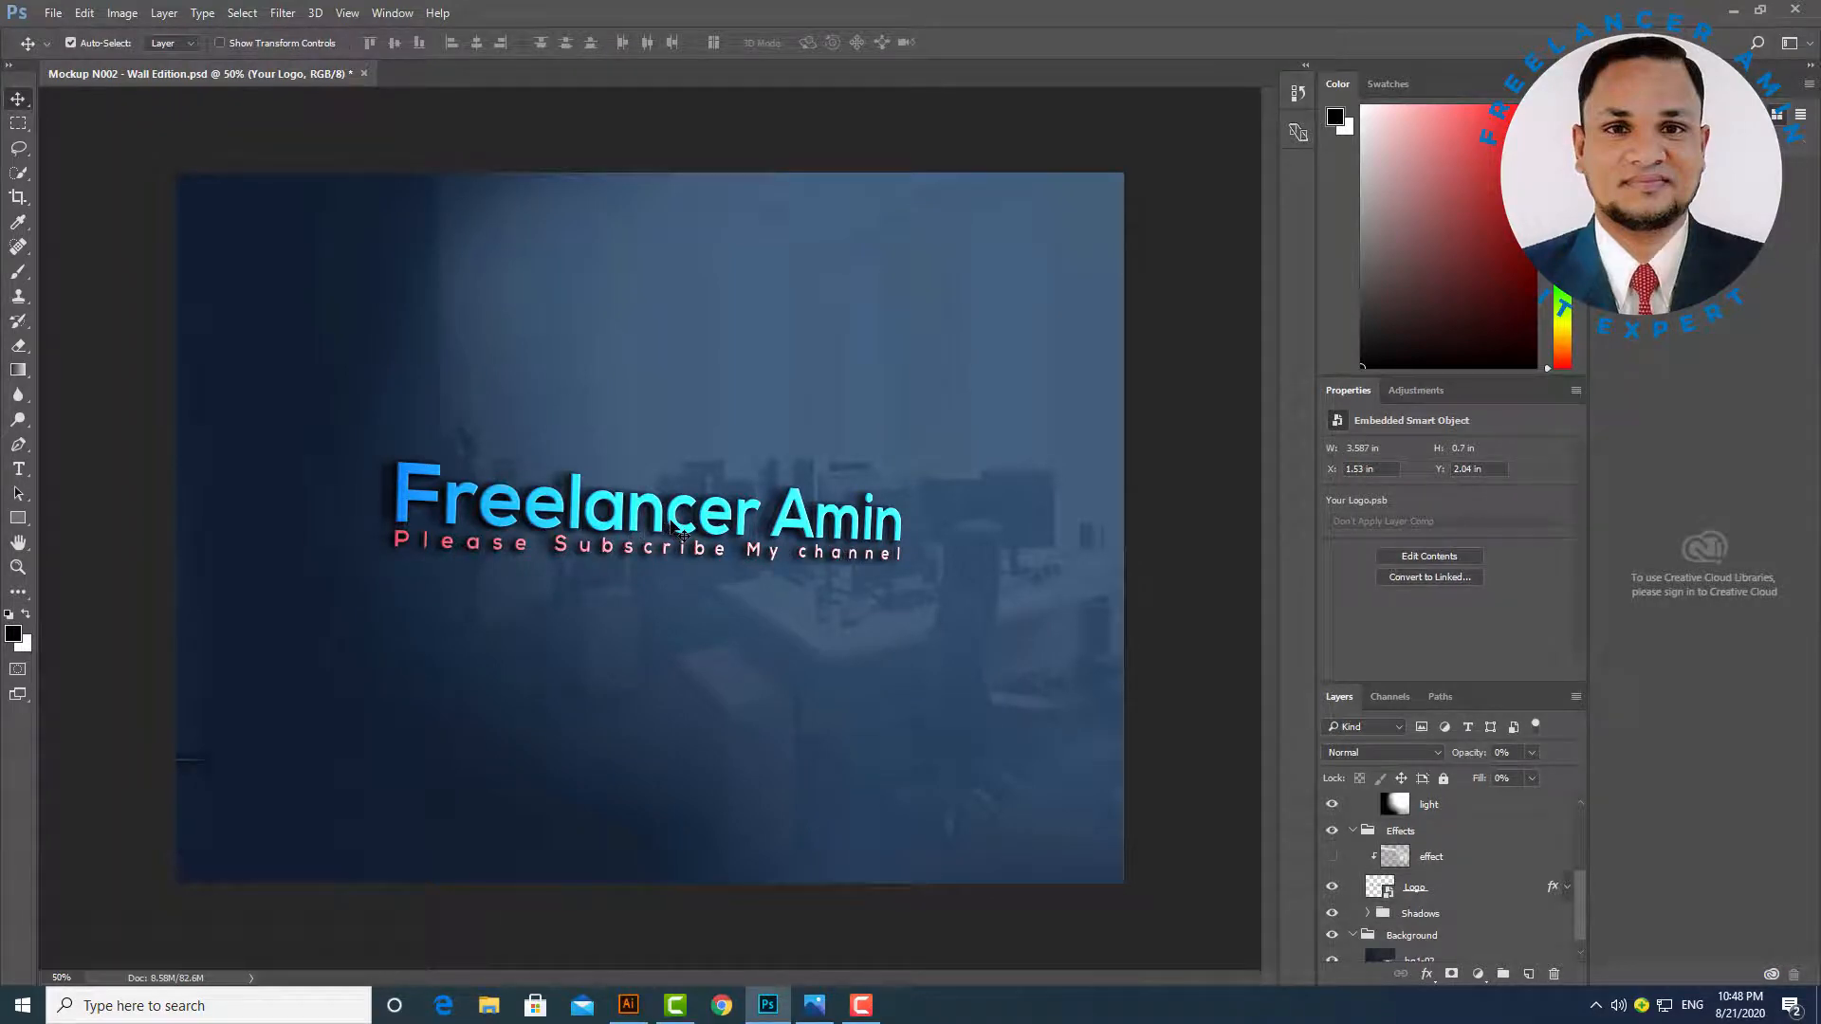
# Close the wall mockup without saving and open the recent Wood.psd without creating a library.
pyautogui.click(363, 73)
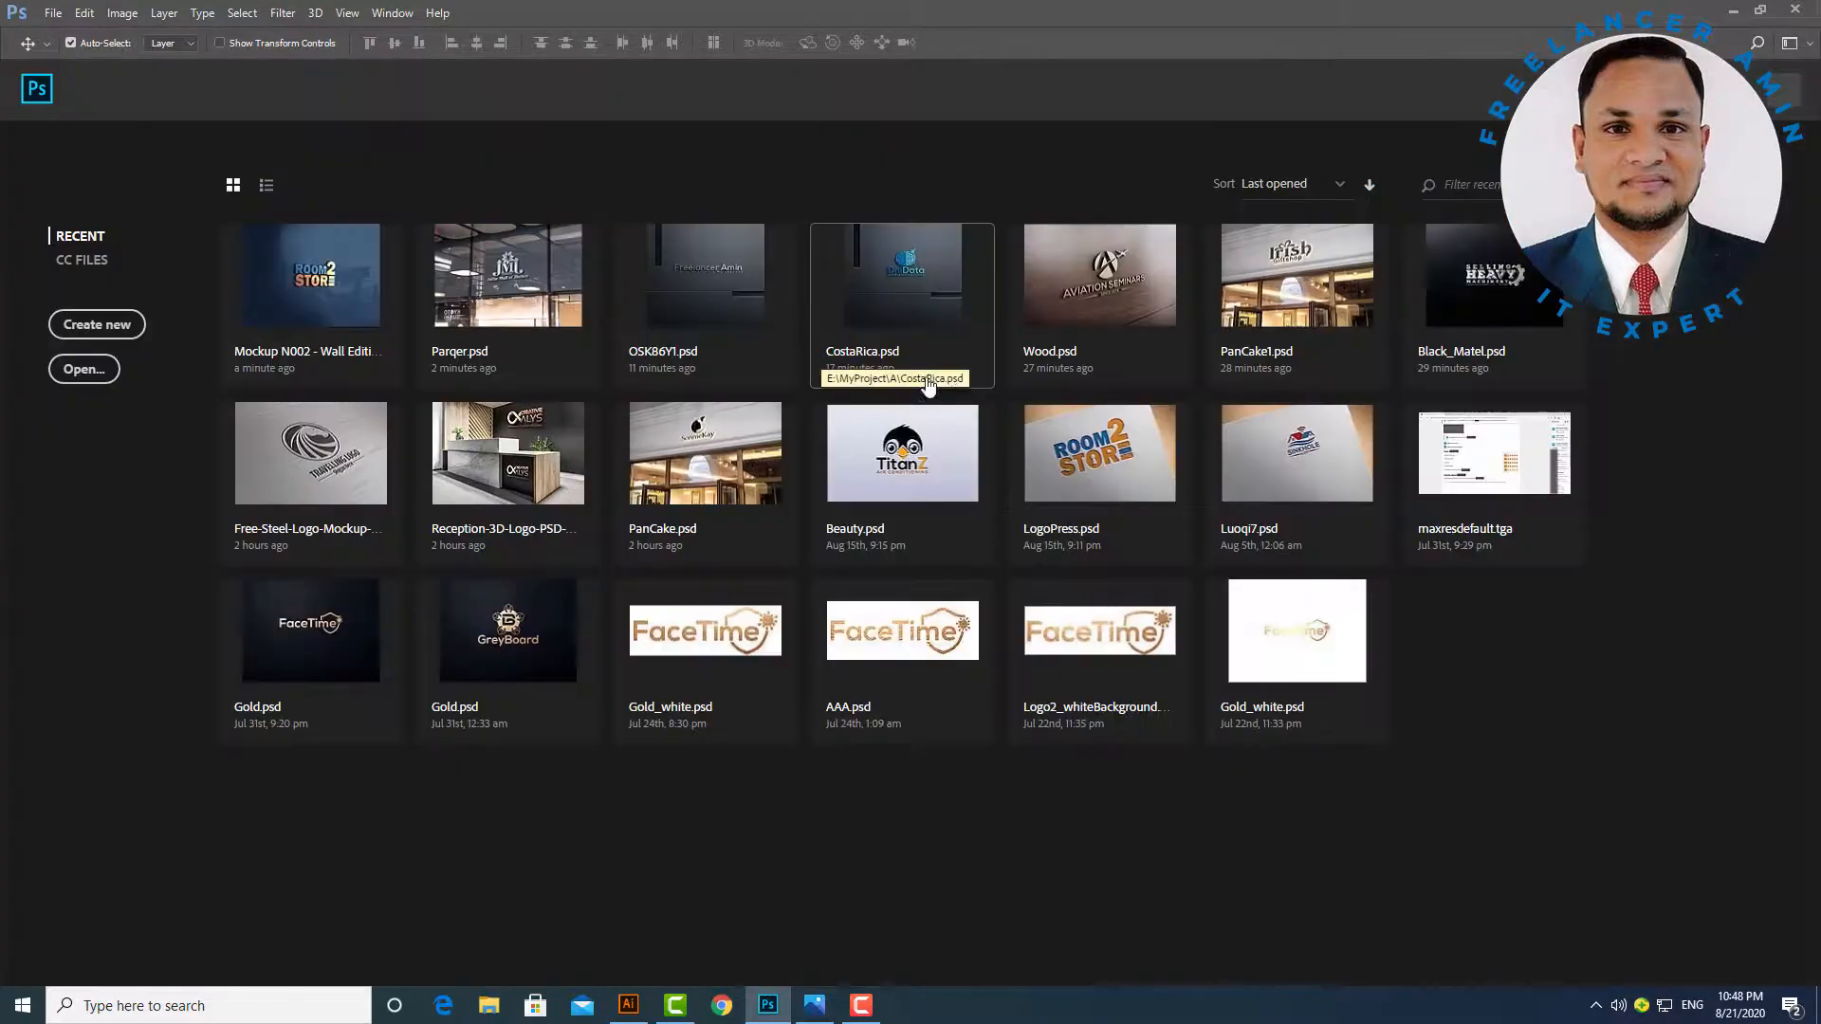
pyautogui.click(1096, 292)
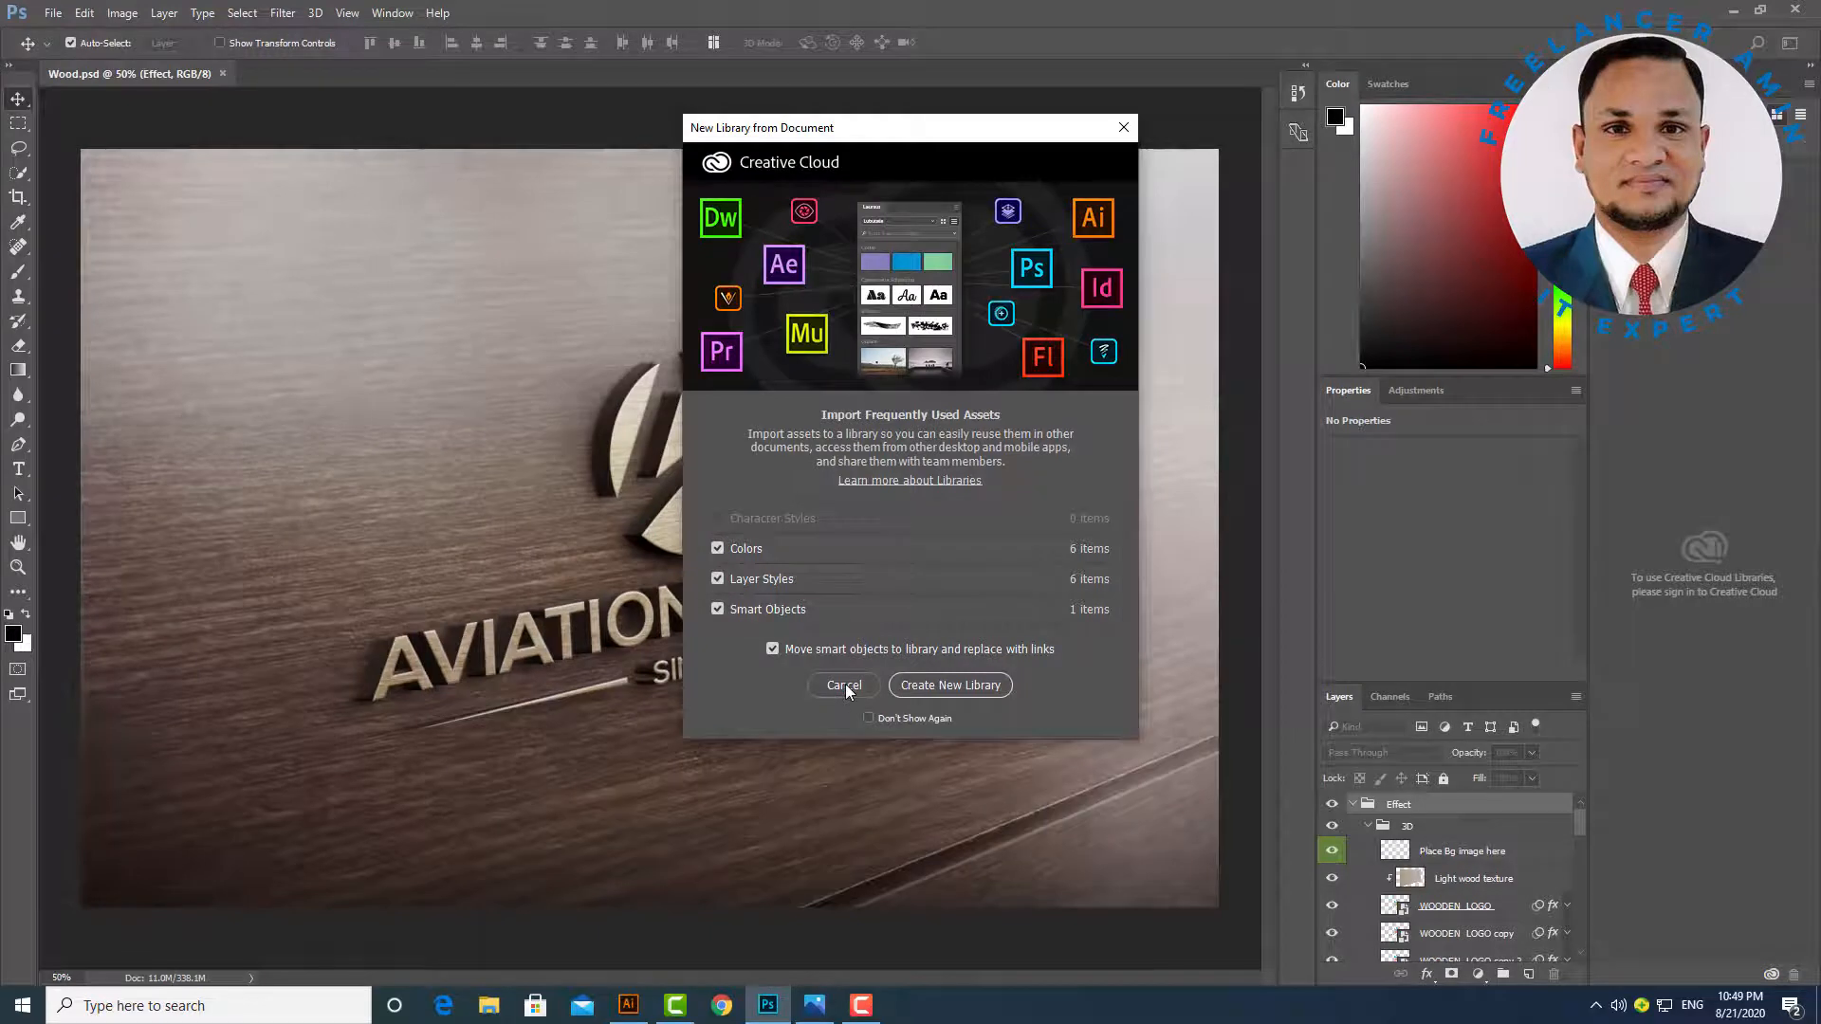
pyautogui.click(844, 685)
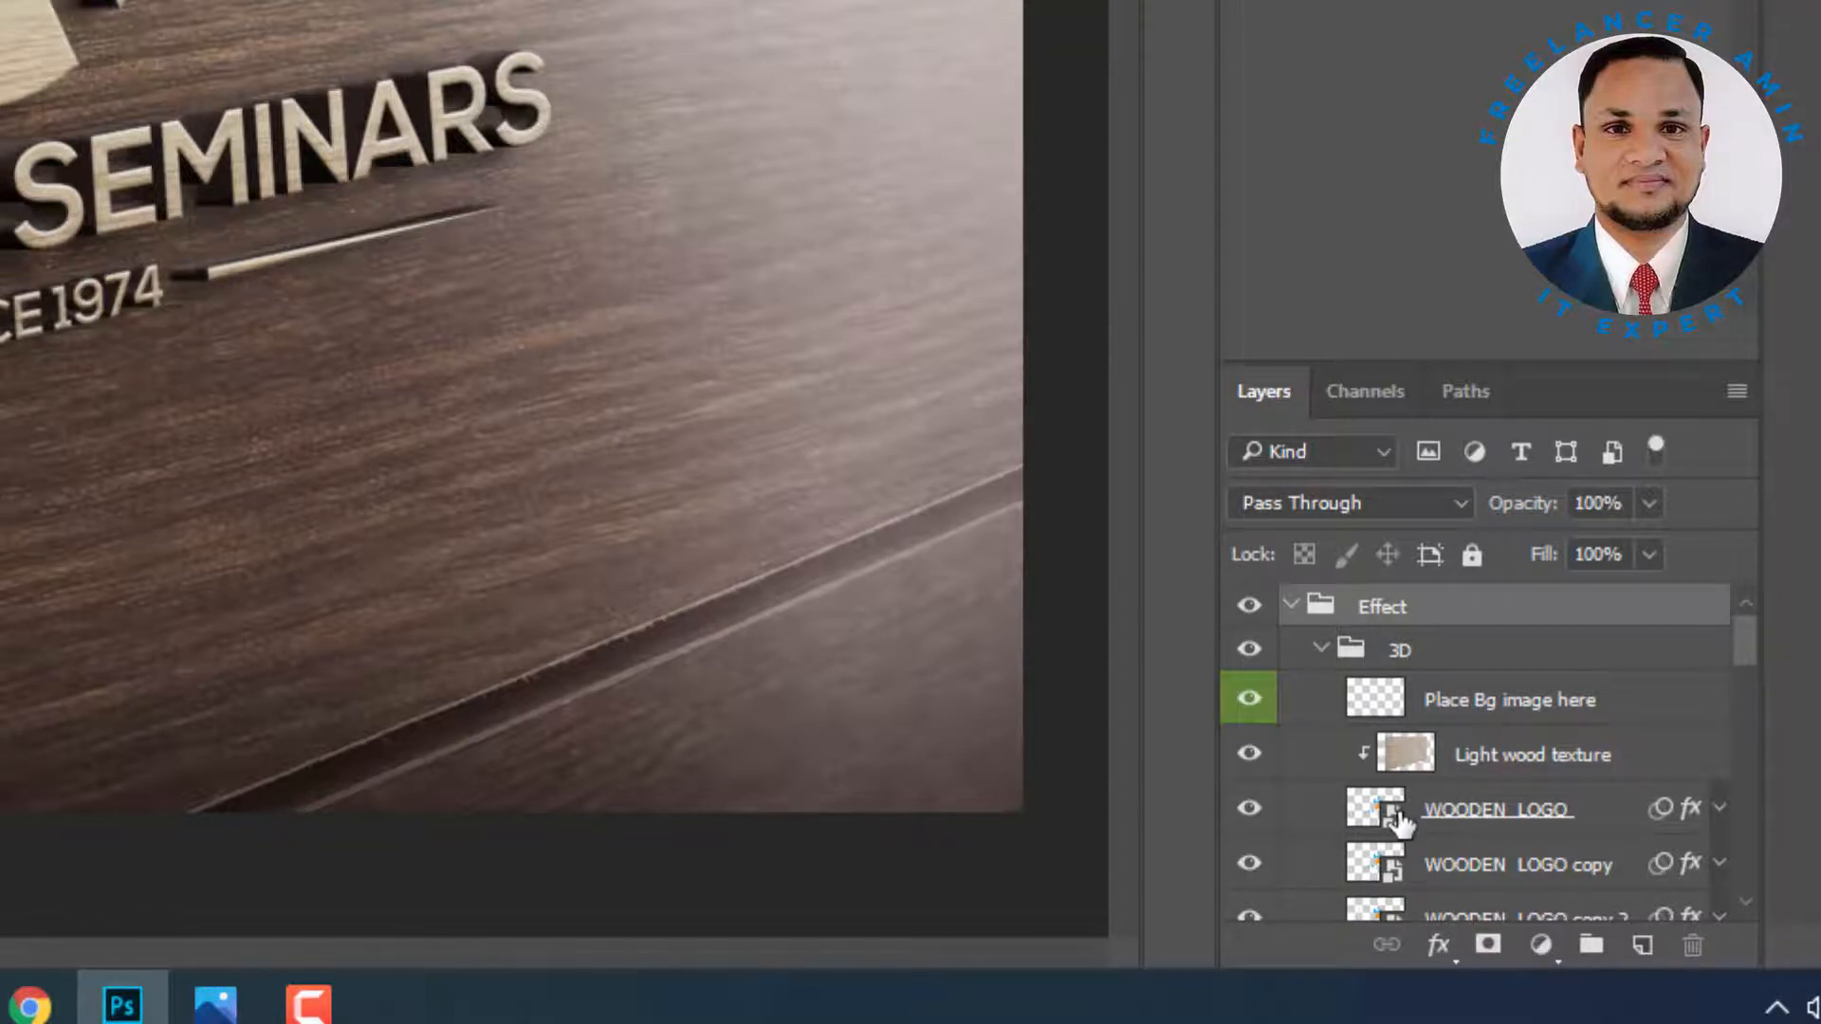
# Open the contents of the WOODEN LOGO smart object and hide the existing Aviation Seminars logo layer.
pyautogui.click(1399, 822)
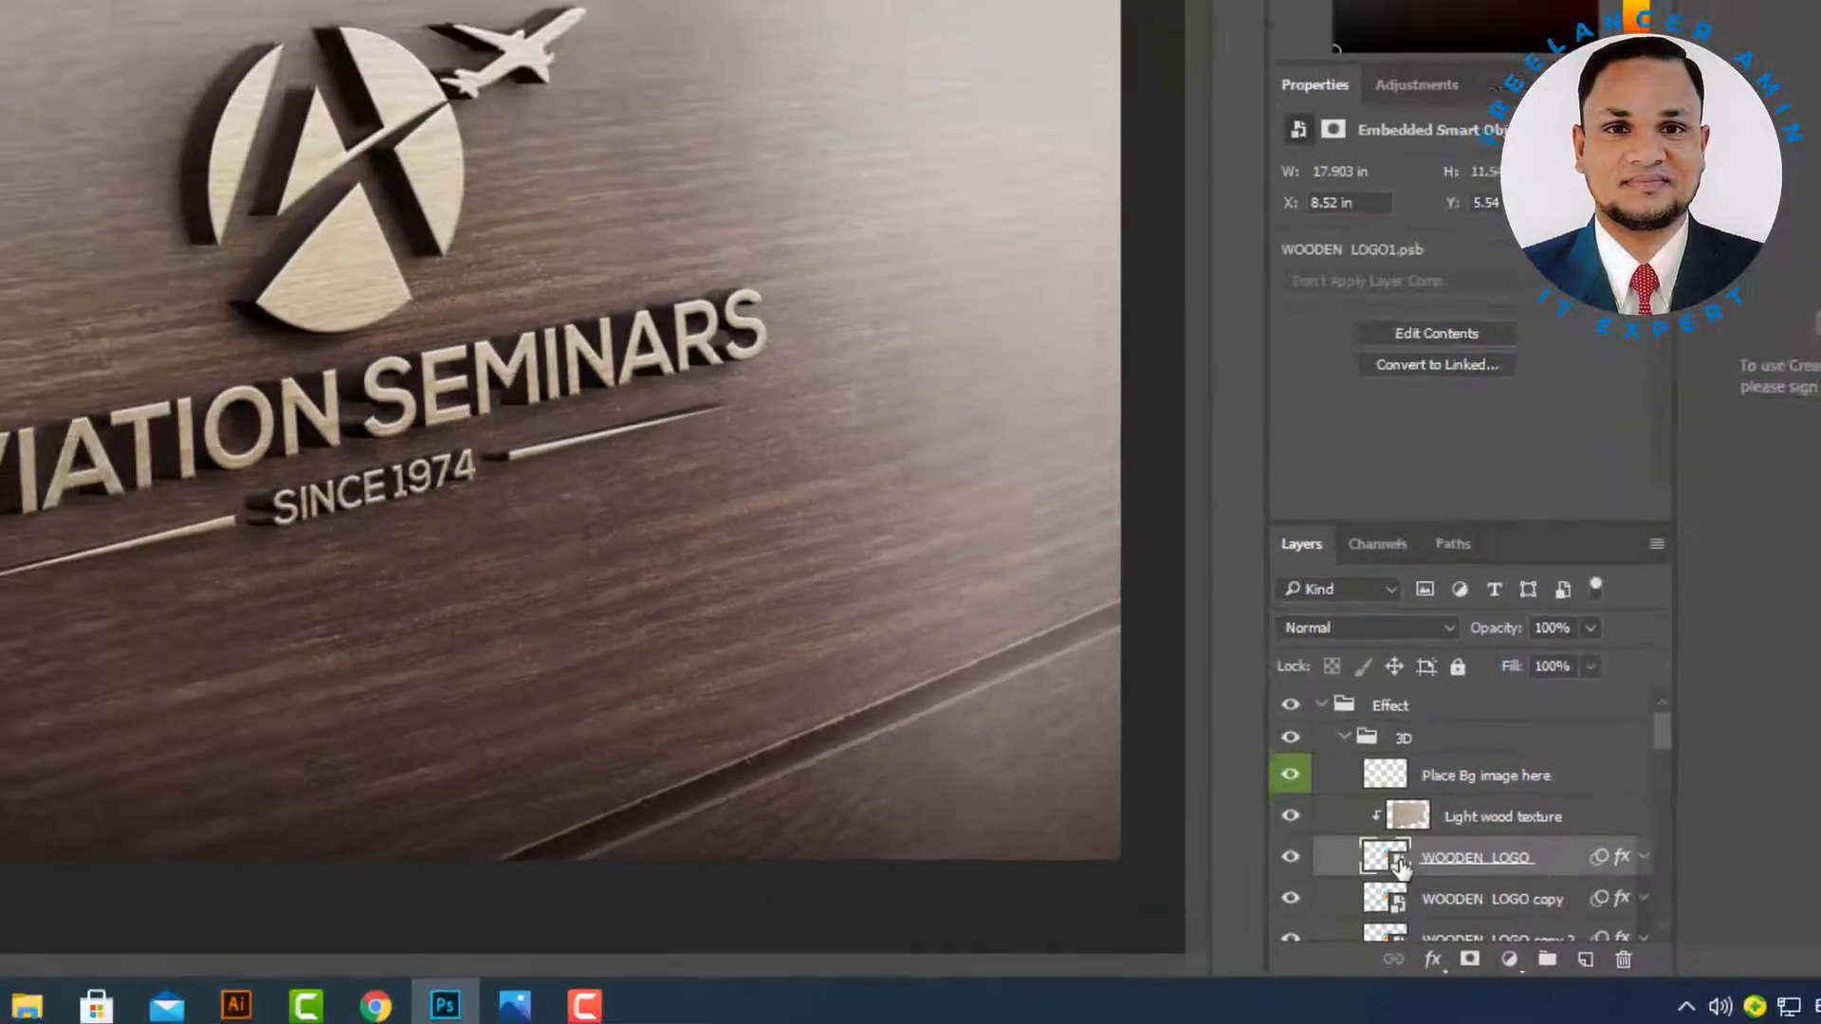
pyautogui.doubleClick(1387, 857)
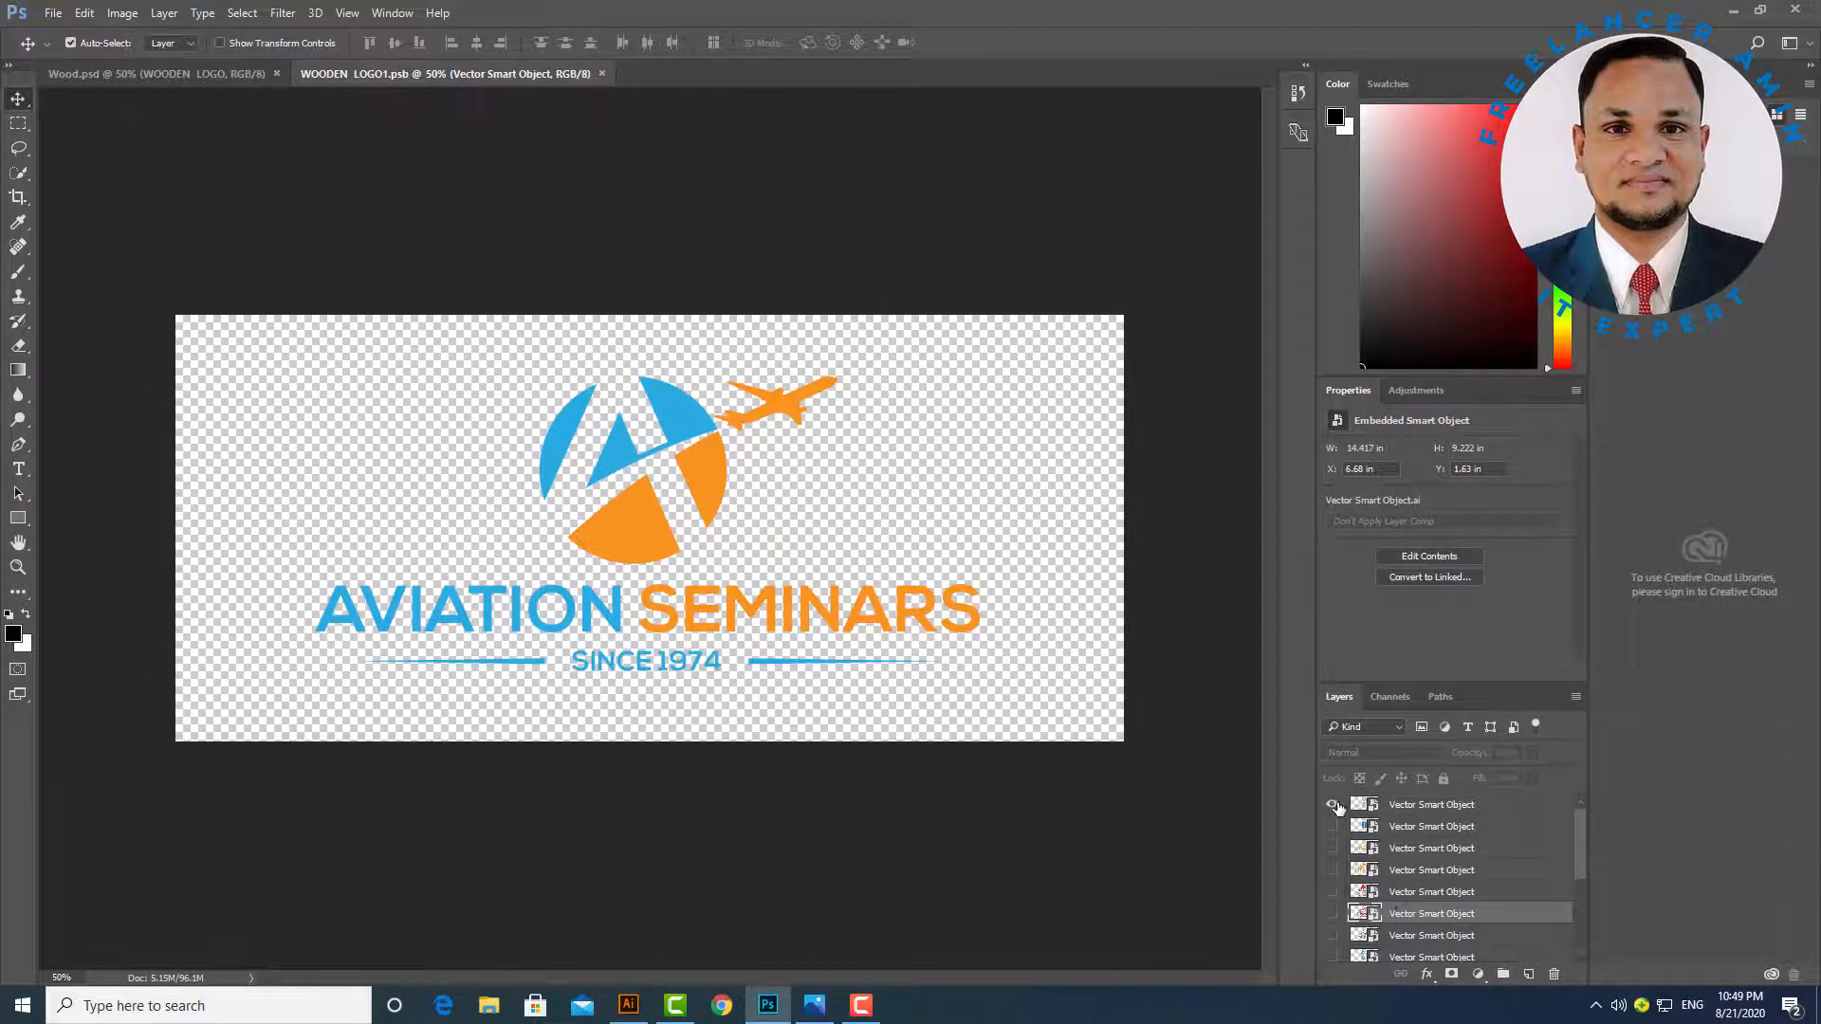
pyautogui.click(1334, 805)
pyautogui.click(500, 539)
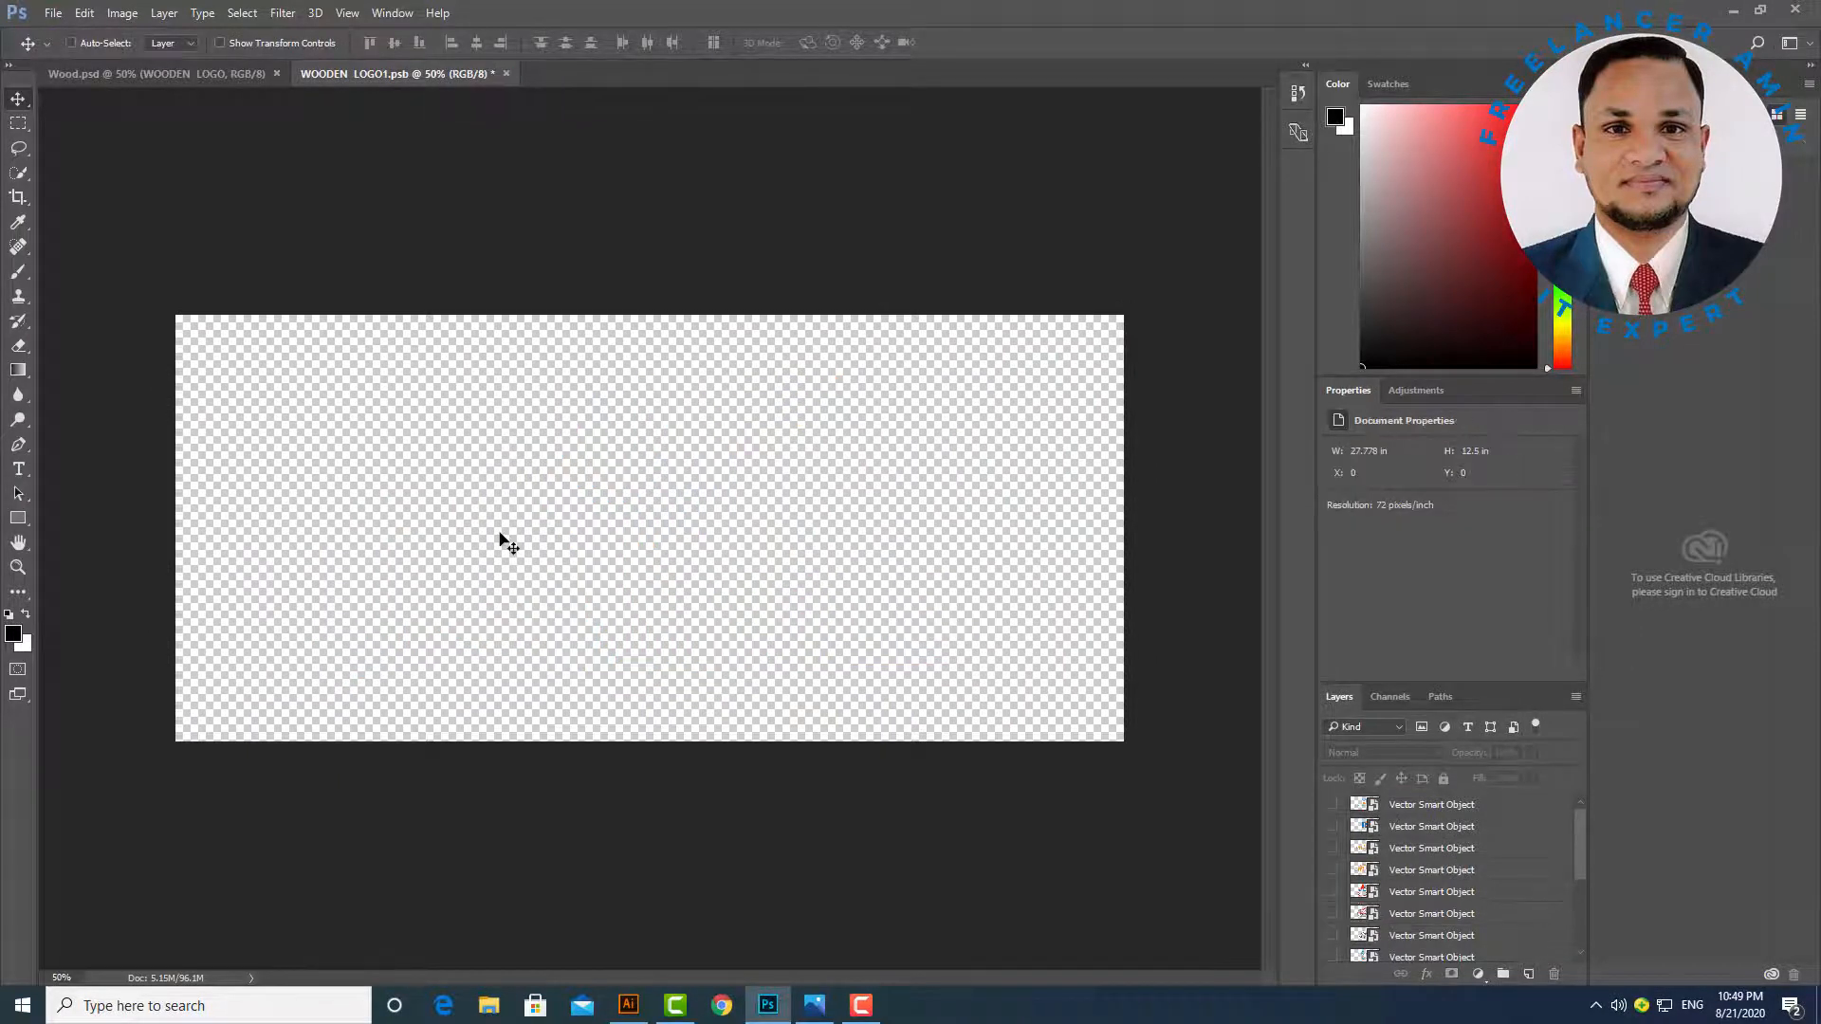
# Paste the text logo as a smart object into WOODEN LOGO1.psb and enlarge it to about 418%.
pyautogui.hotkey('ctrl', 'v')
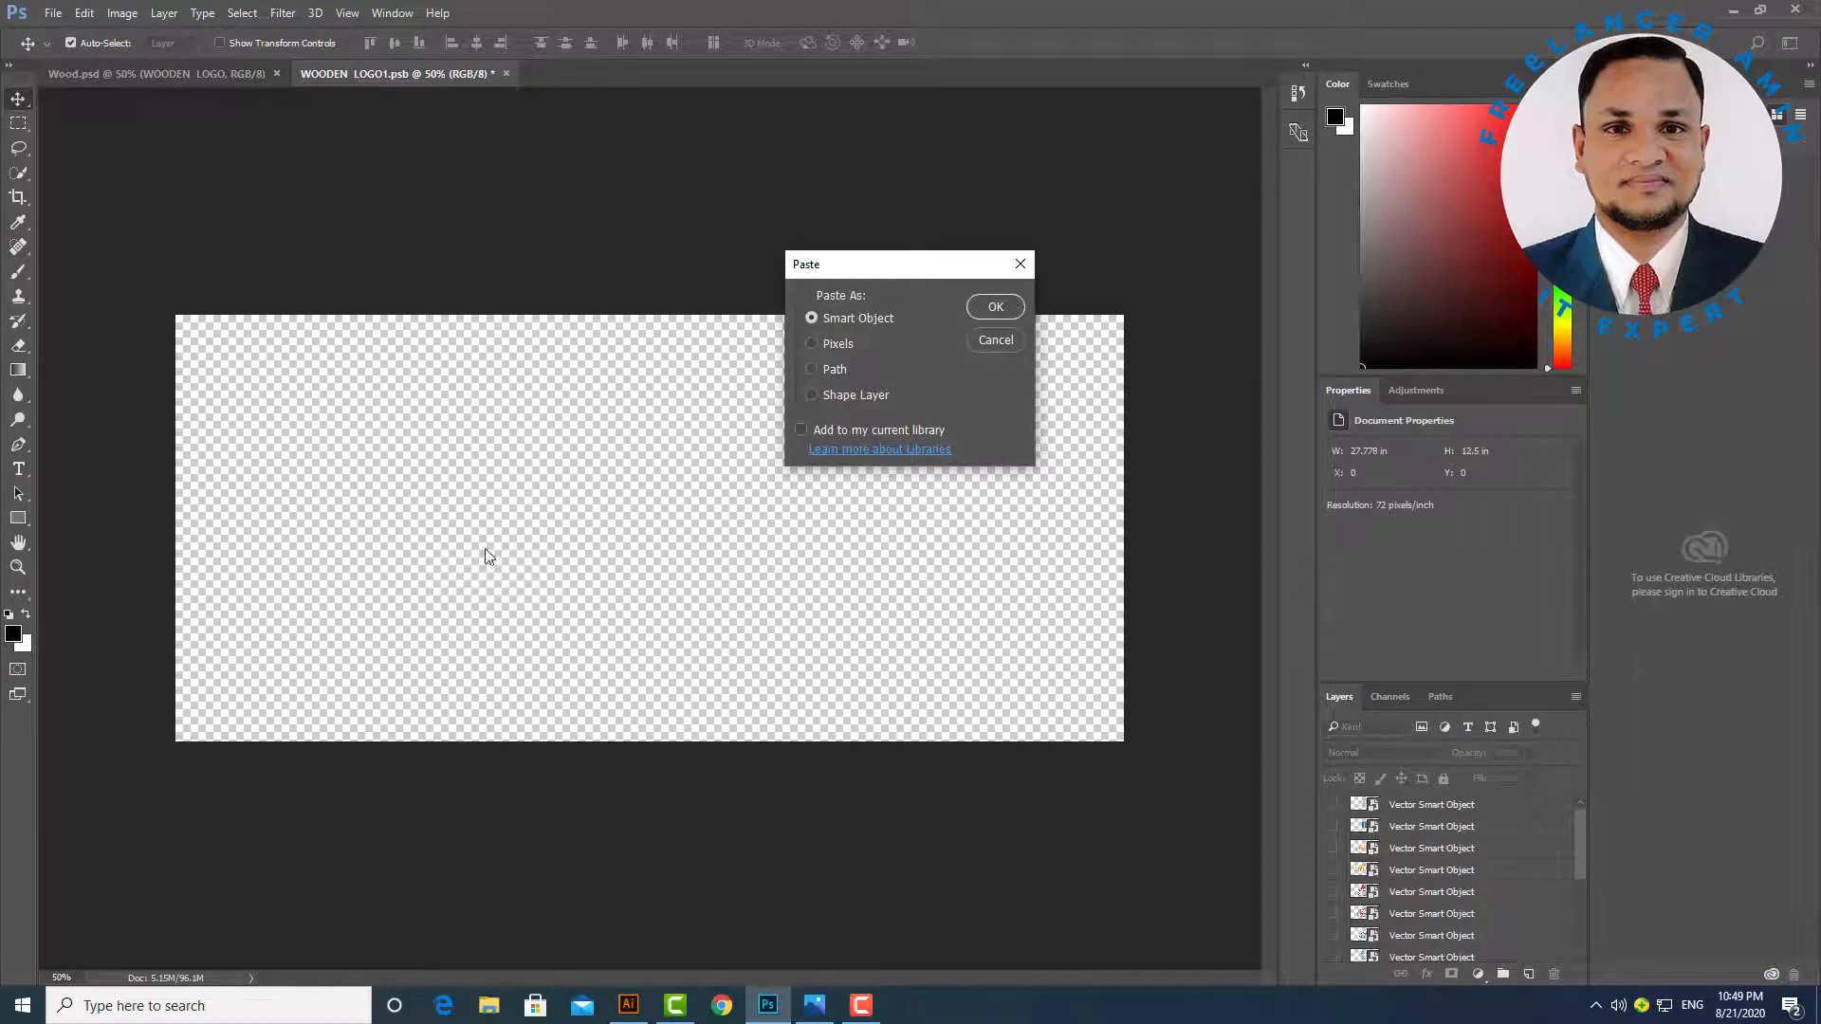
pyautogui.click(994, 312)
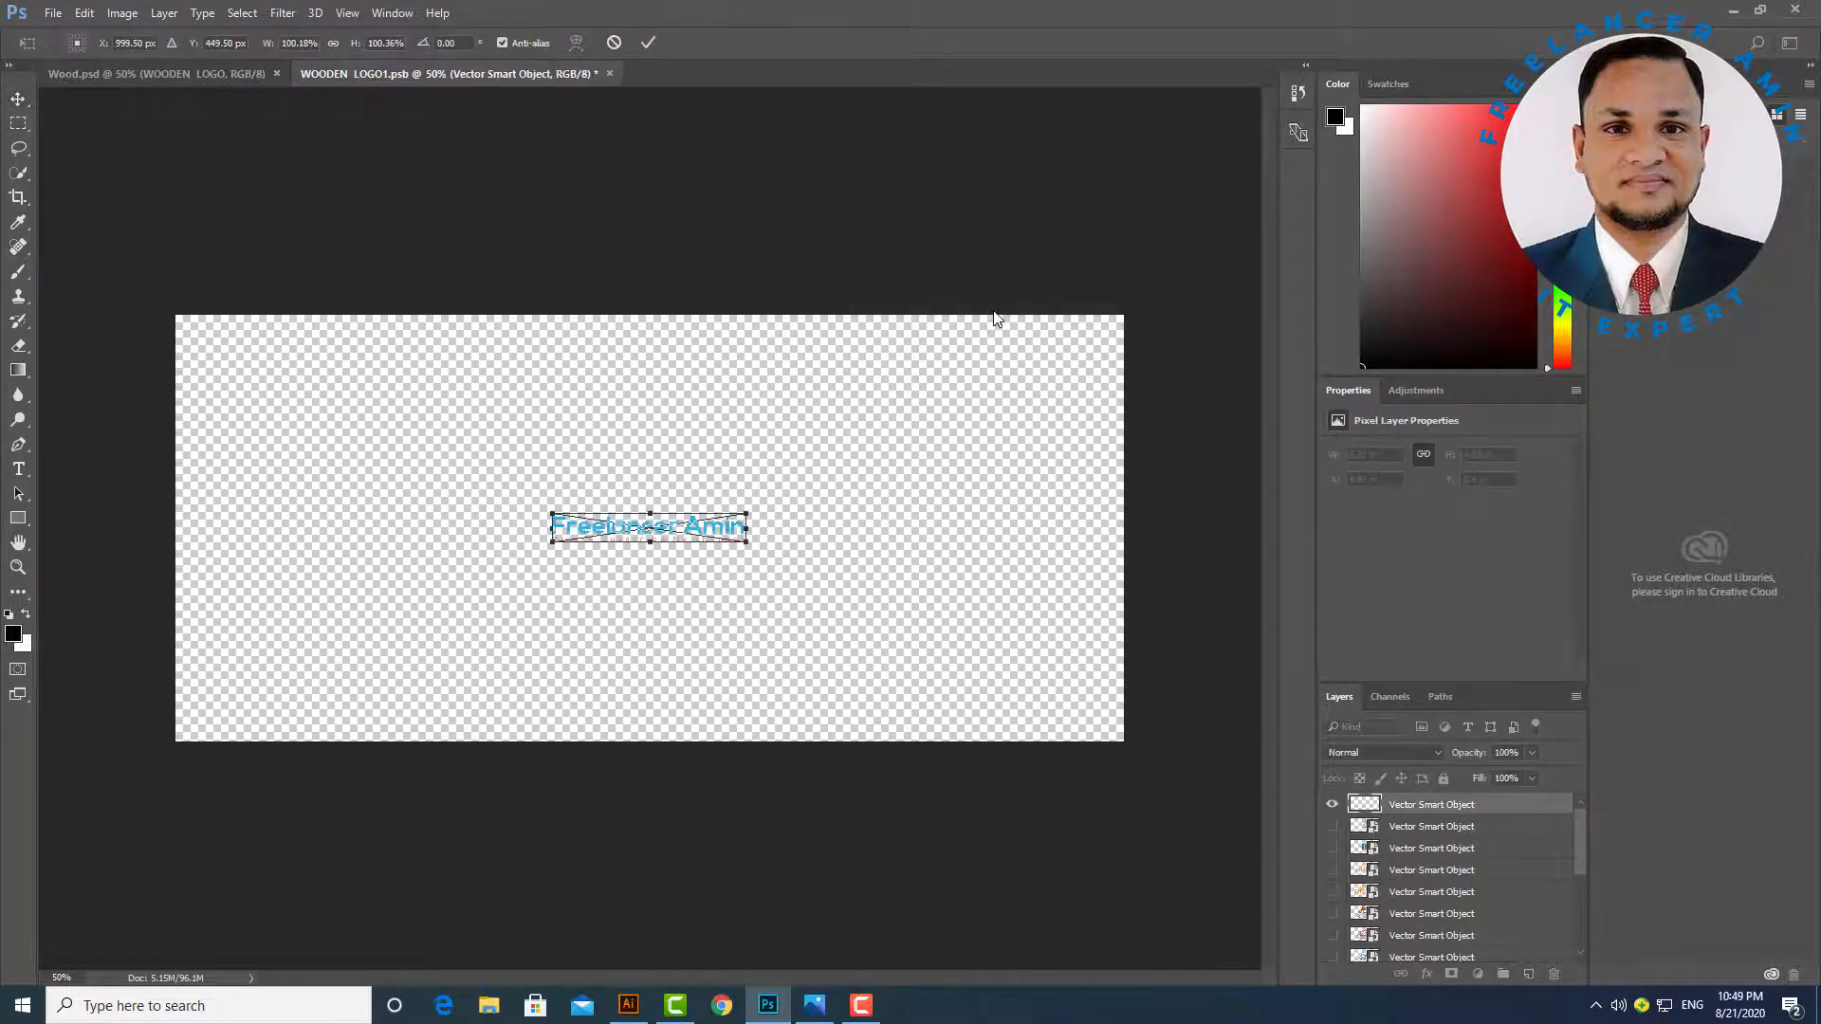
pyautogui.moveTo(746, 541); pyautogui.dragTo(1041, 676)
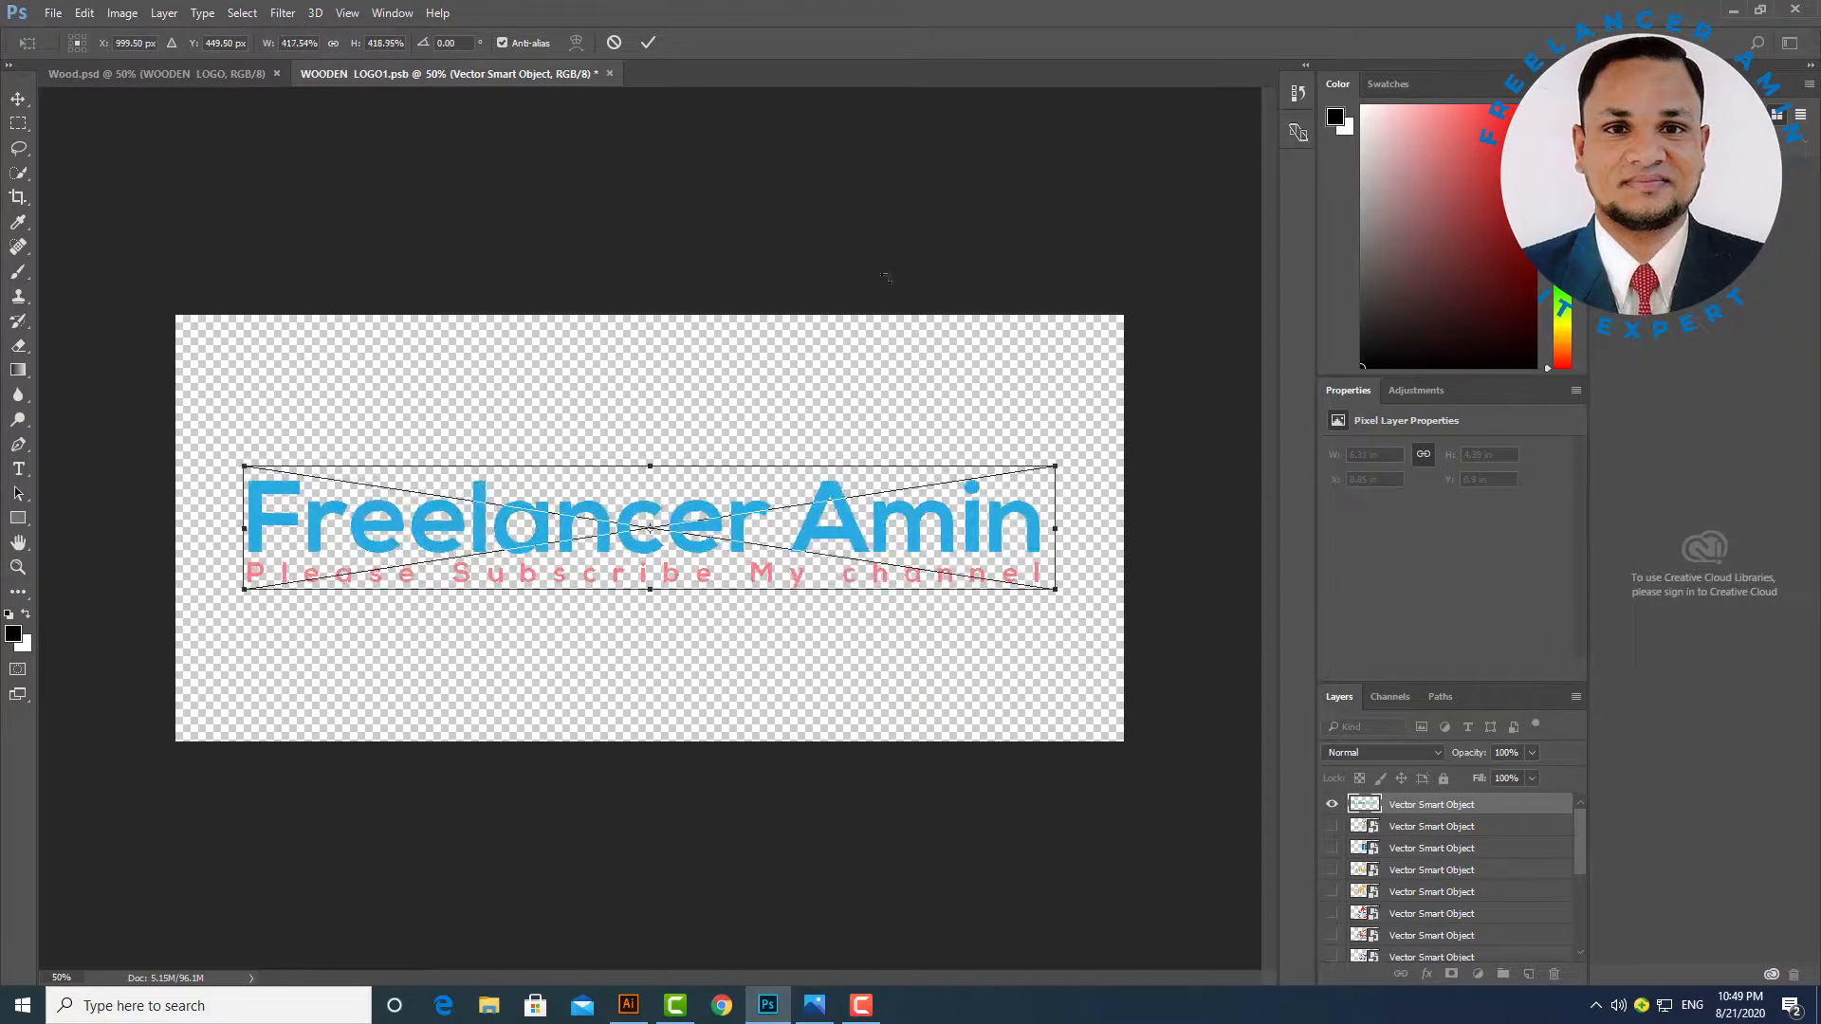
pyautogui.click(650, 43)
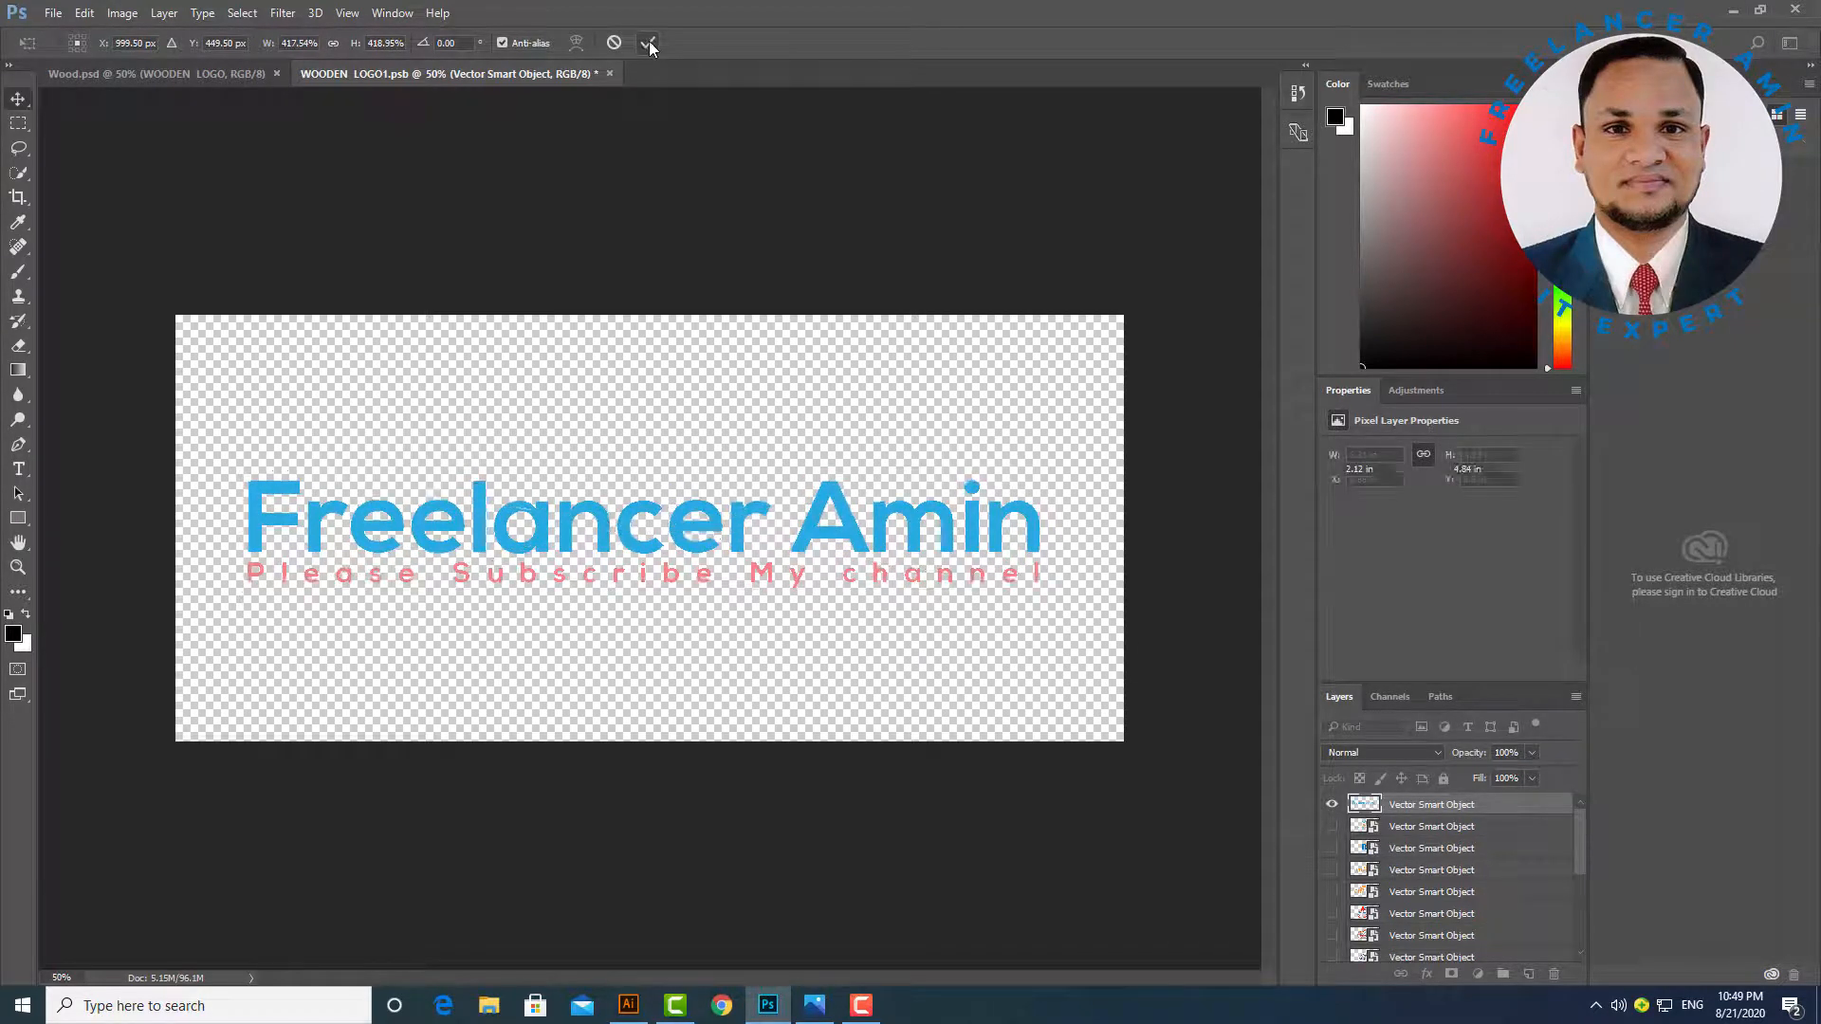
# Save and close WOODEN LOGO1.psb, and hide the Light wood texture layer in Wood.psd.
pyautogui.click(609, 73)
pyautogui.click(834, 380)
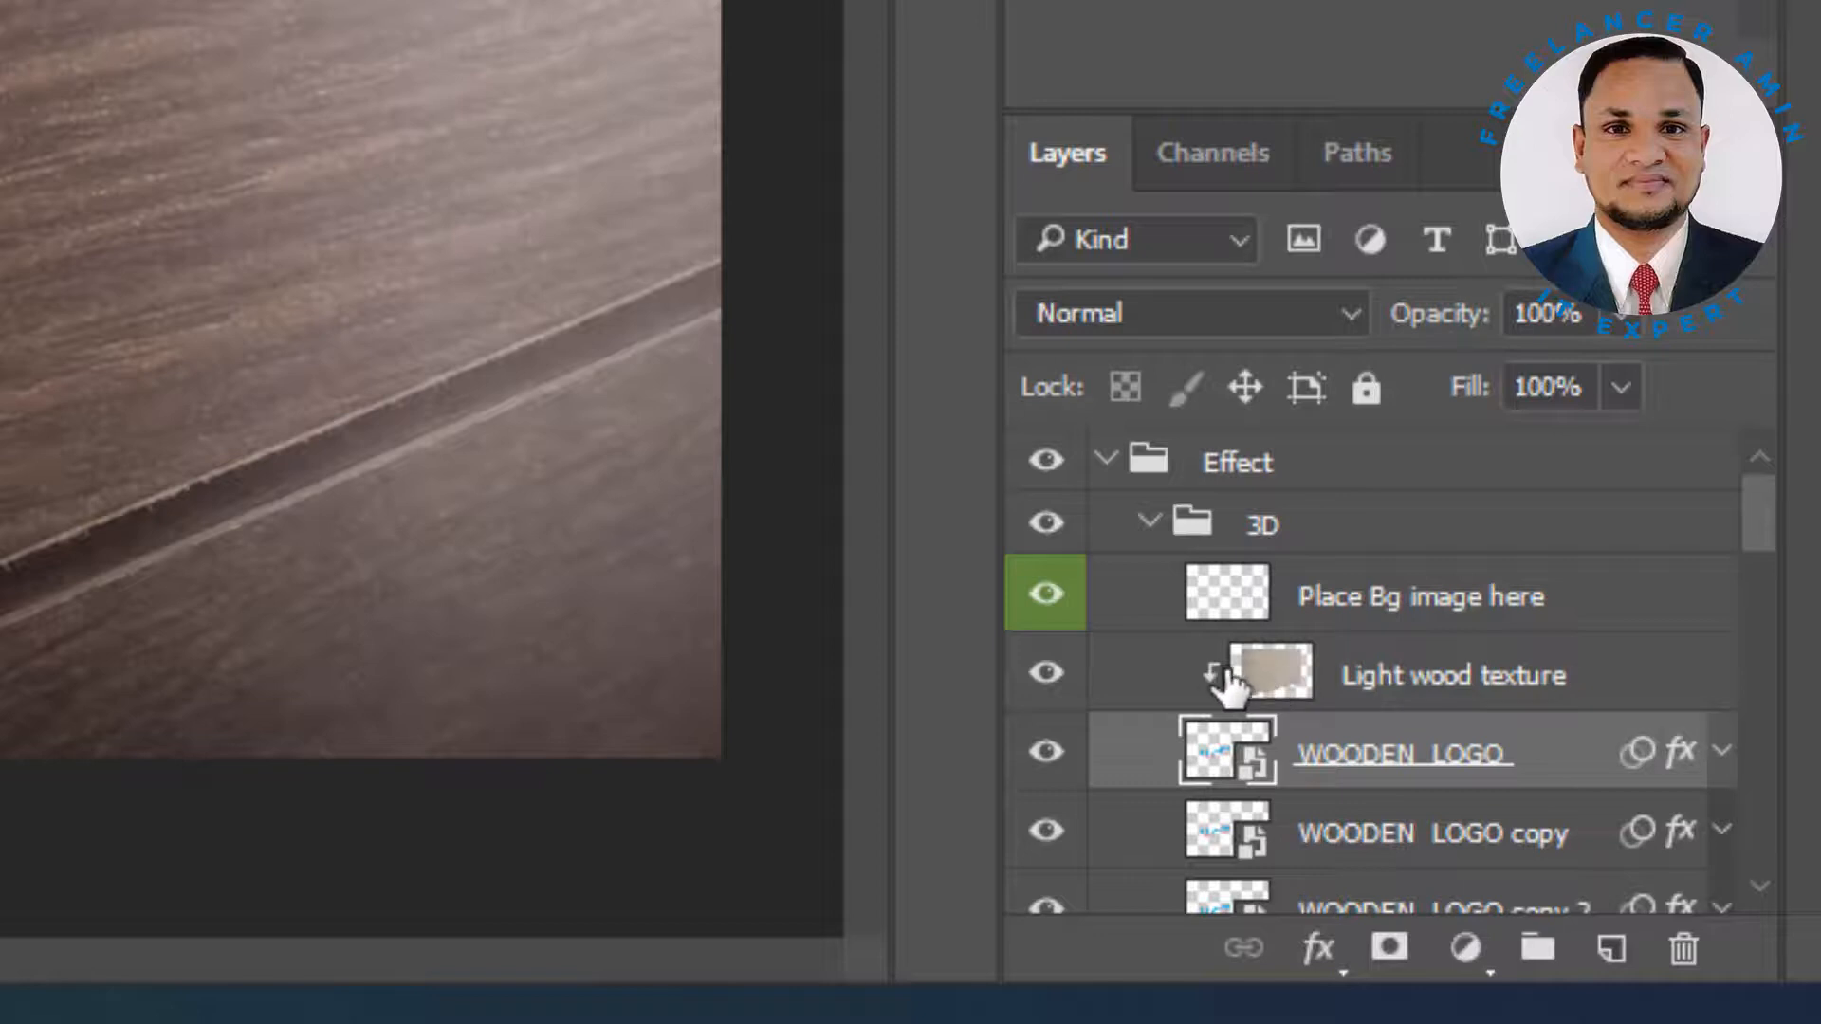
pyautogui.click(1046, 676)
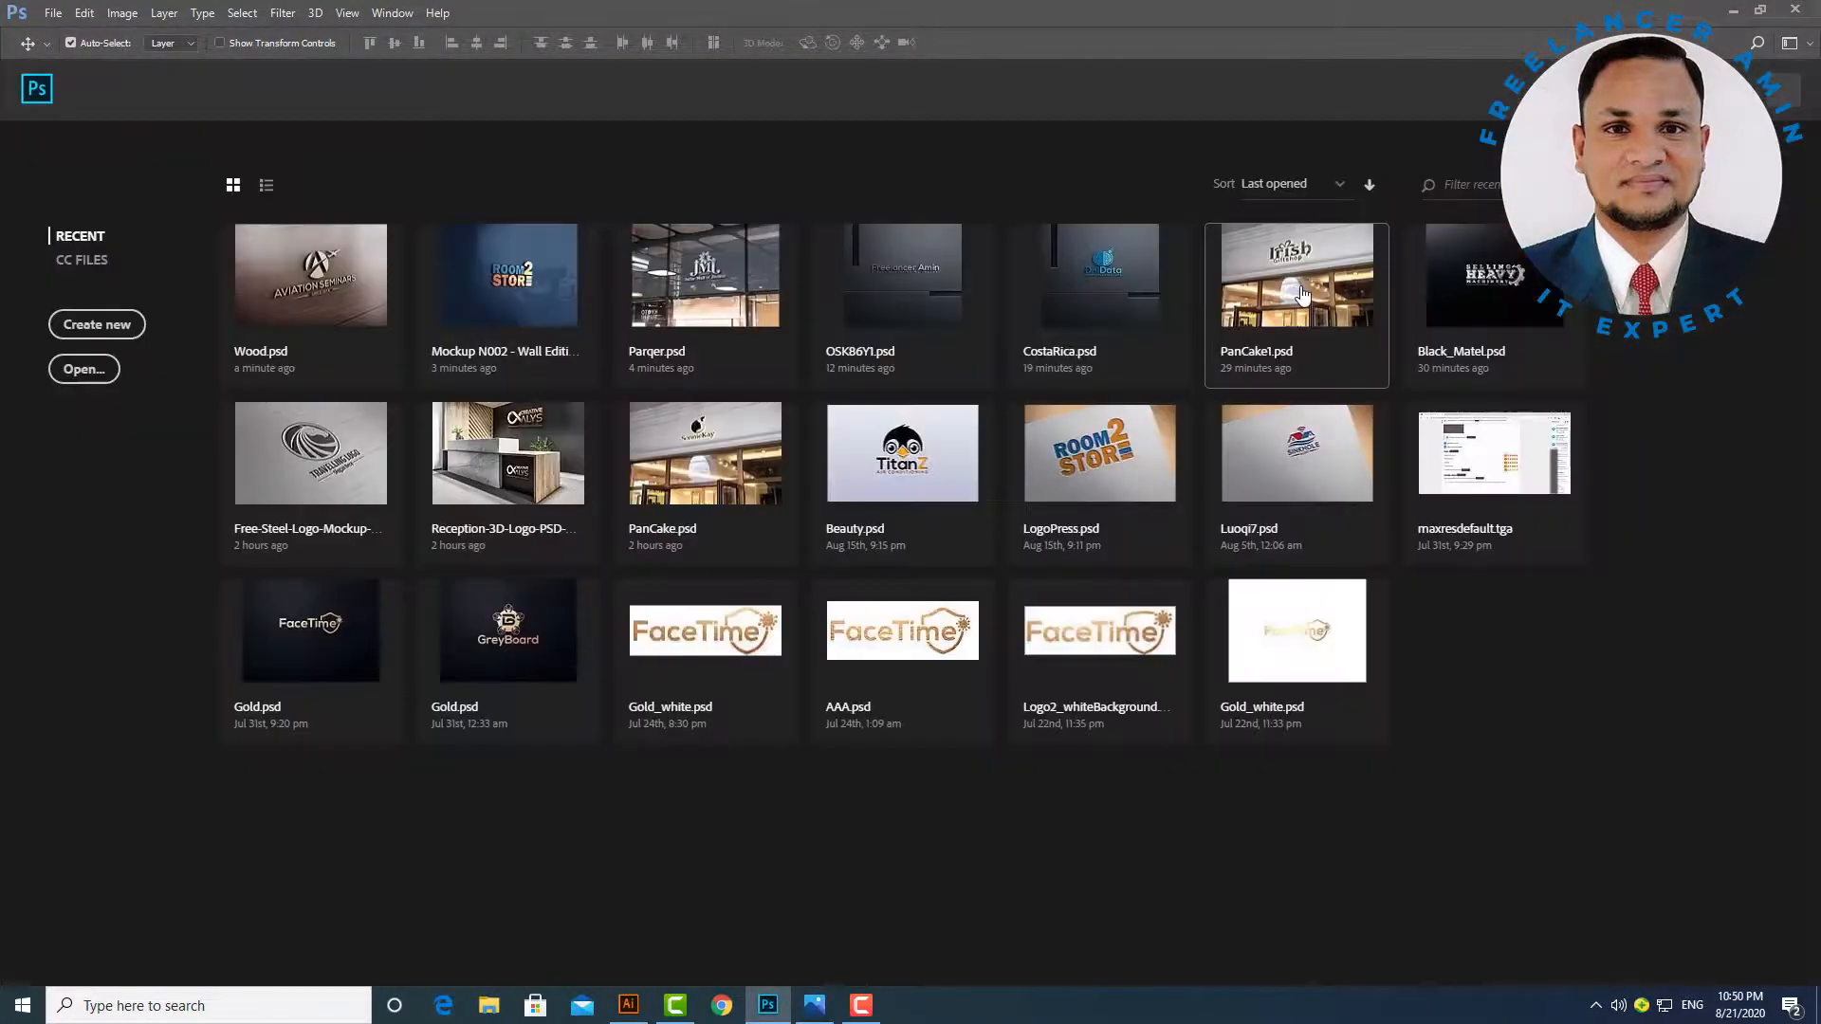
# Open the recent PanCake1.psd without creating a library and open the contents of its Your design here smart object.
pyautogui.click(1300, 287)
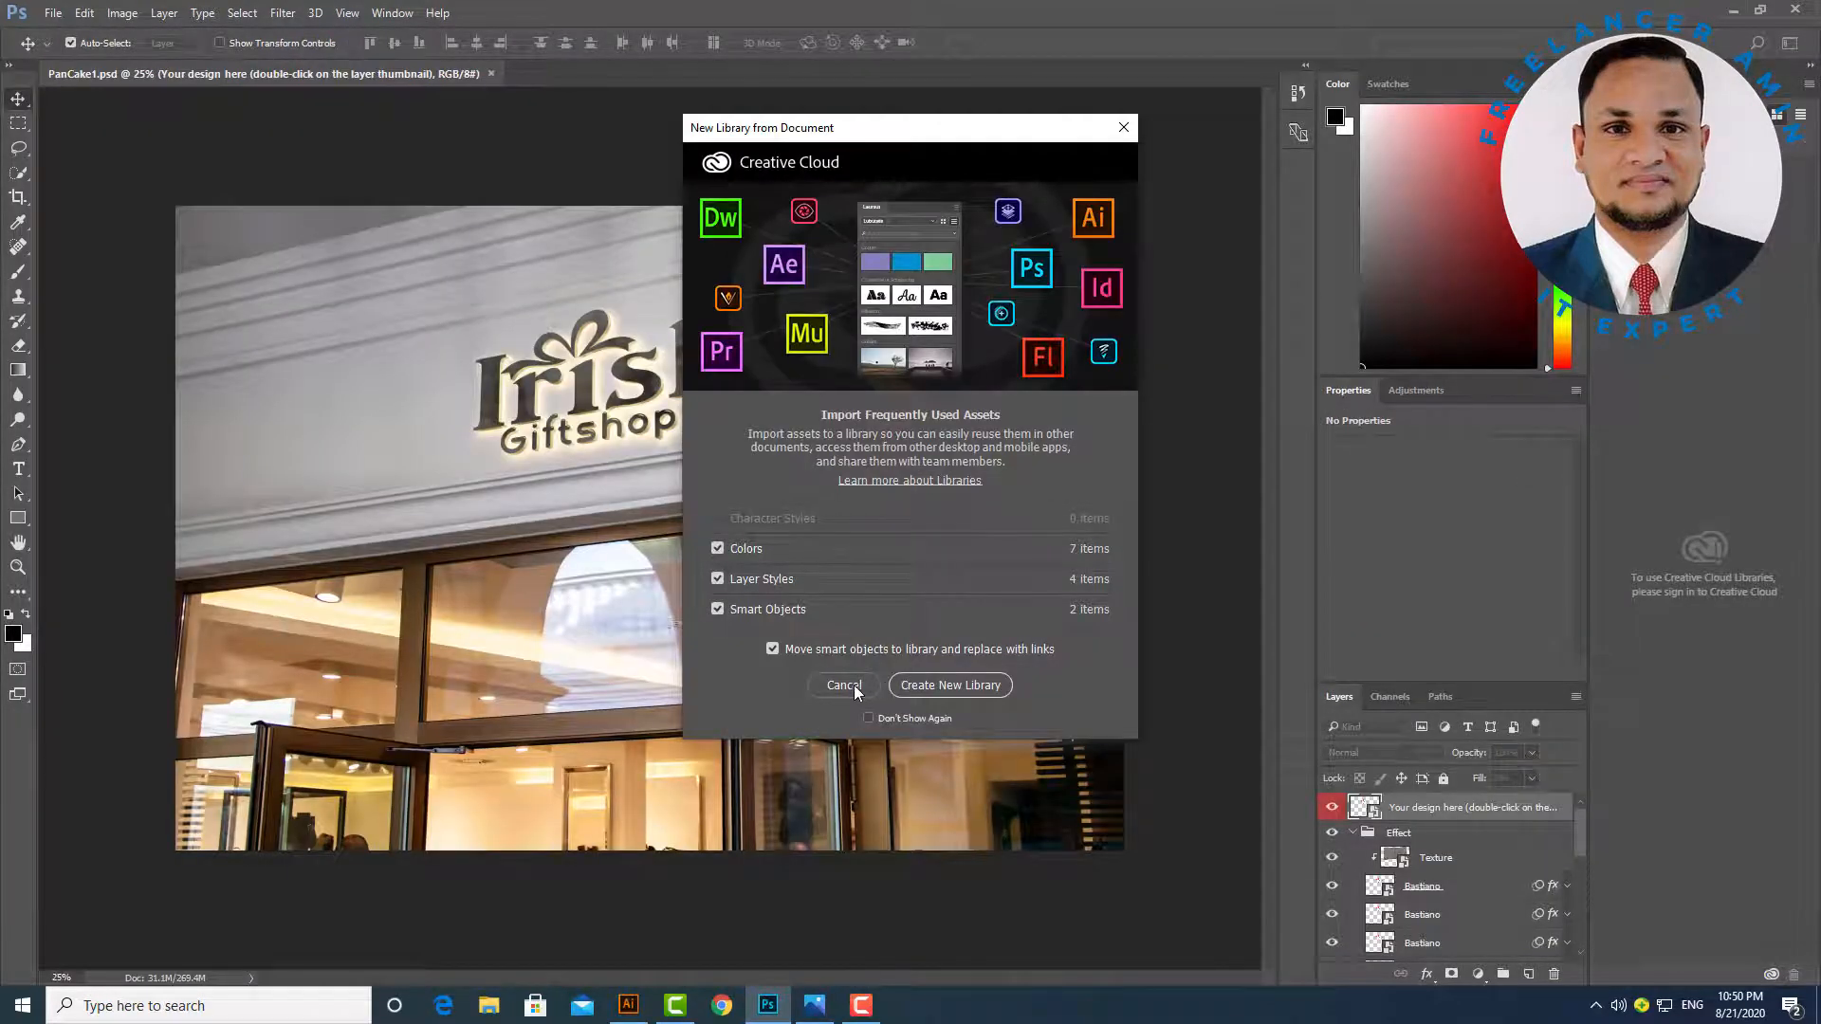
pyautogui.click(853, 686)
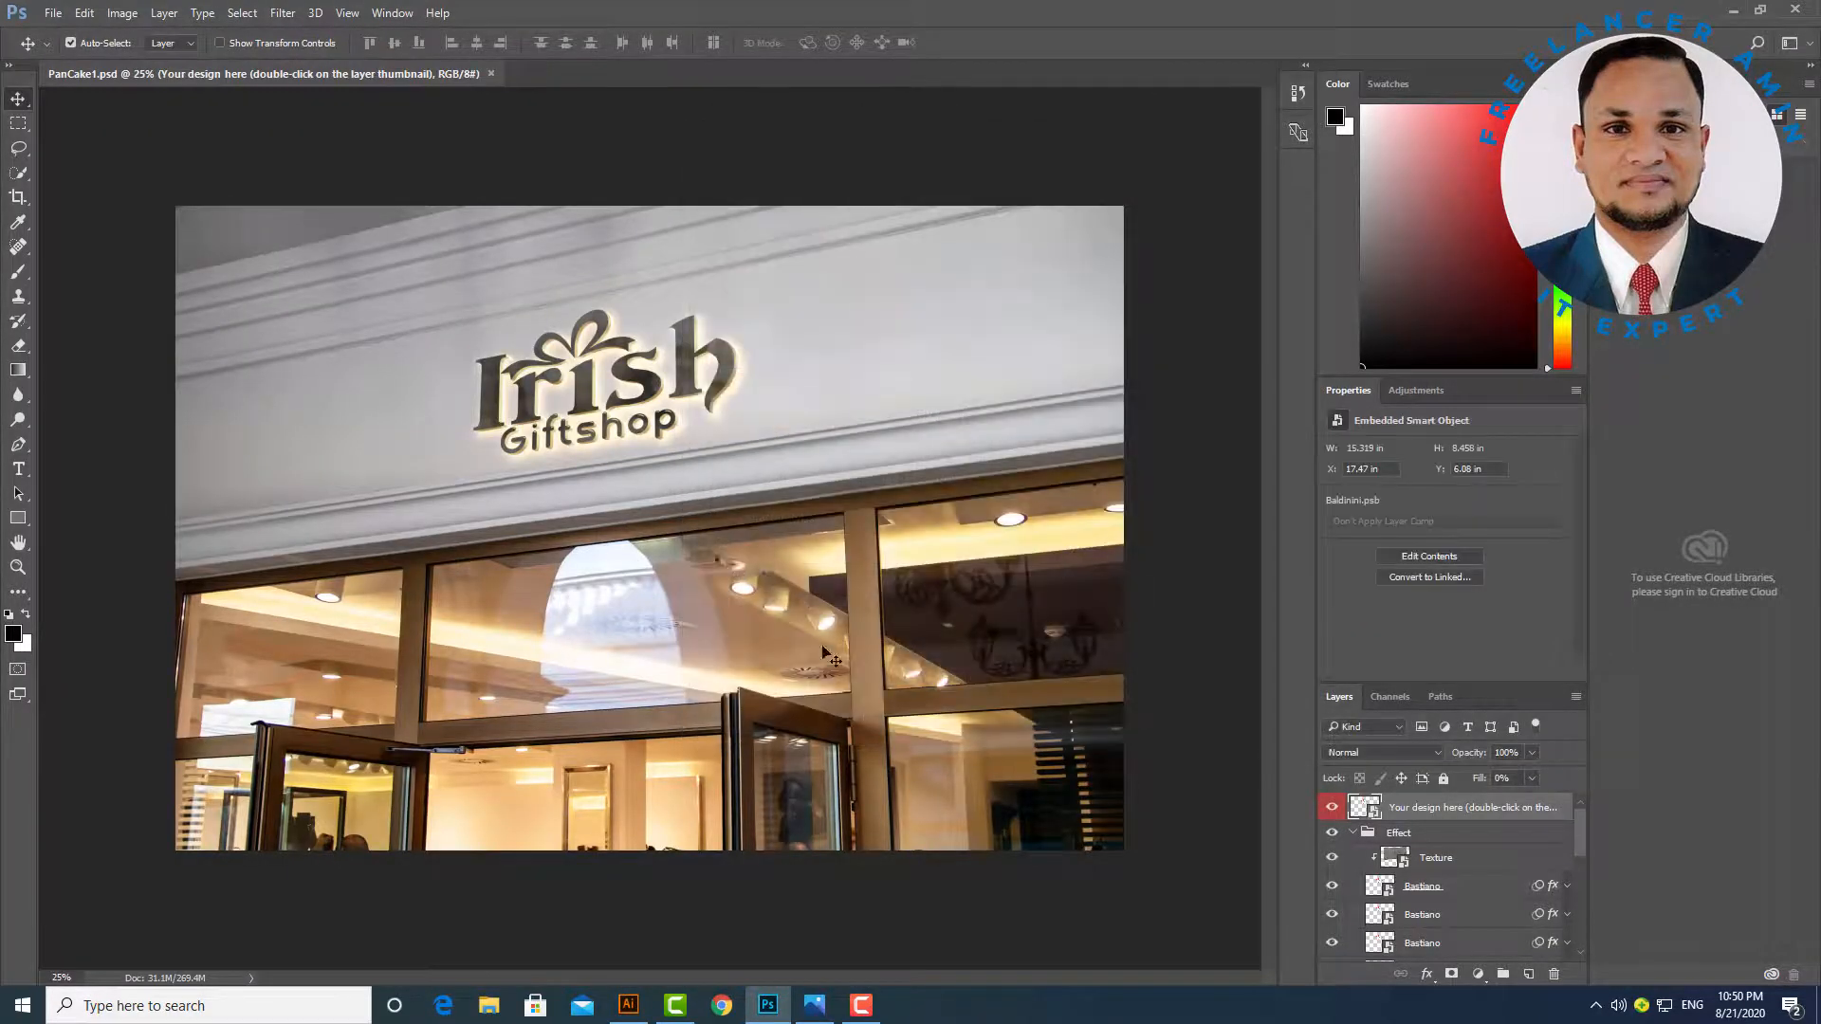
pyautogui.doubleClick(1374, 812)
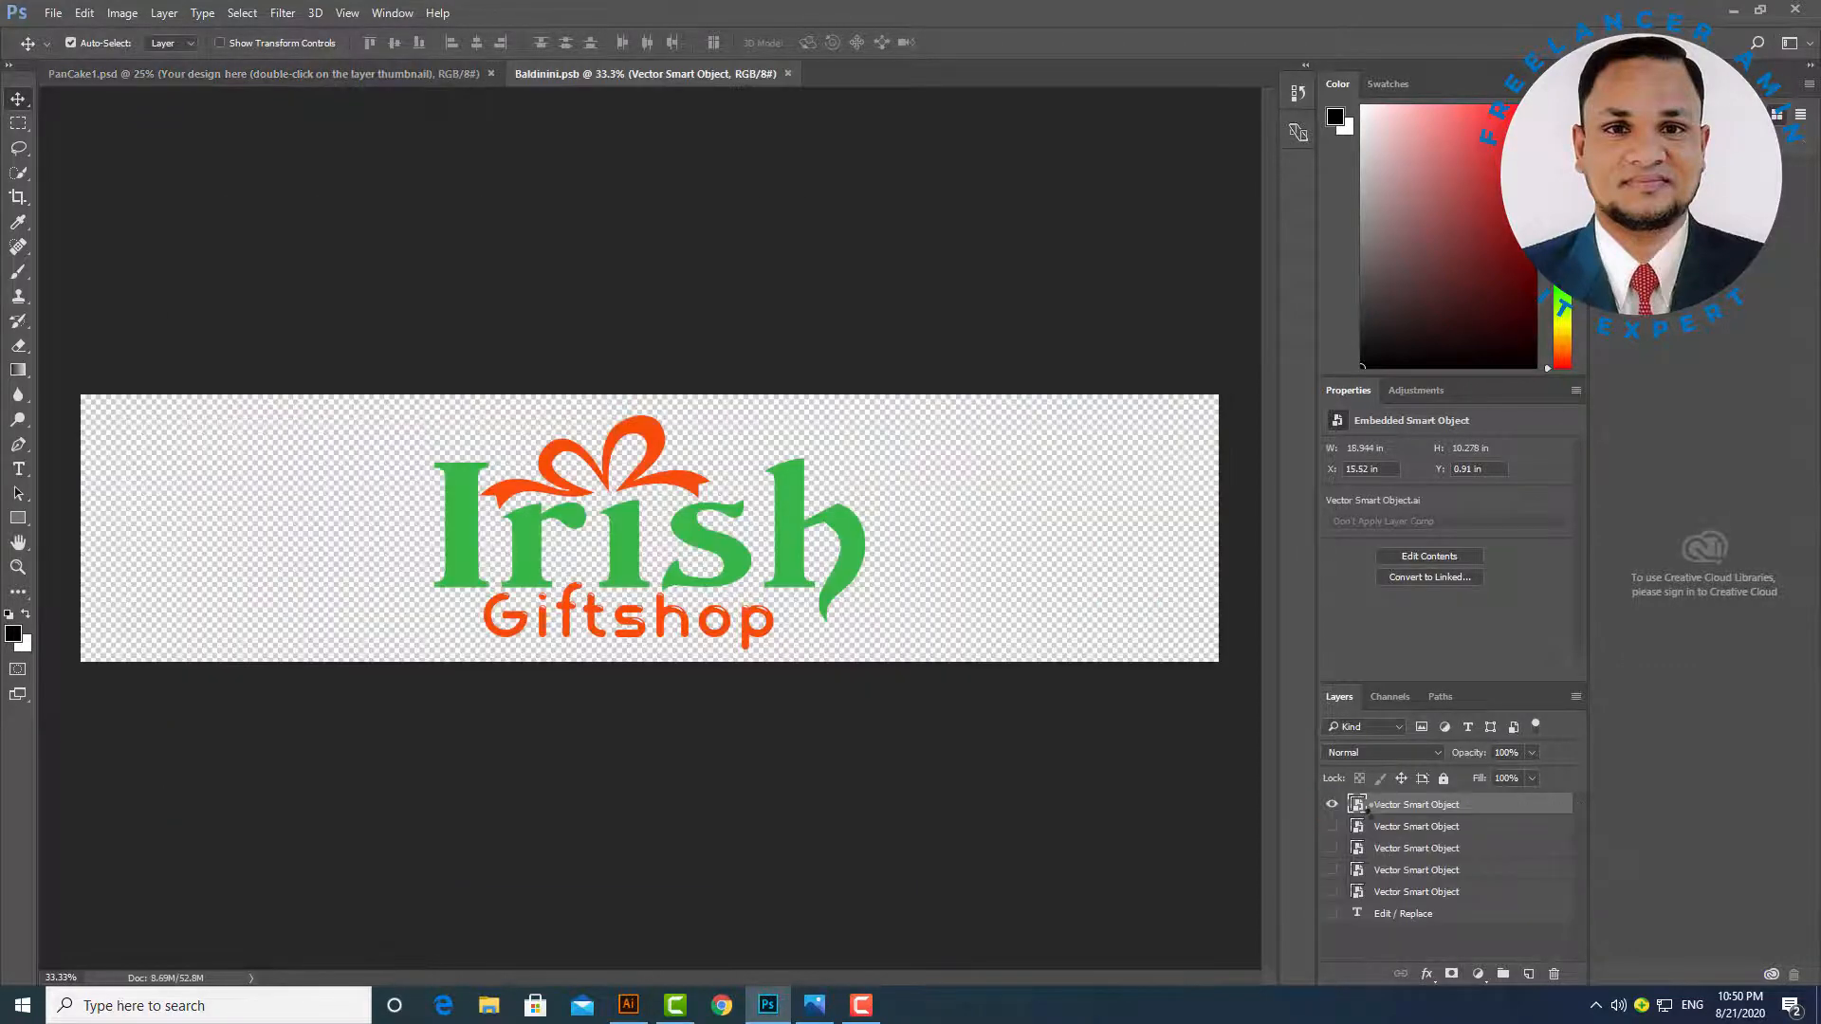
# Hide the Irish Giftshop logo layer and paste the text logo as a smart object about 42.5 in wide.
pyautogui.click(1332, 805)
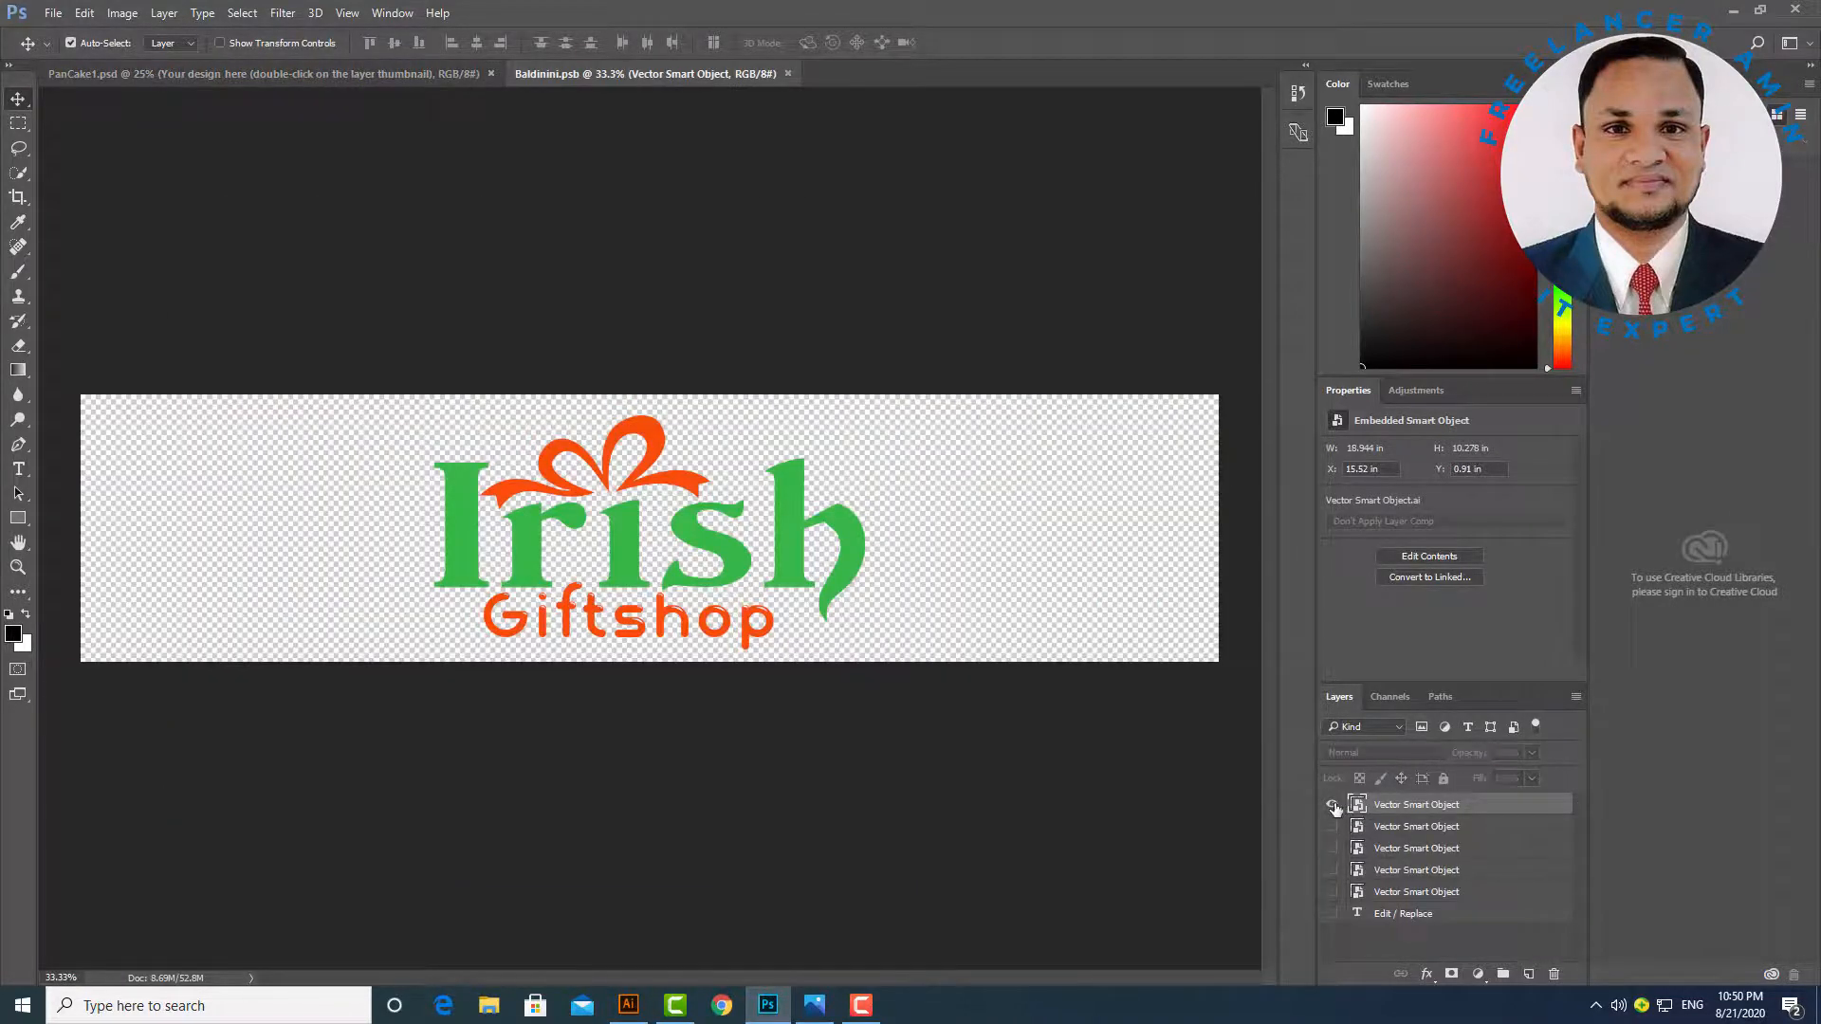
pyautogui.click(1332, 805)
pyautogui.click(804, 575)
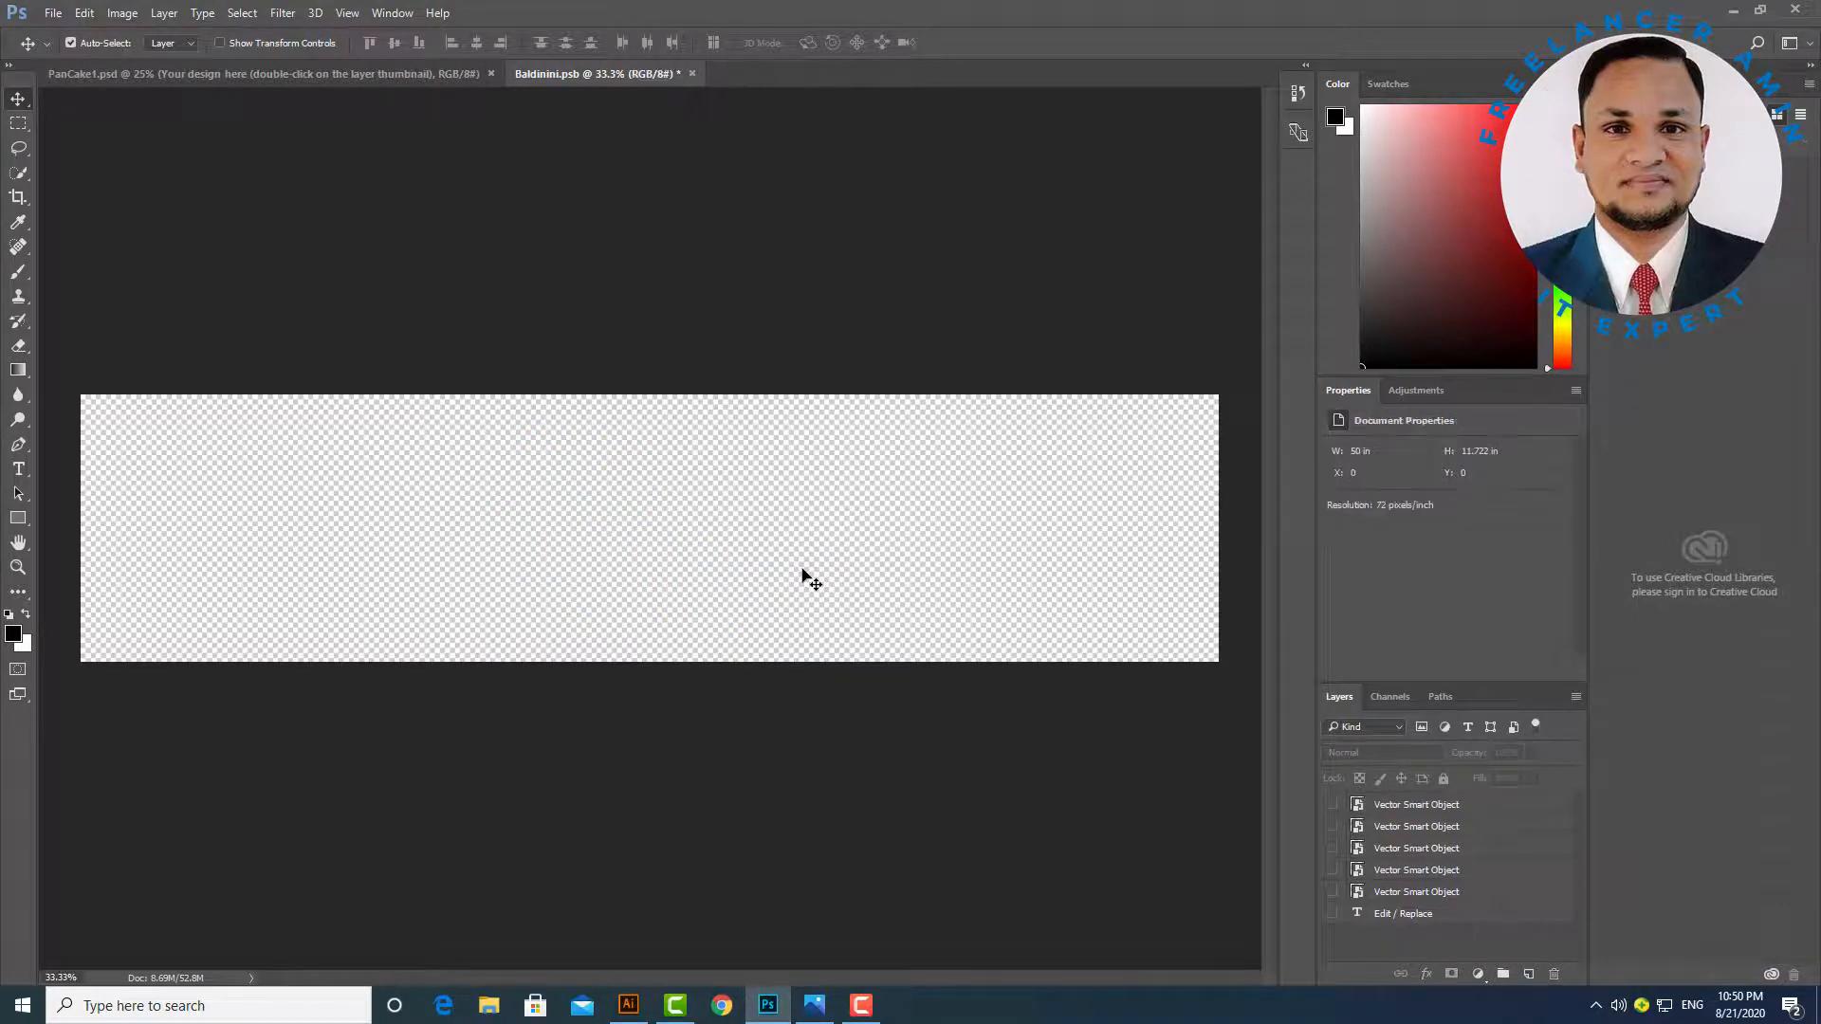
pyautogui.hotkey('ctrl', 'v')
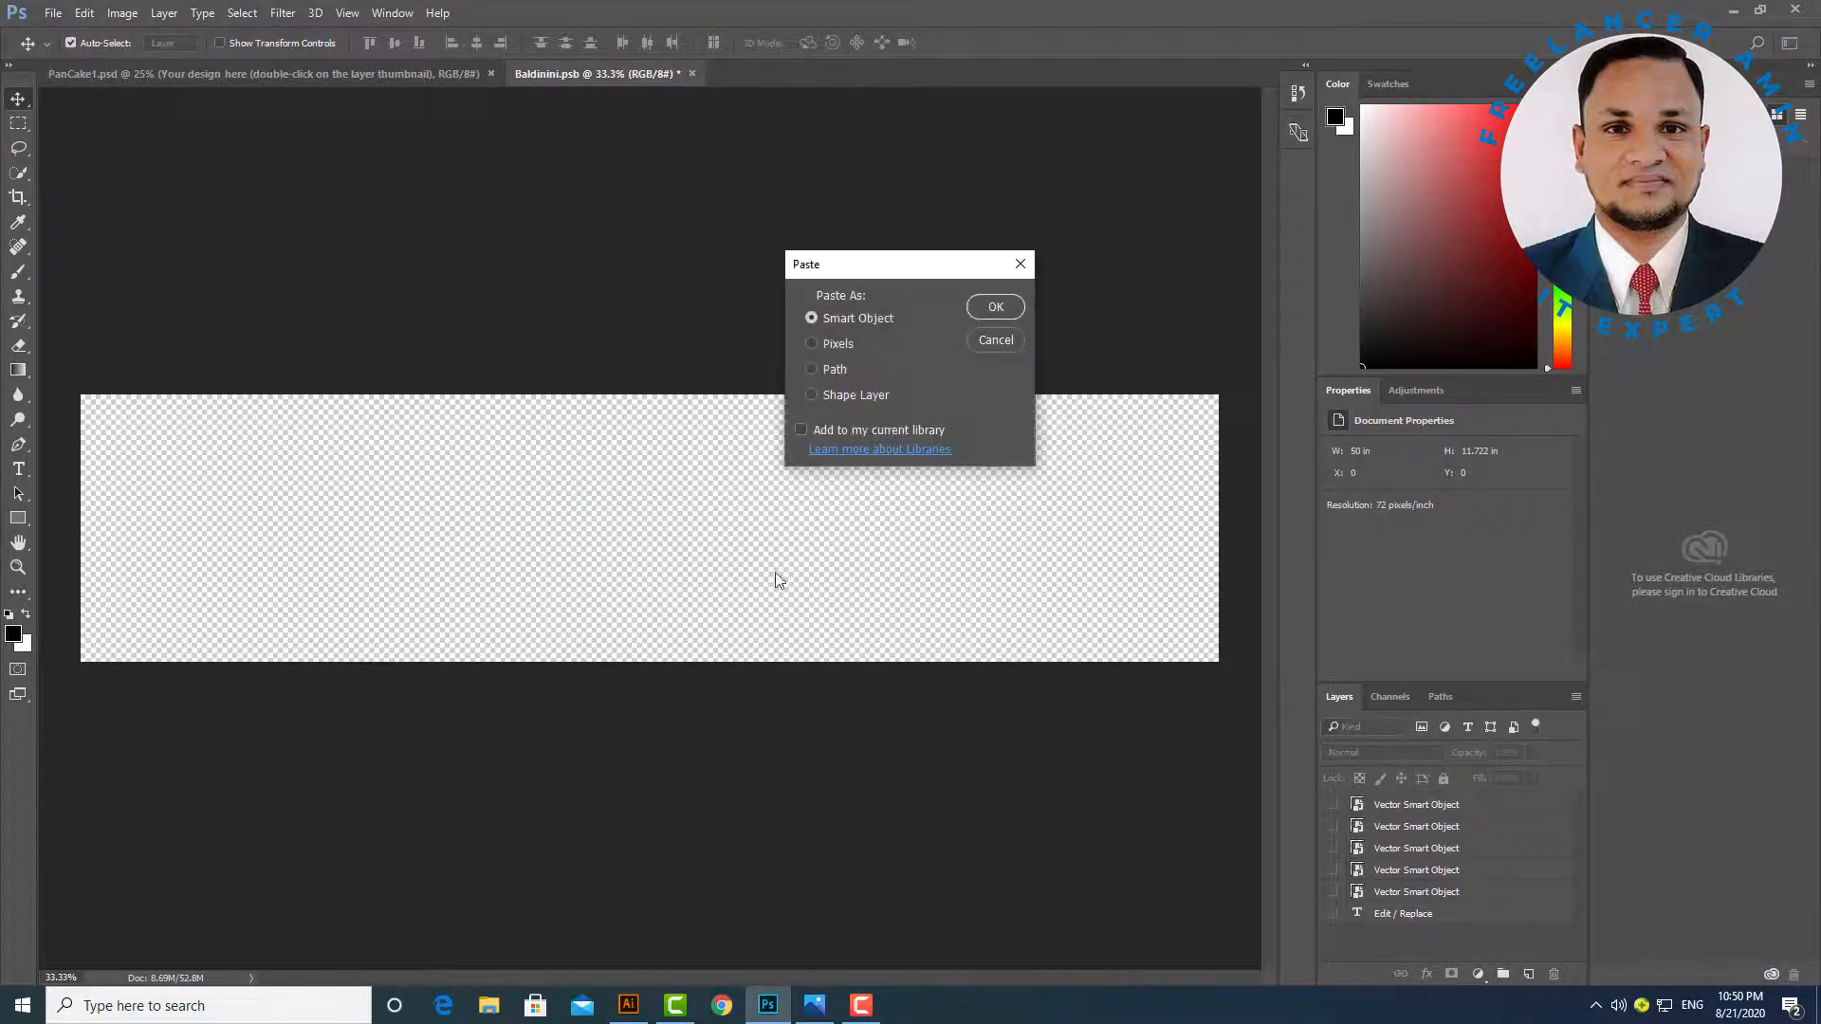
pyautogui.click(993, 309)
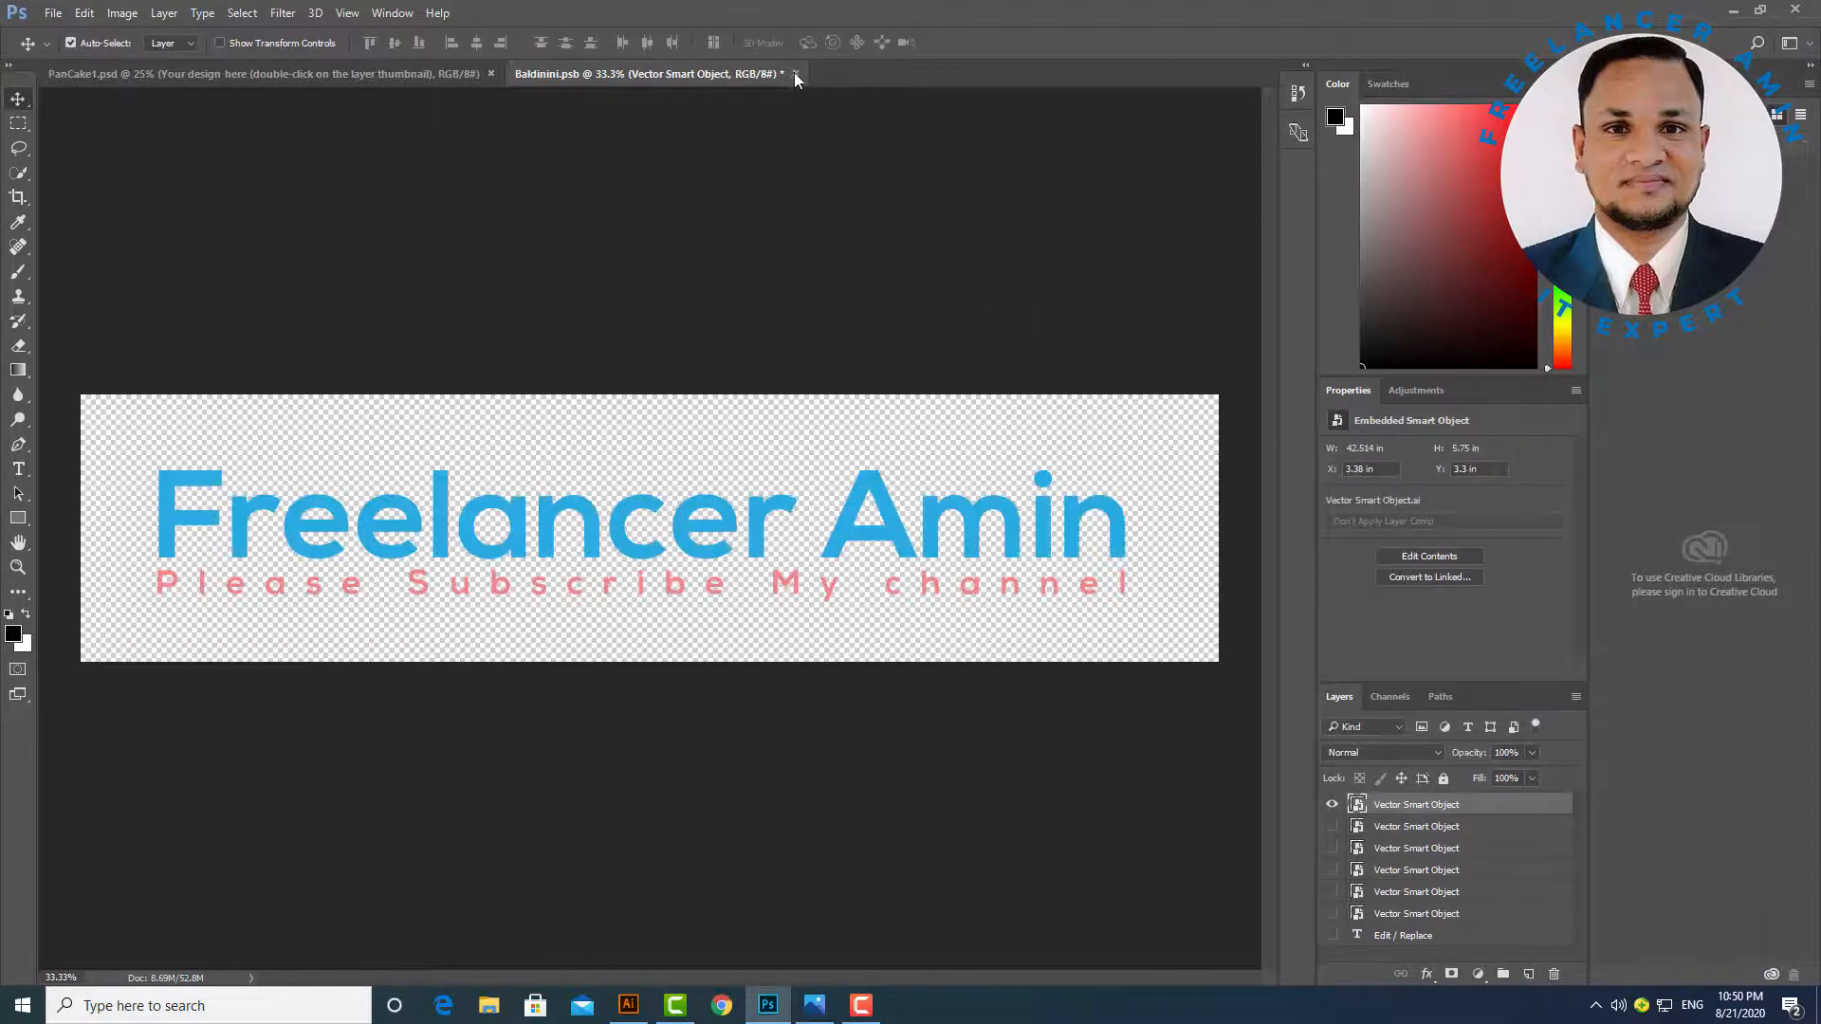
# Save and close Baldinini.psb, and hide the Texture layer in the Effect group, toggling it to compare the logo's colors.
pyautogui.click(797, 74)
pyautogui.click(841, 381)
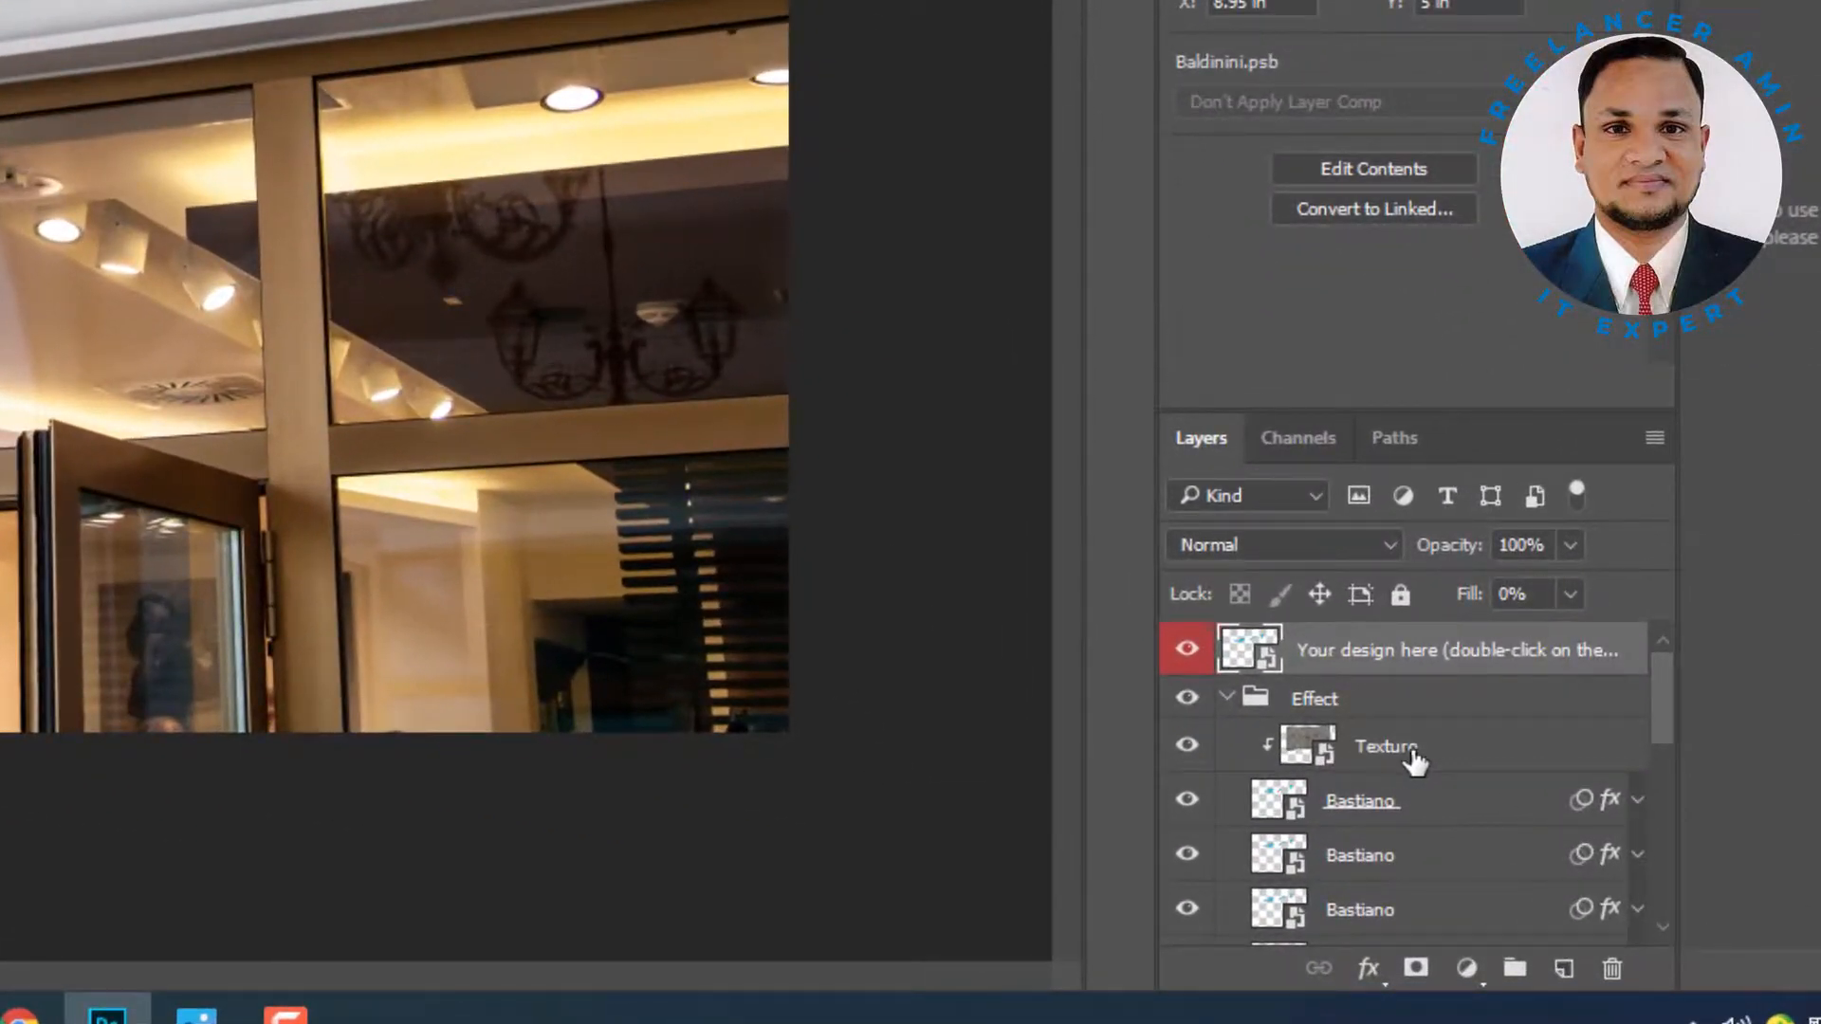
pyautogui.click(1188, 749)
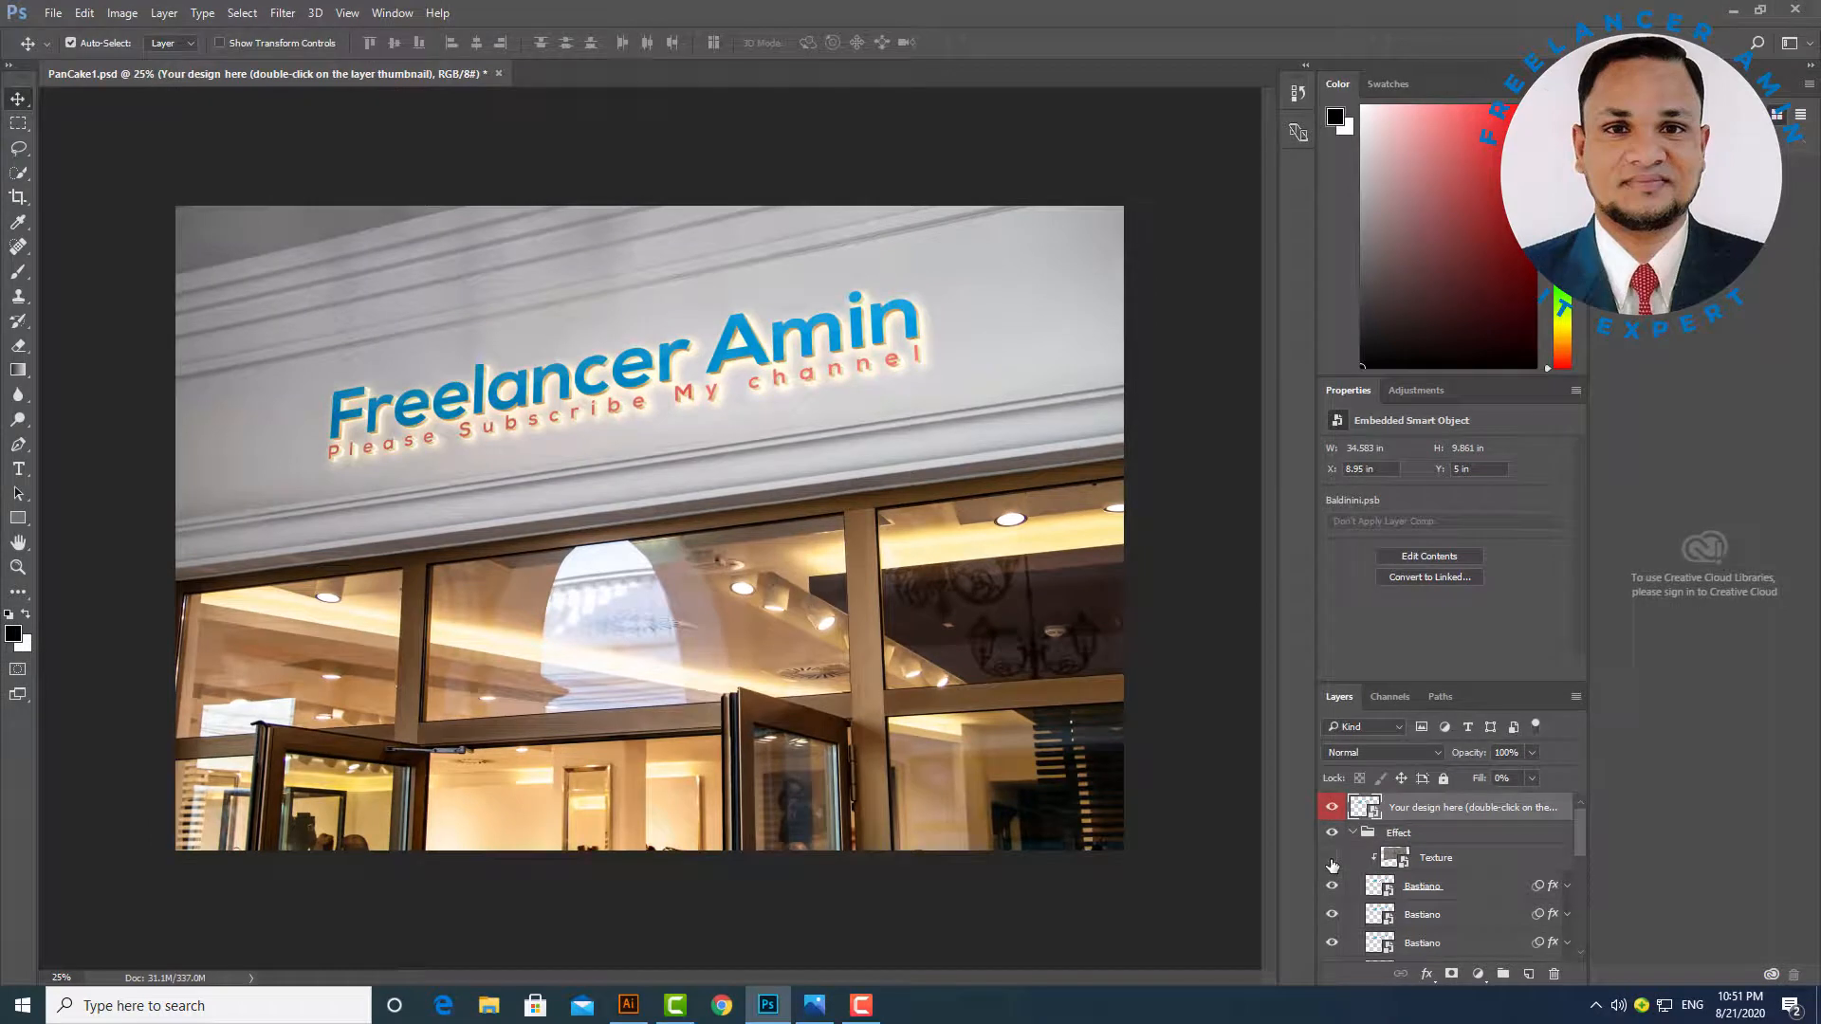
pyautogui.click(1332, 860)
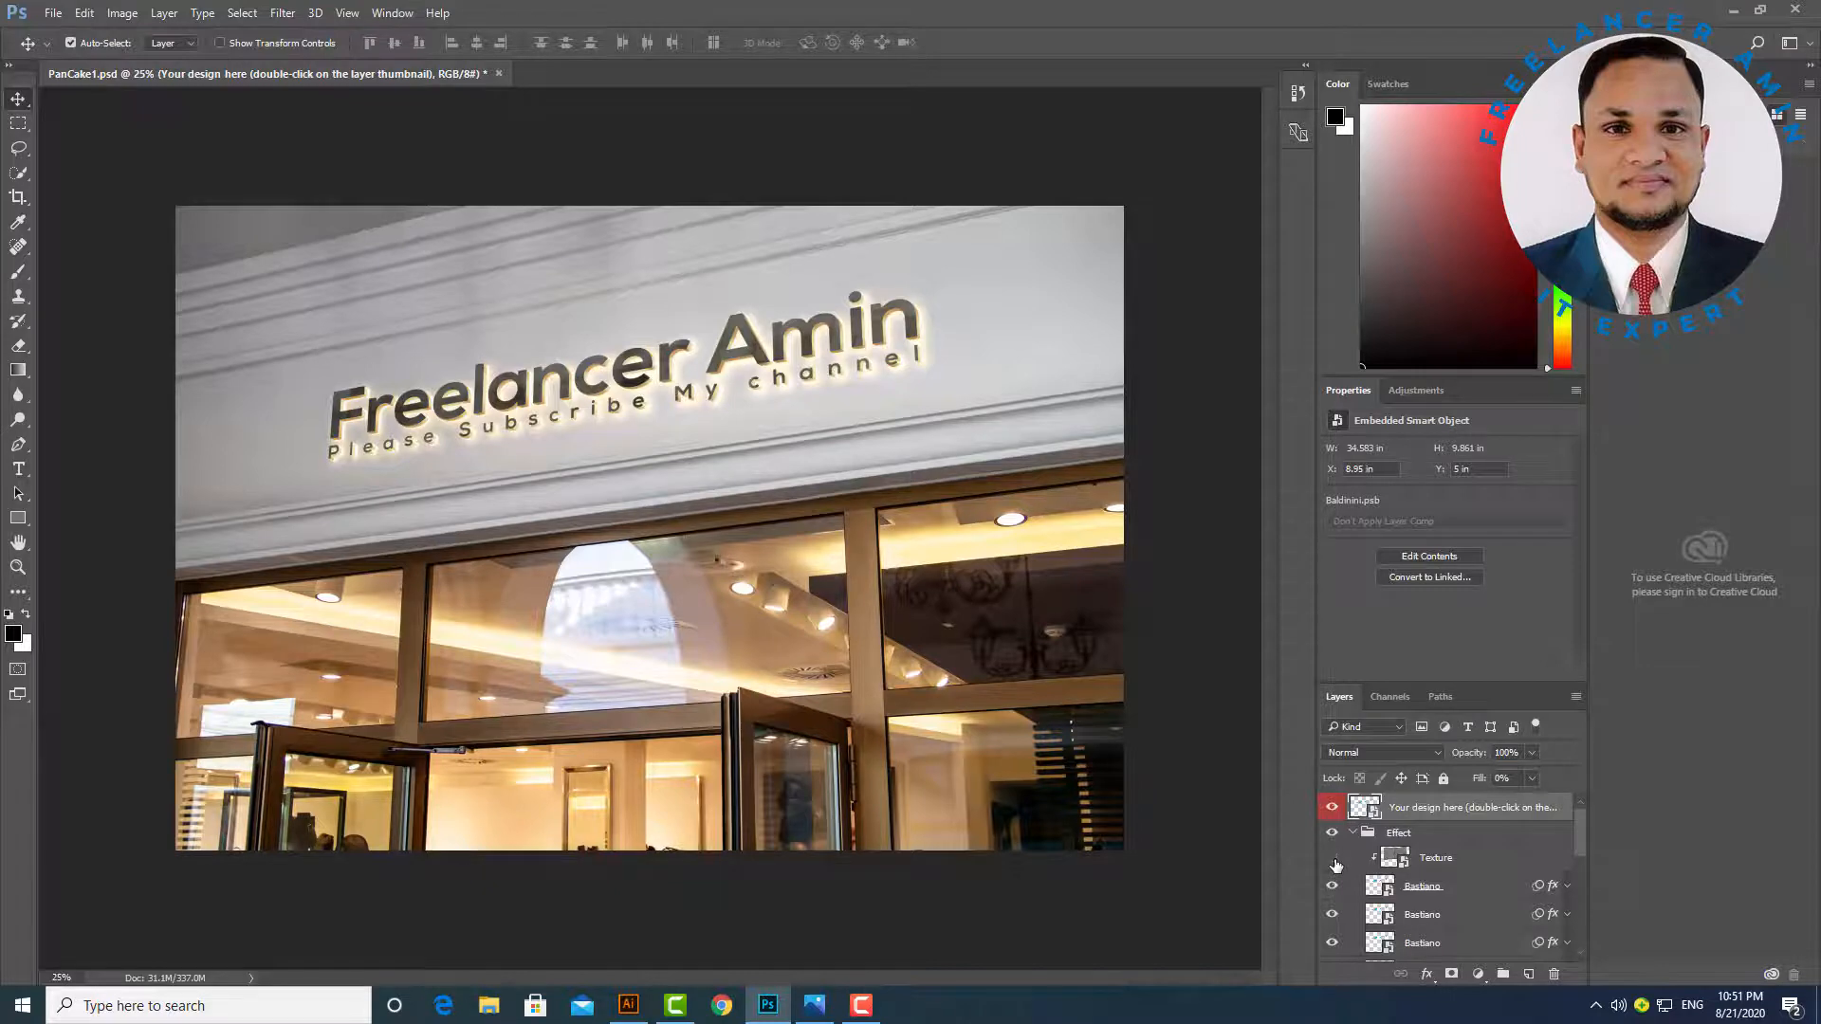
pyautogui.click(1333, 861)
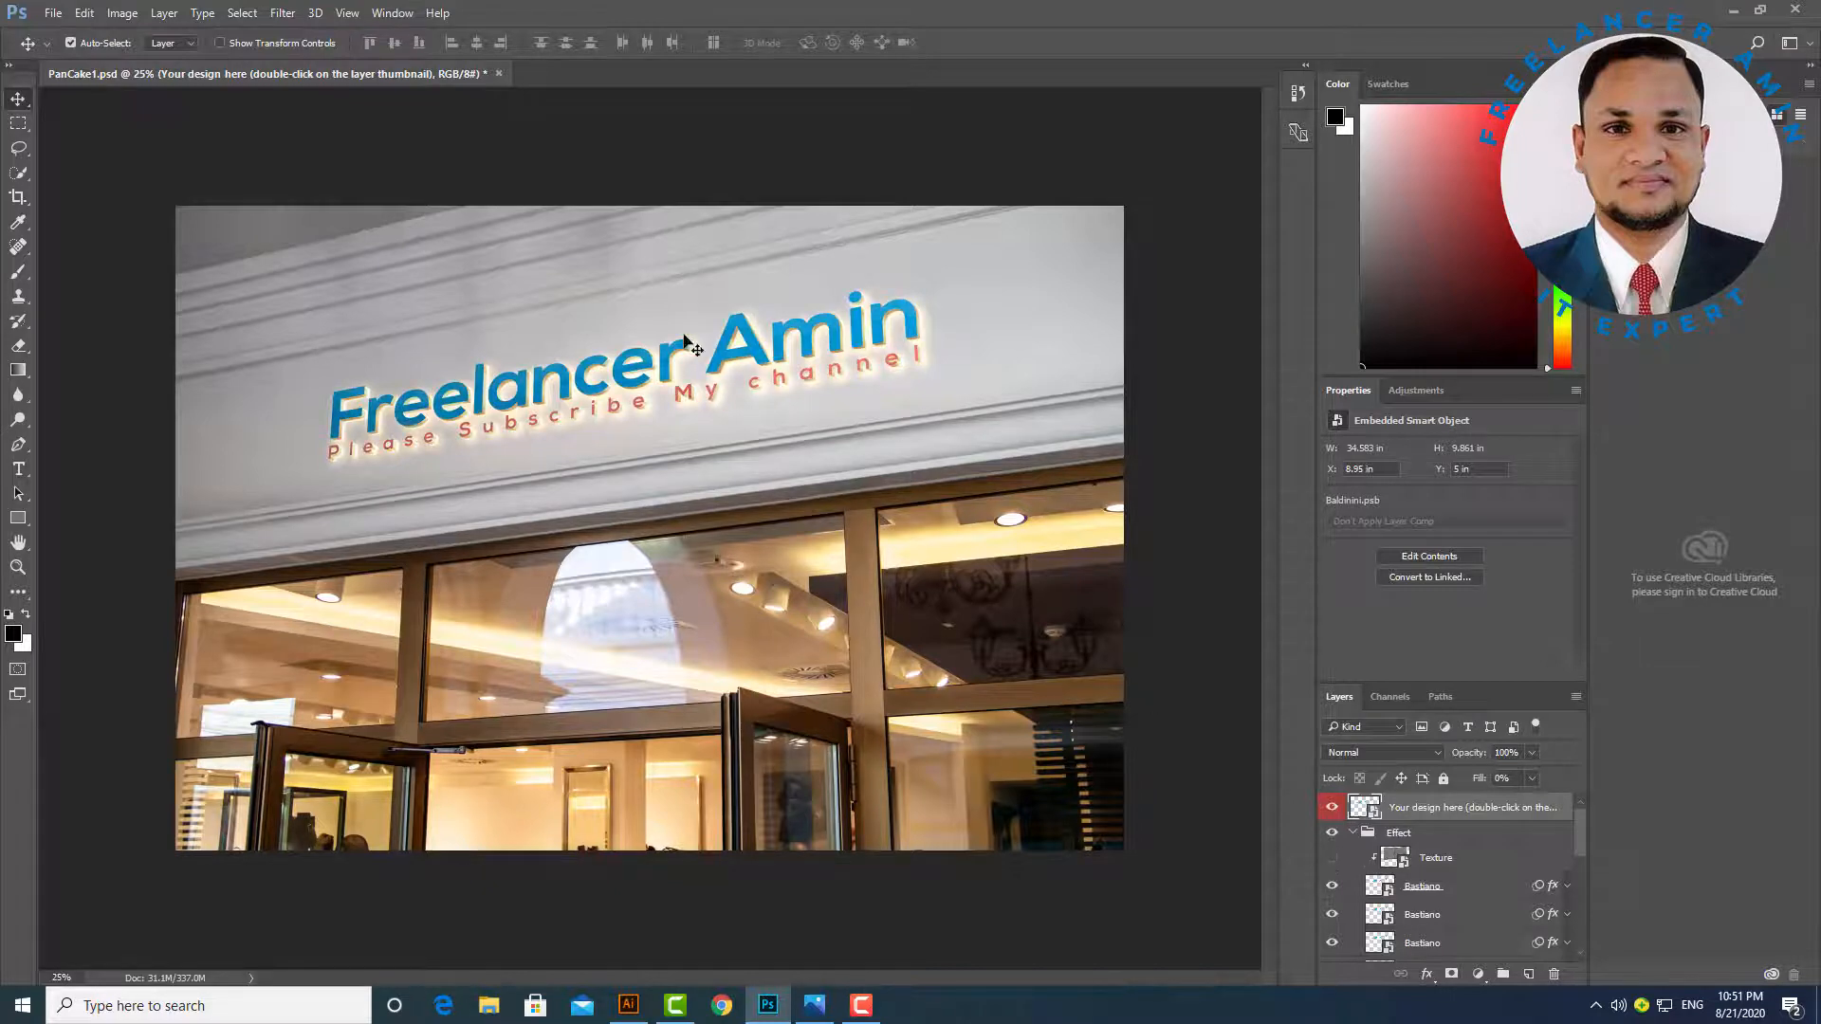
# Close PanCake1.psd and open the recent Black_Matel.psd without creating a library.
pyautogui.click(498, 74)
pyautogui.click(1517, 287)
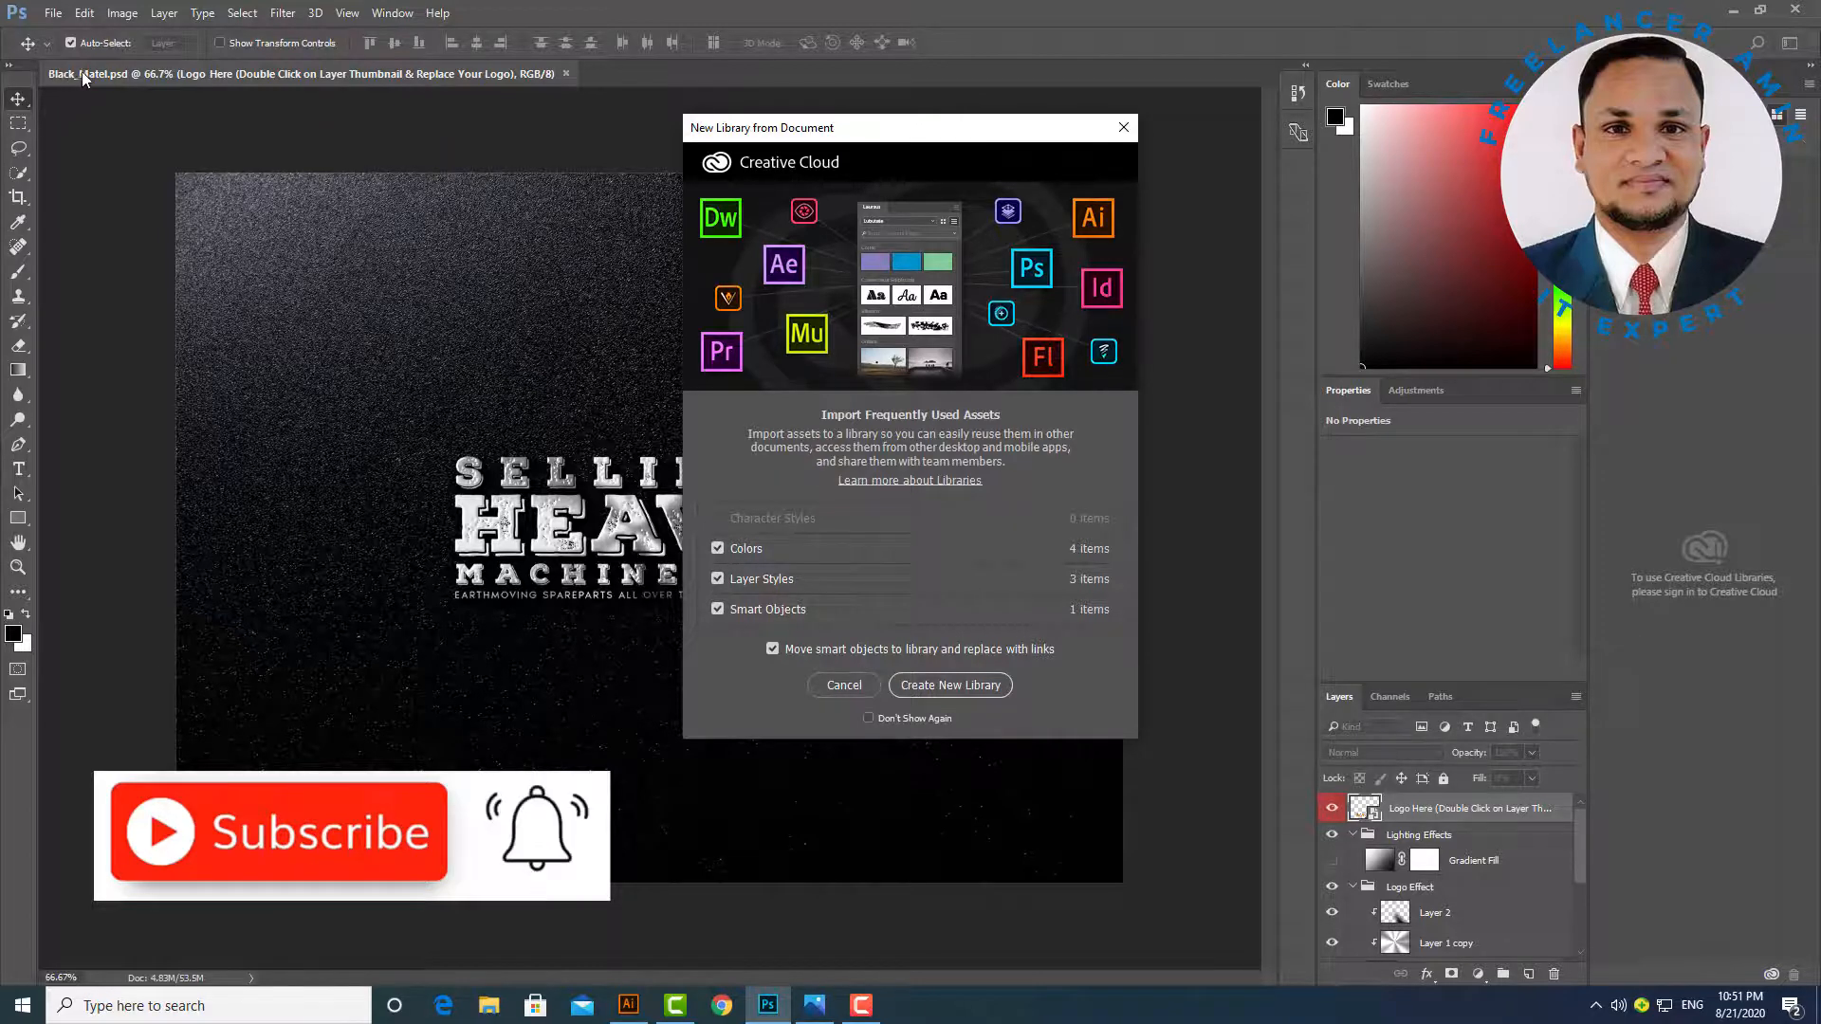
pyautogui.click(843, 685)
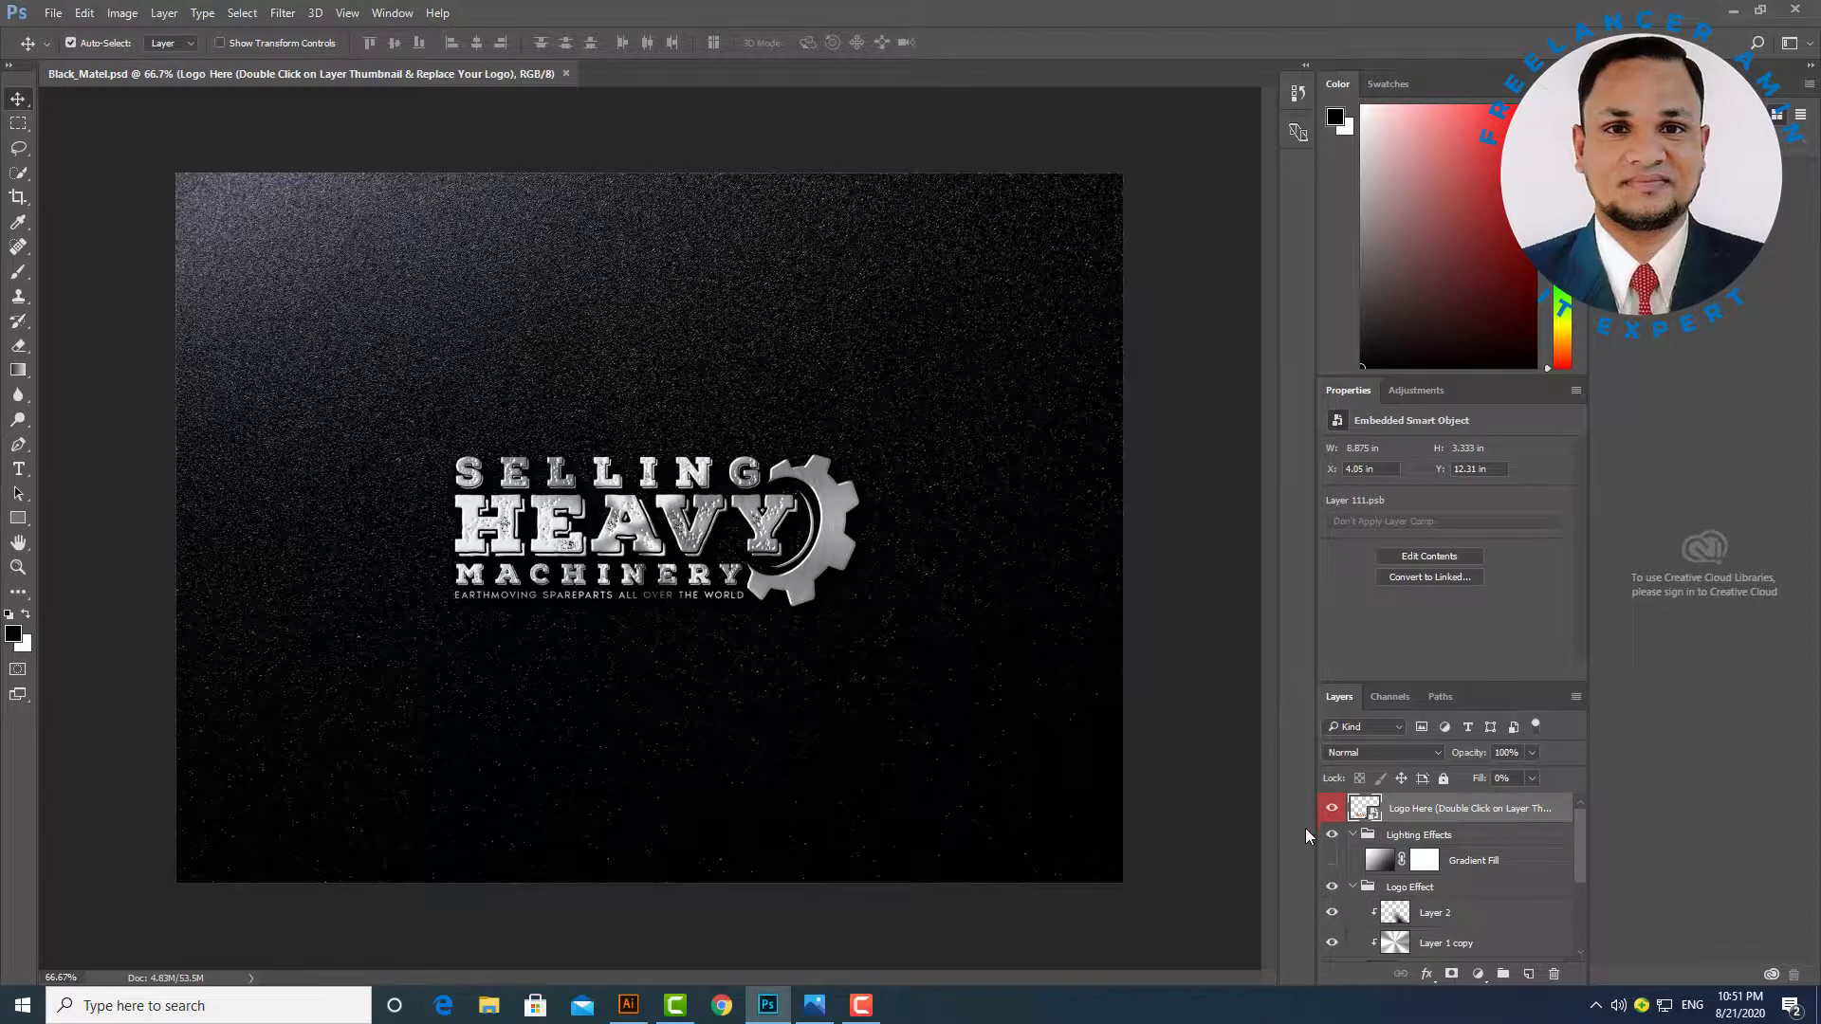
# Open the contents of the Logo Here smart object and hide the existing Selling Heavy Machinery logo layer.
pyautogui.doubleClick(1374, 817)
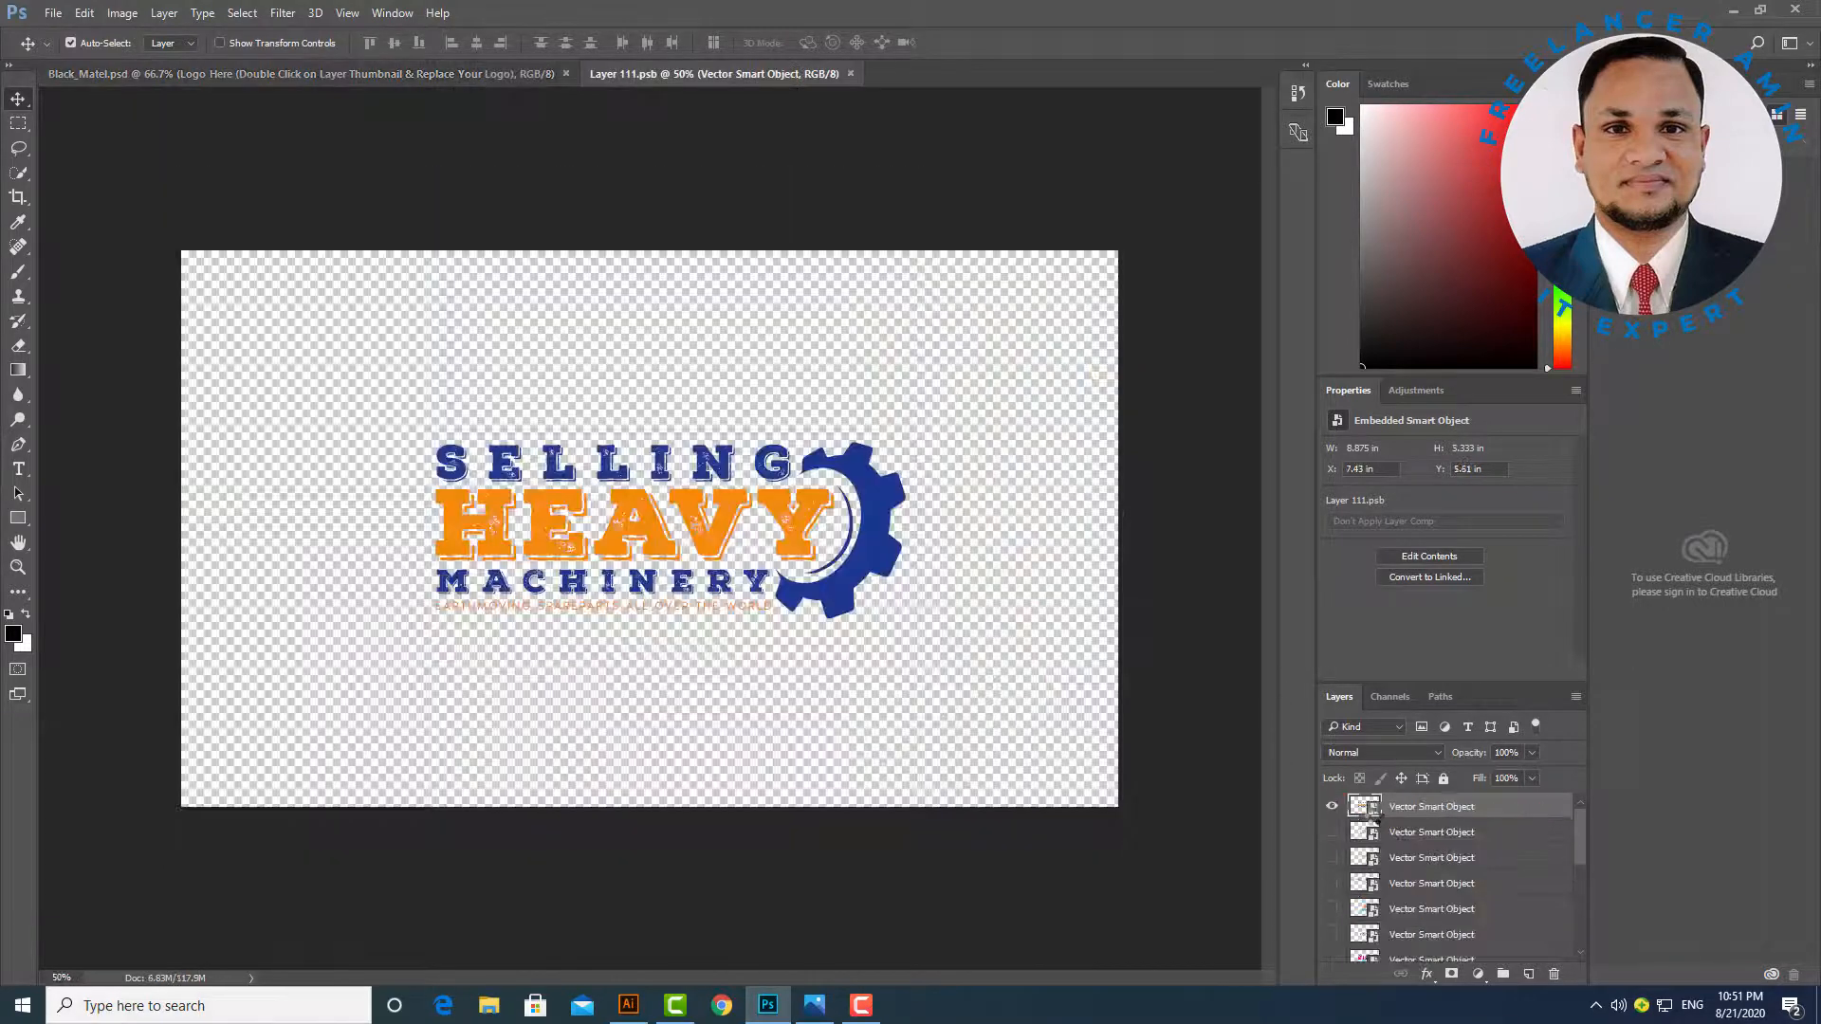
pyautogui.click(1332, 808)
pyautogui.click(721, 610)
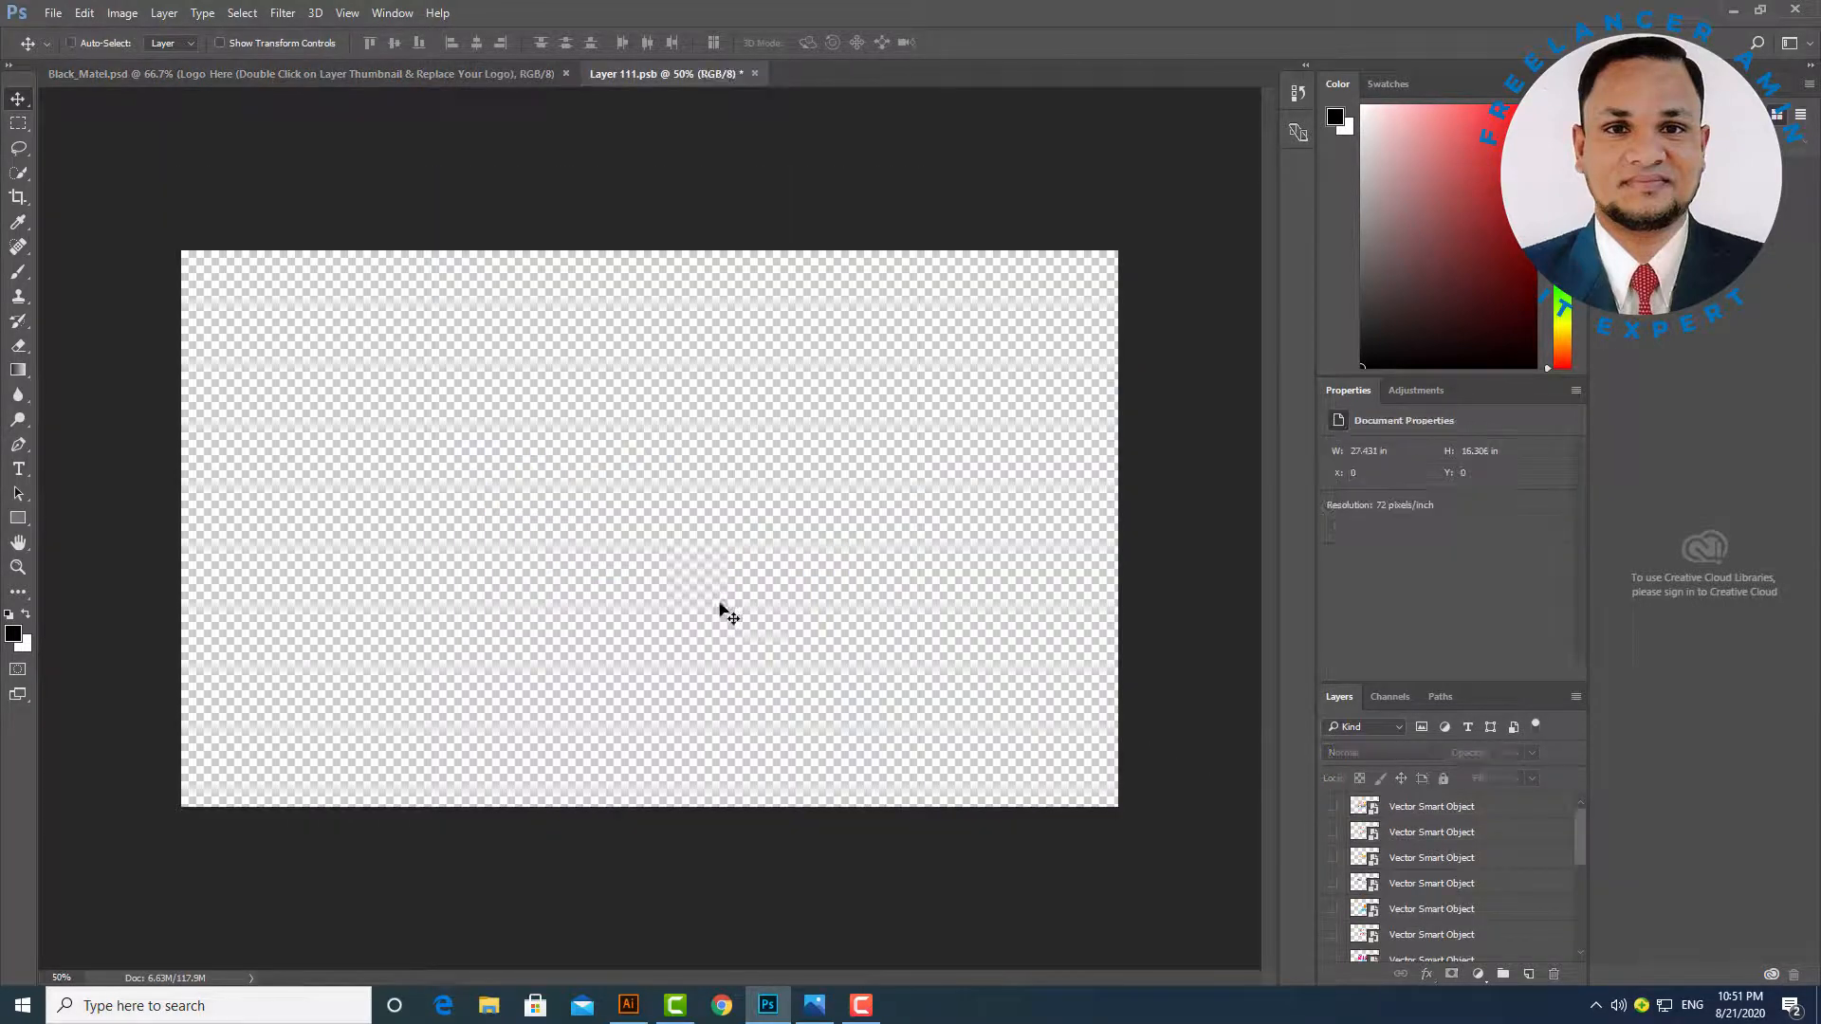
# Paste the text logo as a smart object into Layer 111.psb and enlarge it to about 24.6 in wide.
pyautogui.hotkey('ctrl', 'v')
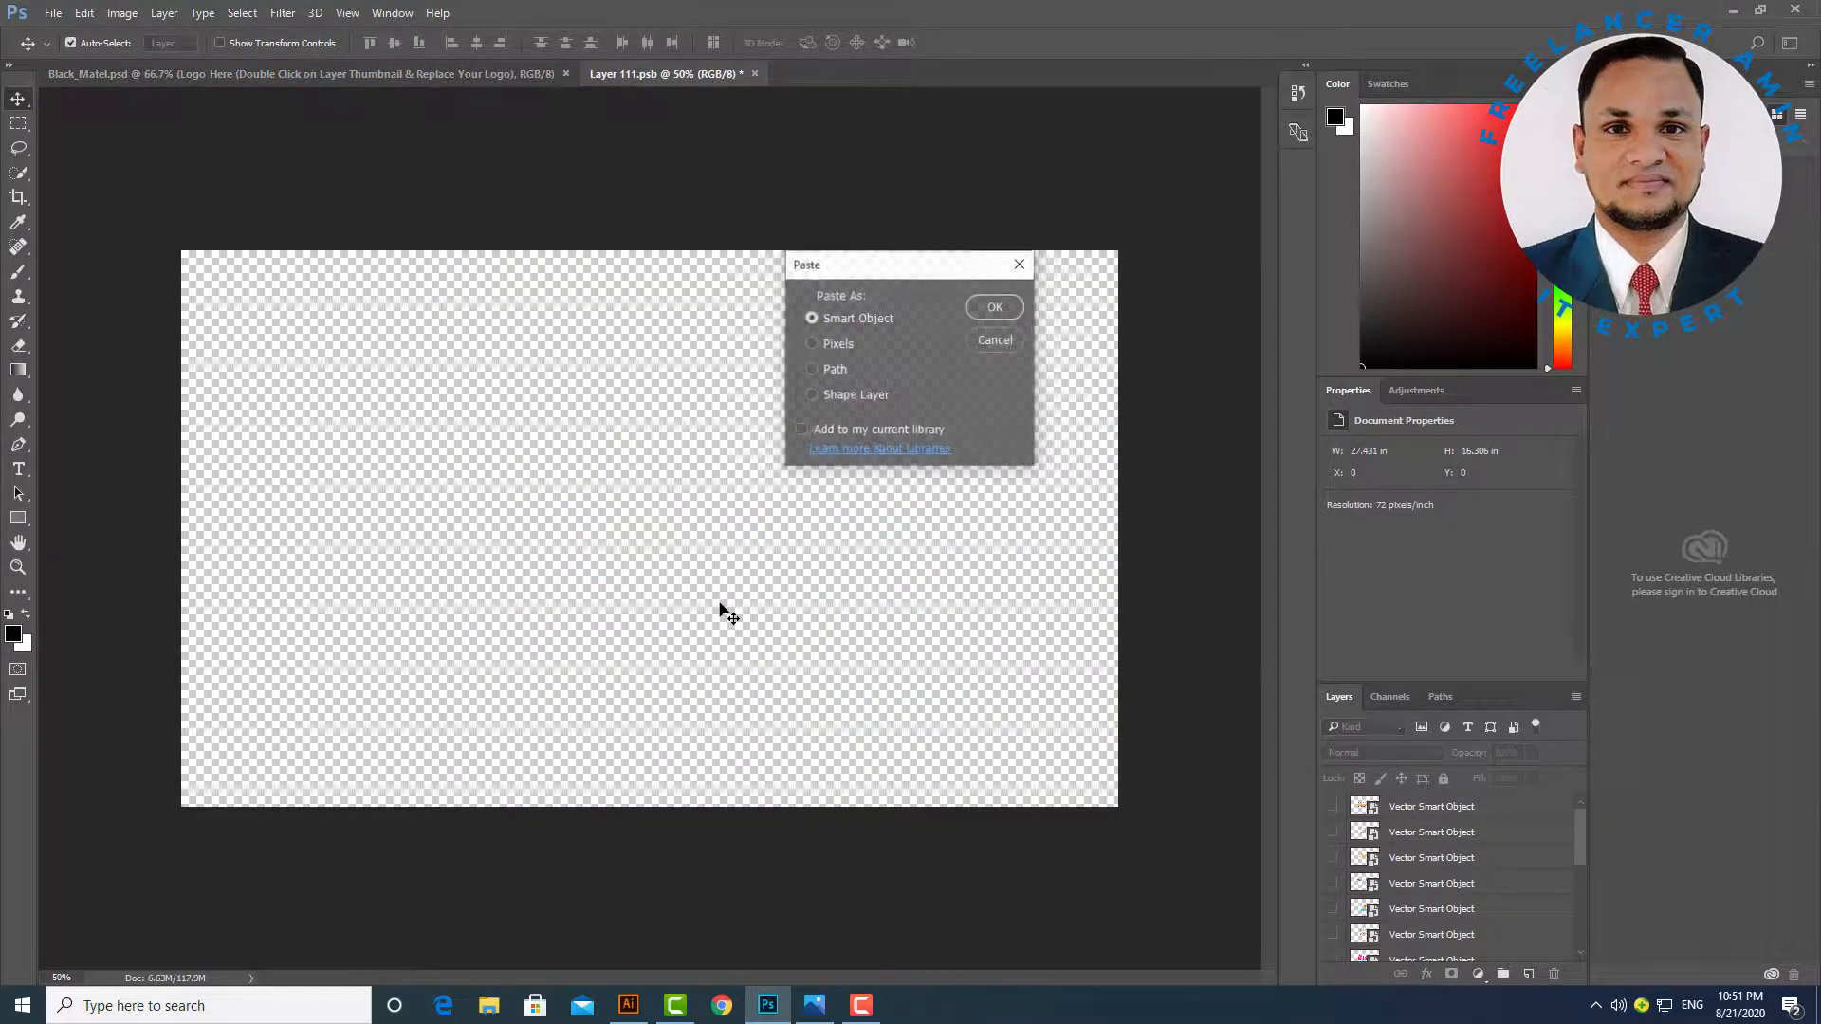
pyautogui.click(1004, 311)
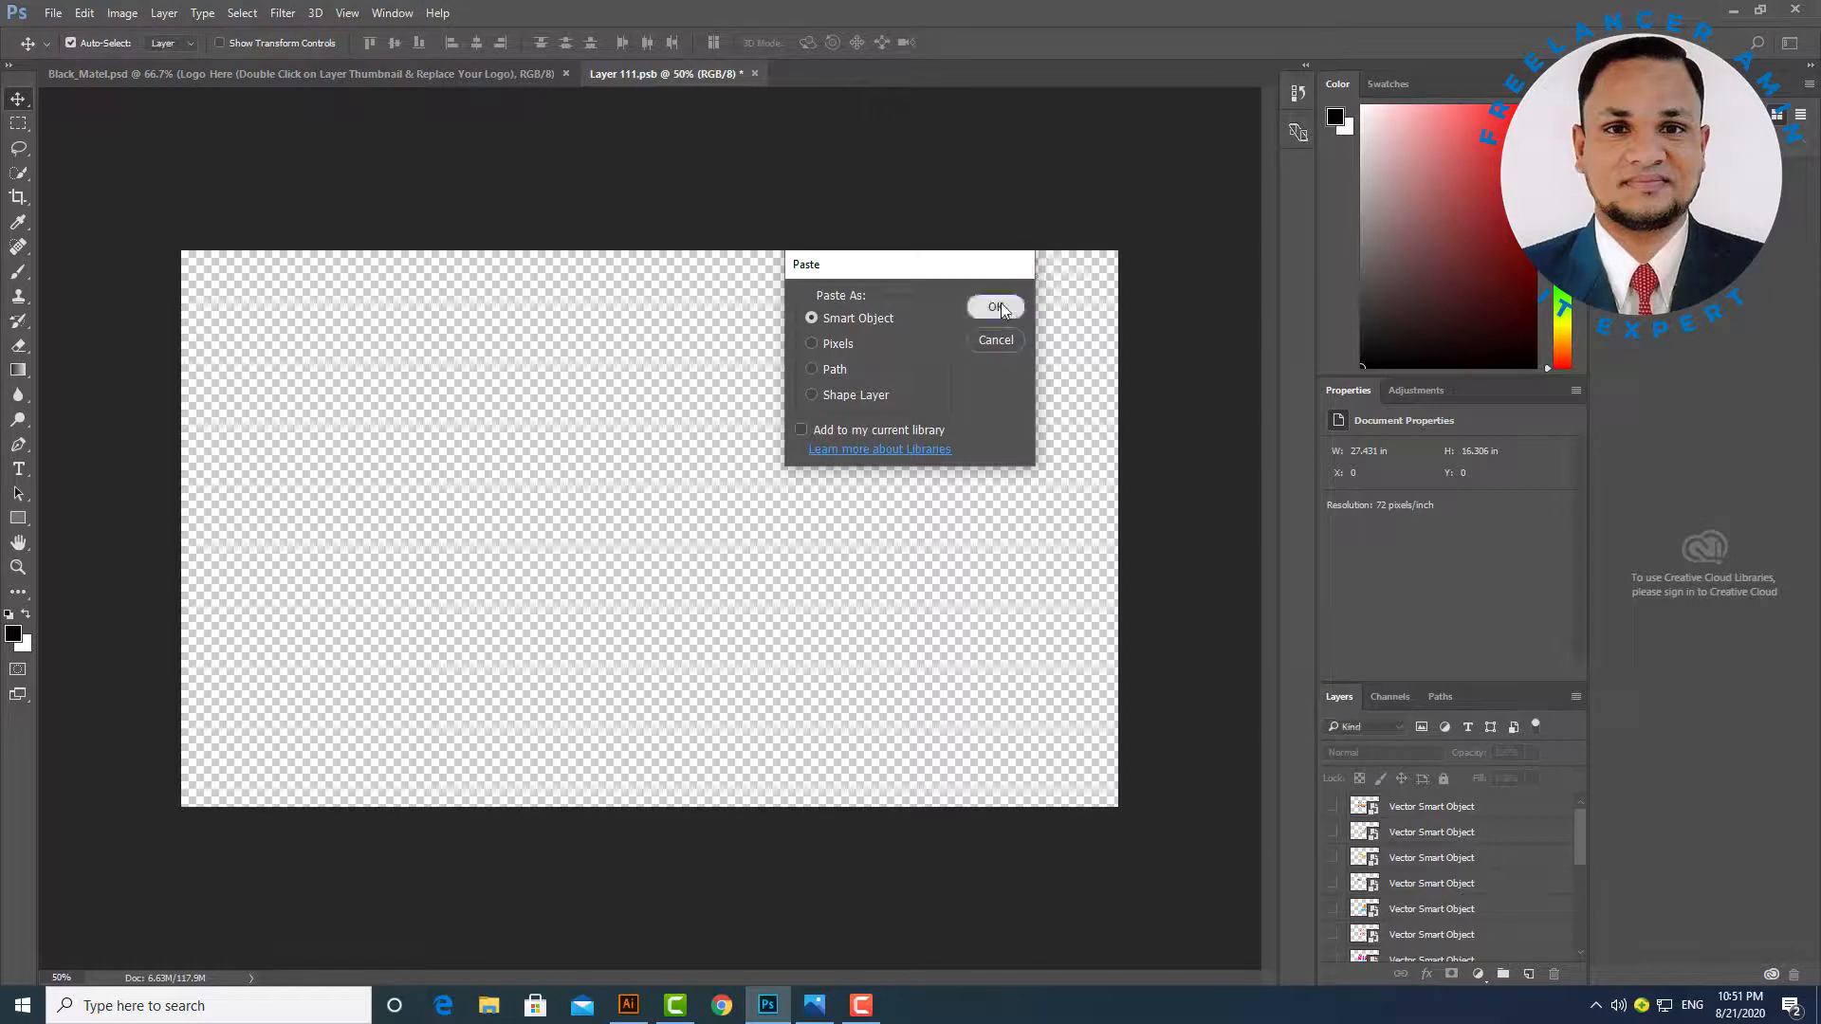
pyautogui.moveTo(747, 543); pyautogui.dragTo(1058, 737)
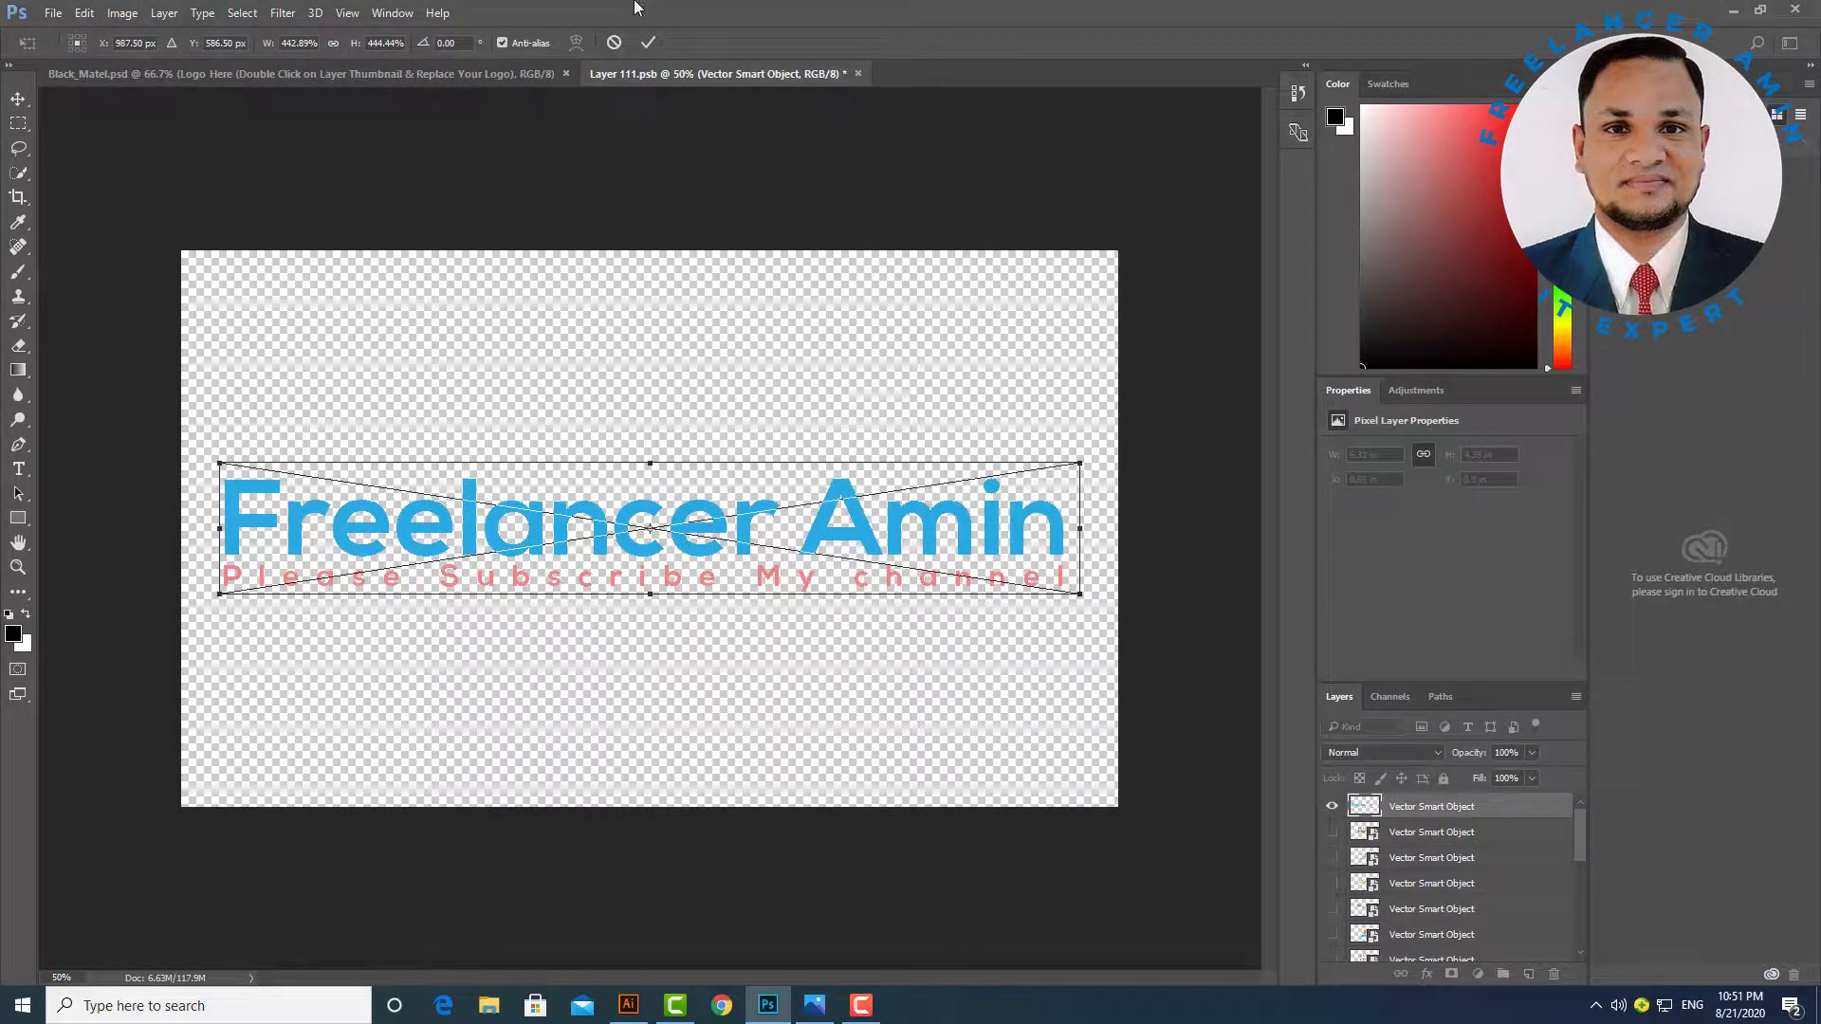
pyautogui.click(649, 44)
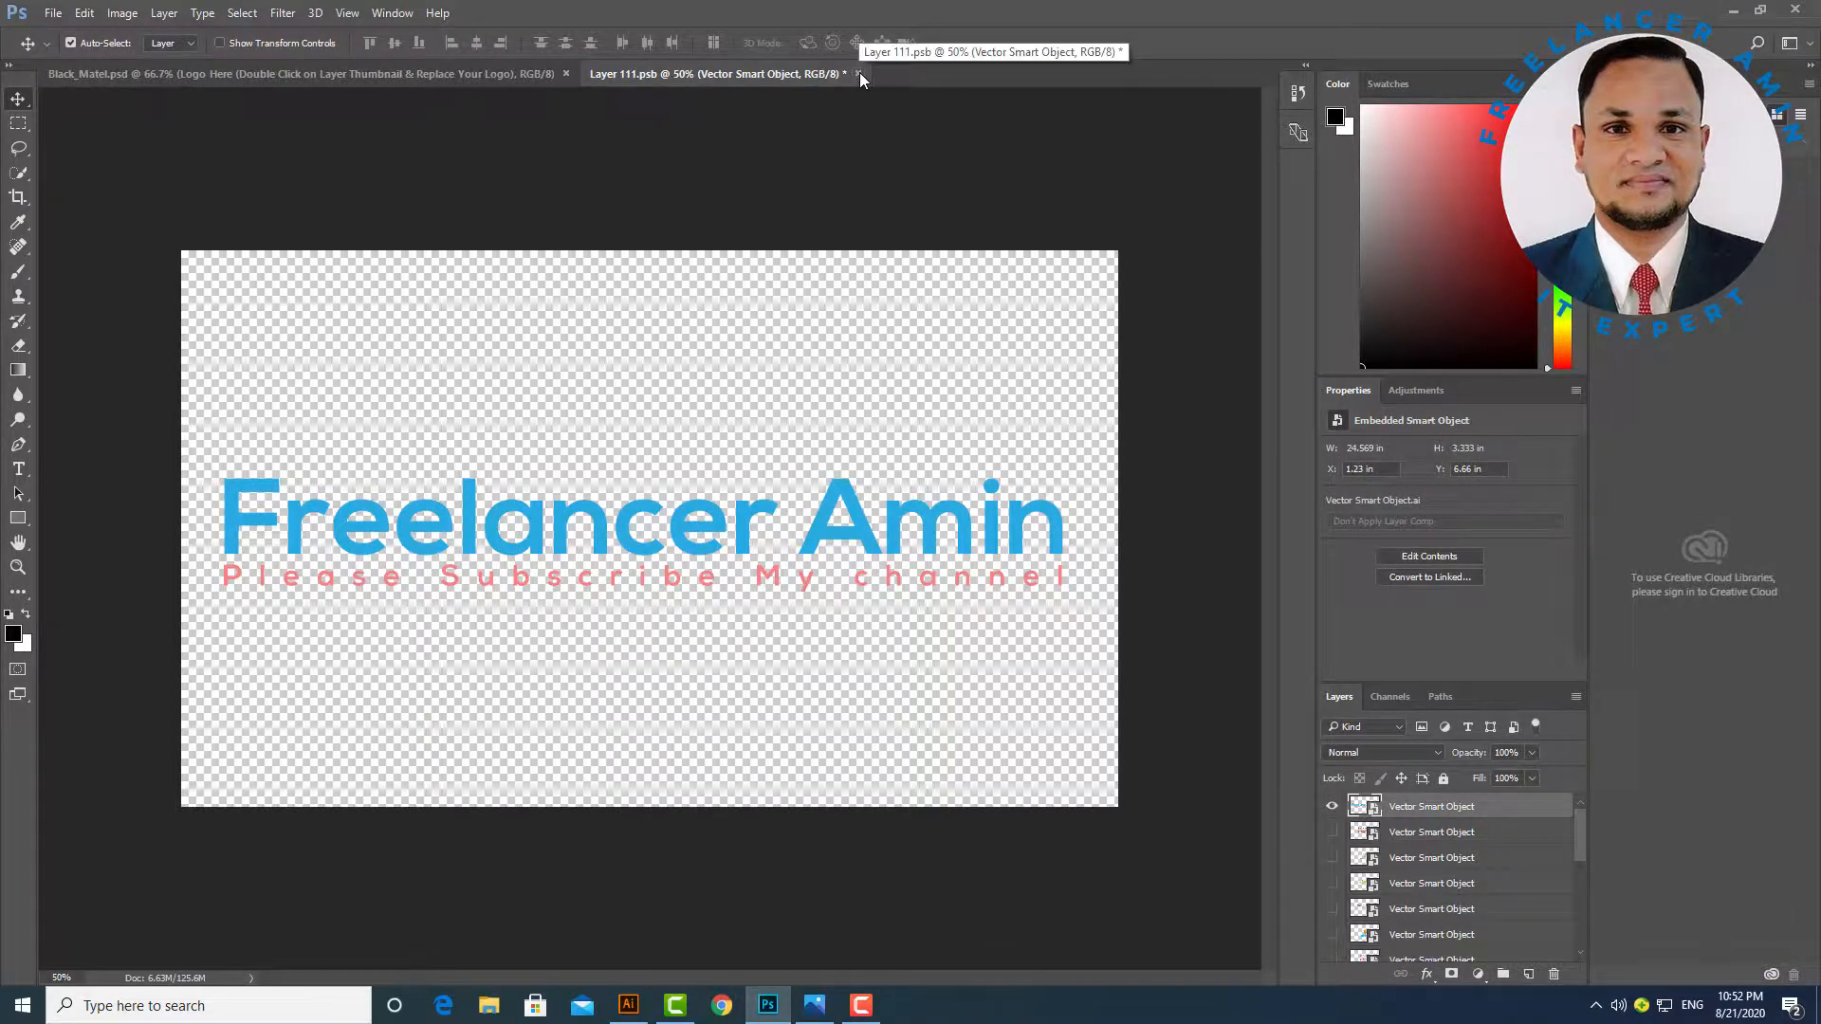
# Save and close Layer 111.psb, and hide Layer 1 copy in the Logo Effect group of Black_Matel.psd.
pyautogui.click(859, 73)
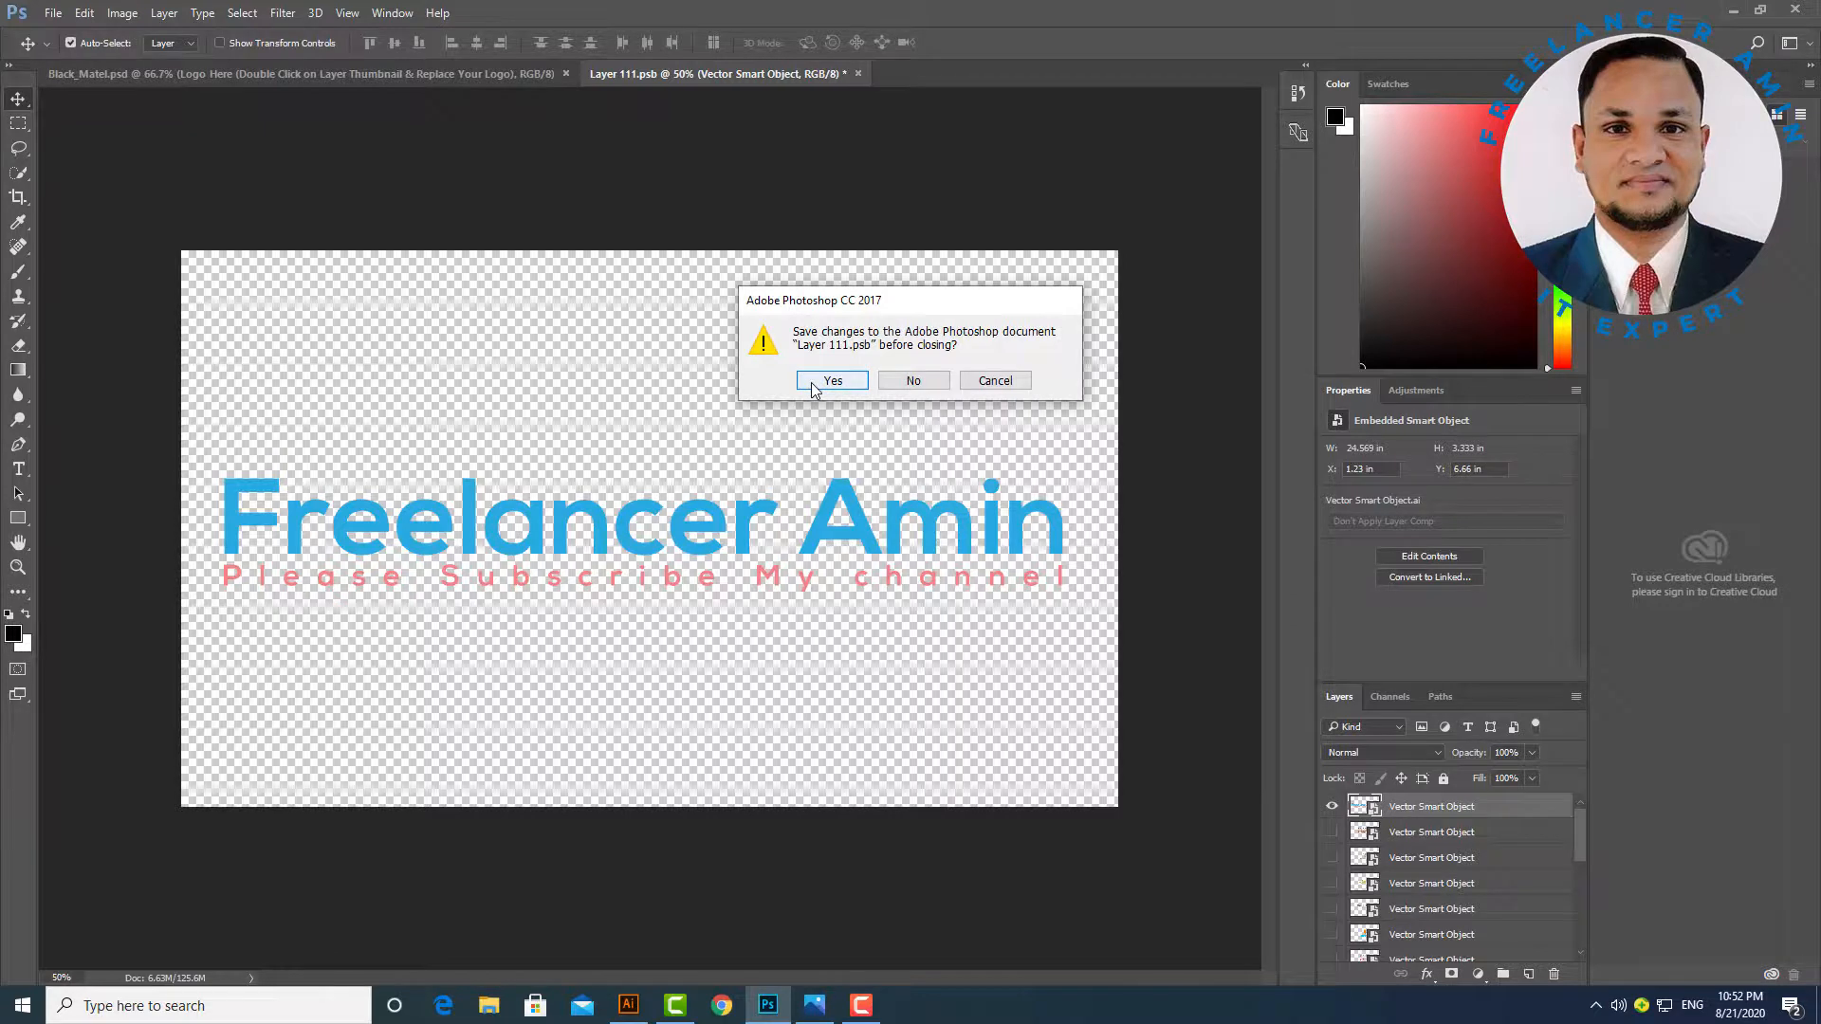
pyautogui.click(831, 380)
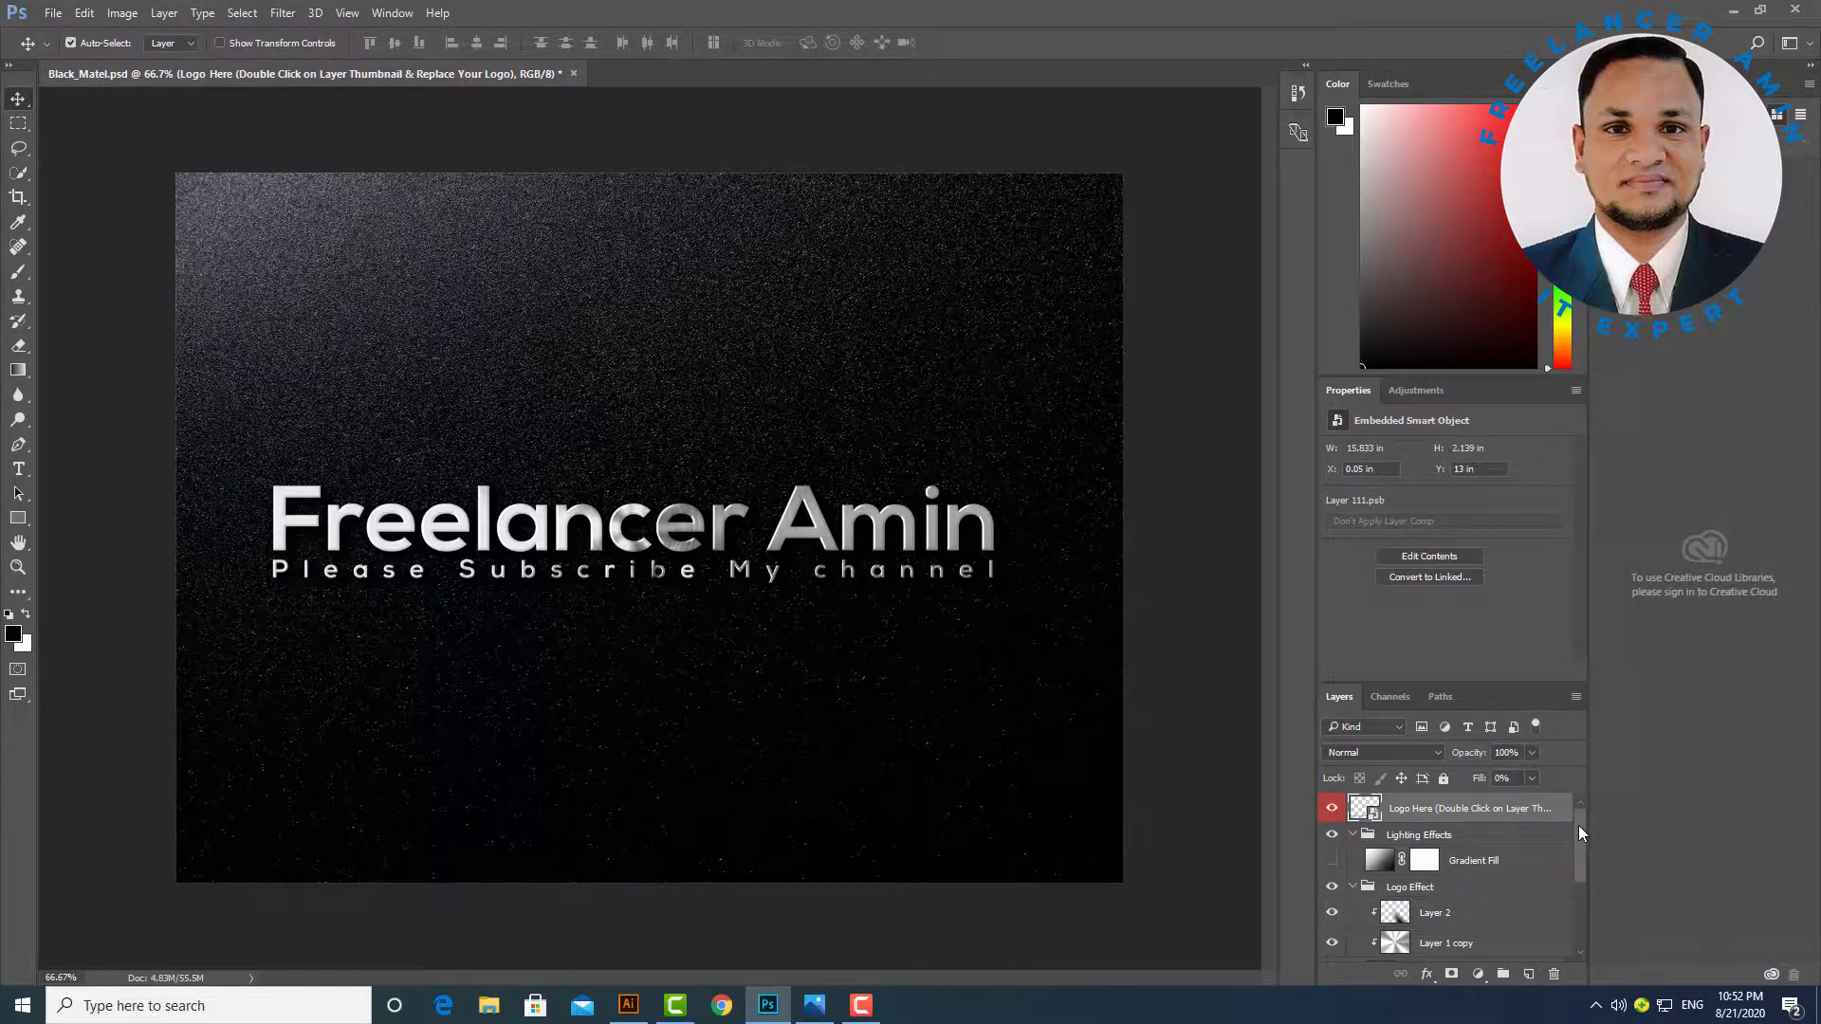
pyautogui.moveTo(1580, 844); pyautogui.dragTo(1579, 868)
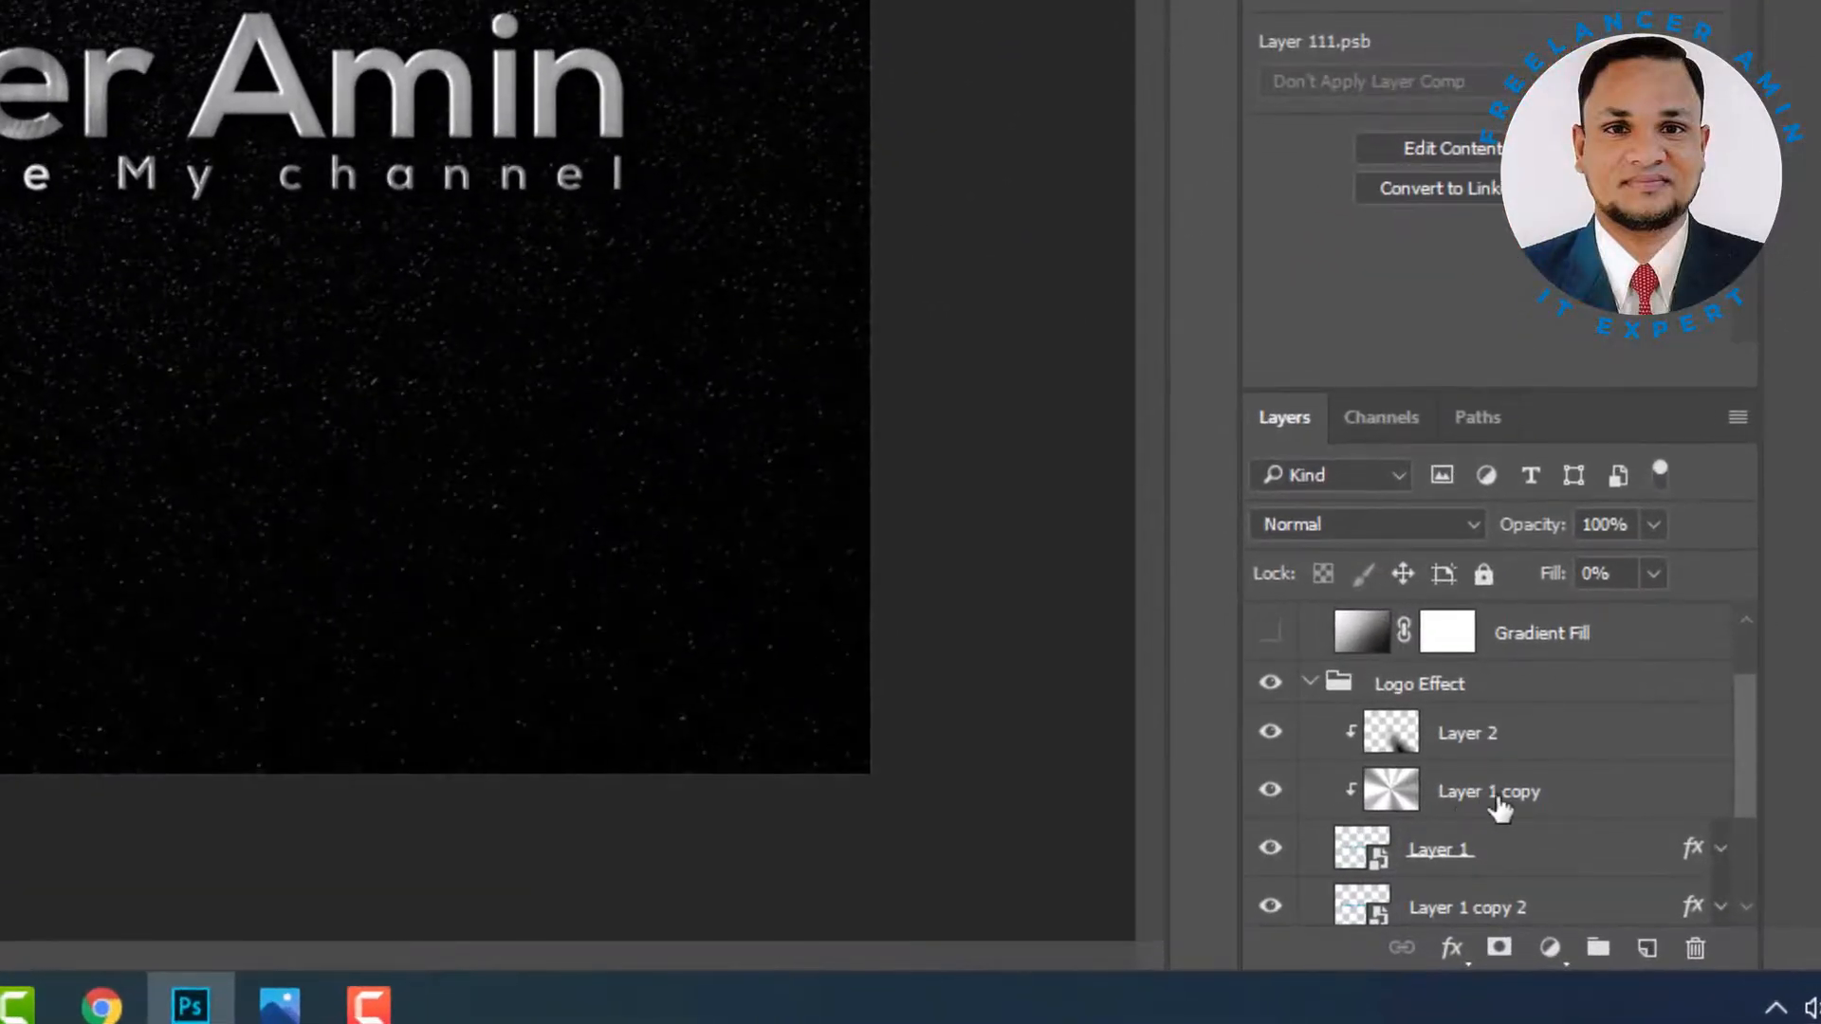
pyautogui.click(1276, 795)
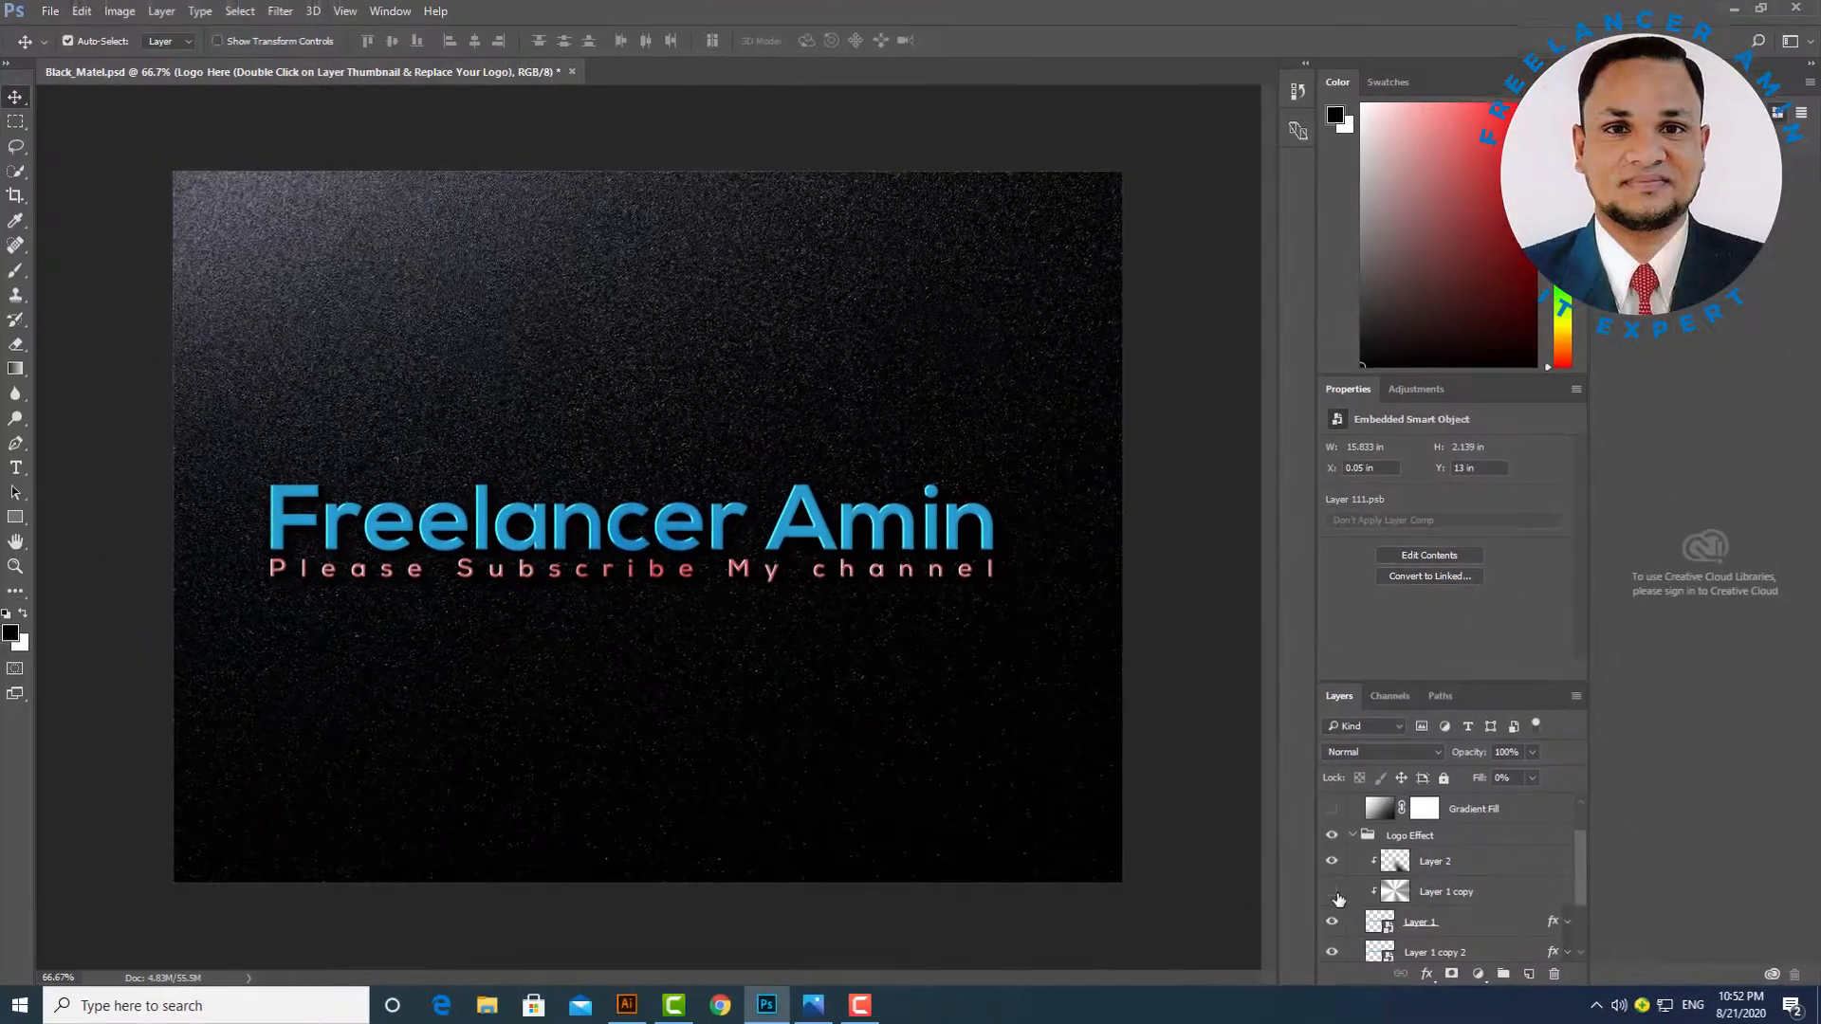